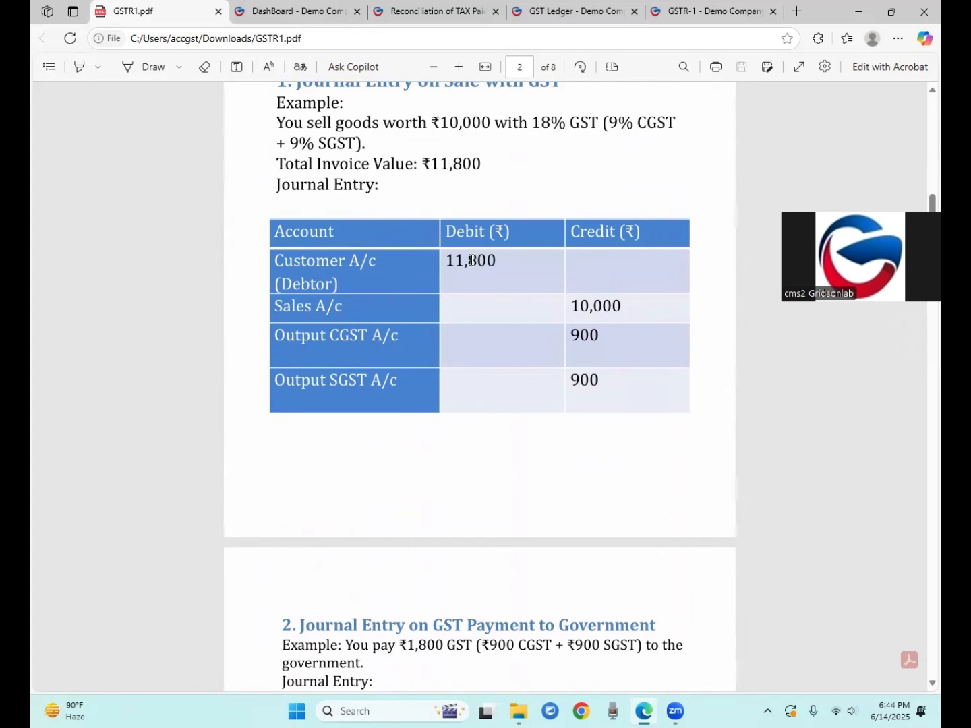
# Scroll up to the '1. Journal Entry on Sale with GST' table on page 2 of GSTR1.pdf
pyautogui.scroll(1, 470, 263)
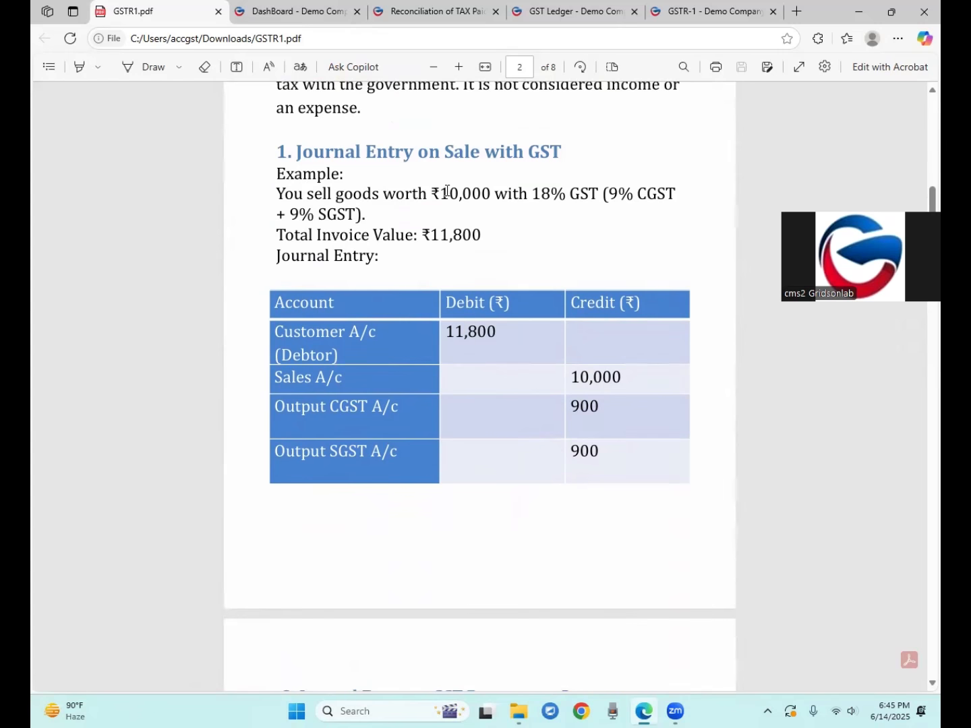
pyautogui.moveTo(440, 194); pyautogui.dragTo(498, 192)
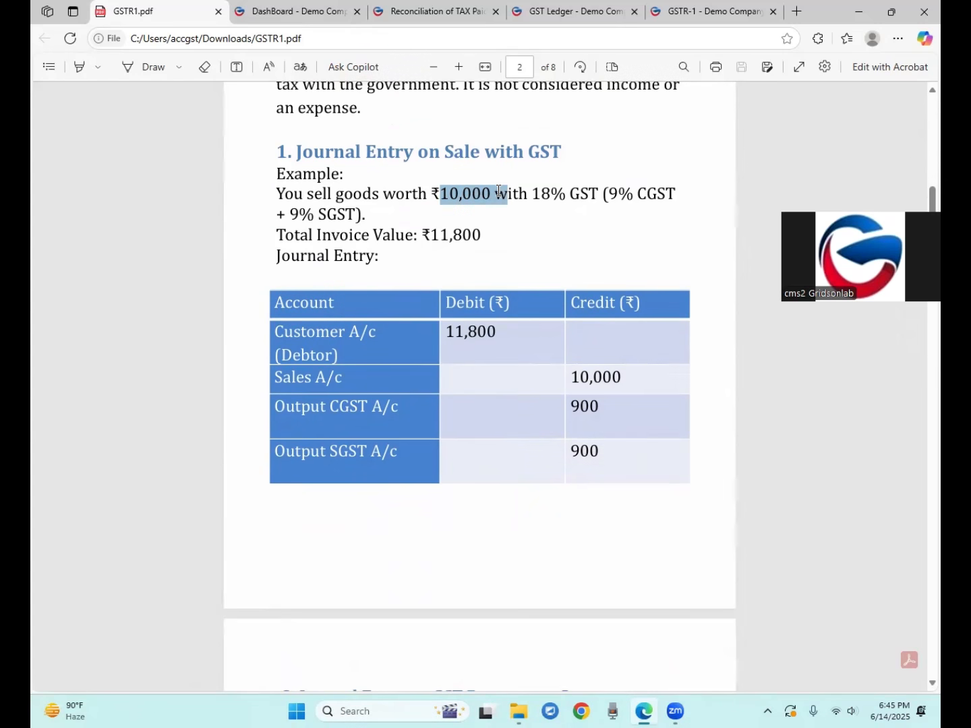
pyautogui.moveTo(533, 194); pyautogui.dragTo(602, 194)
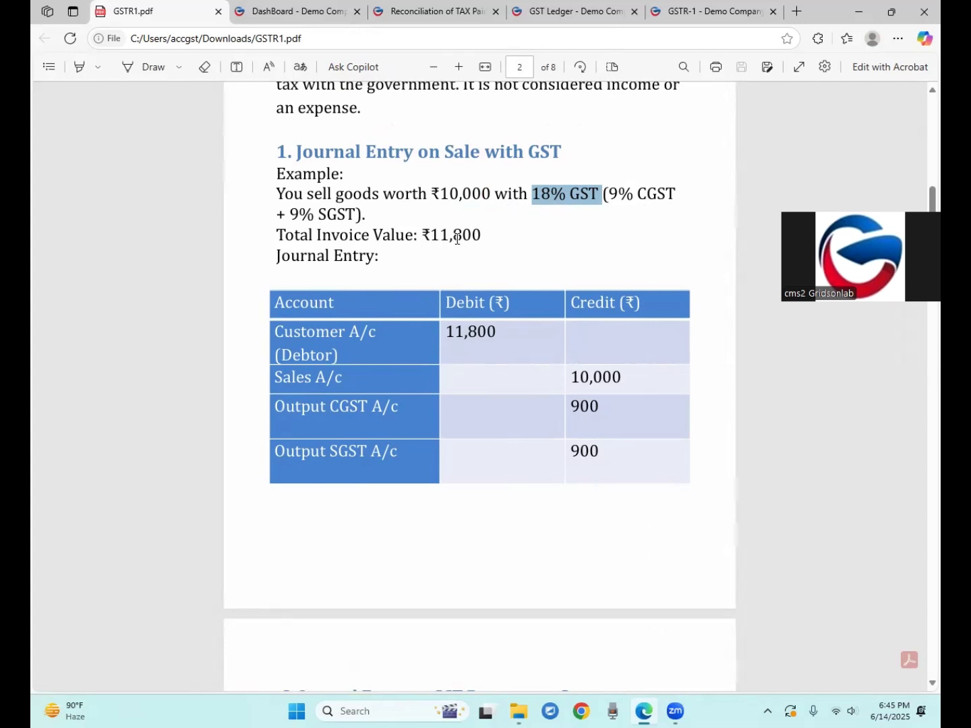
pyautogui.moveTo(445, 332); pyautogui.dragTo(496, 332)
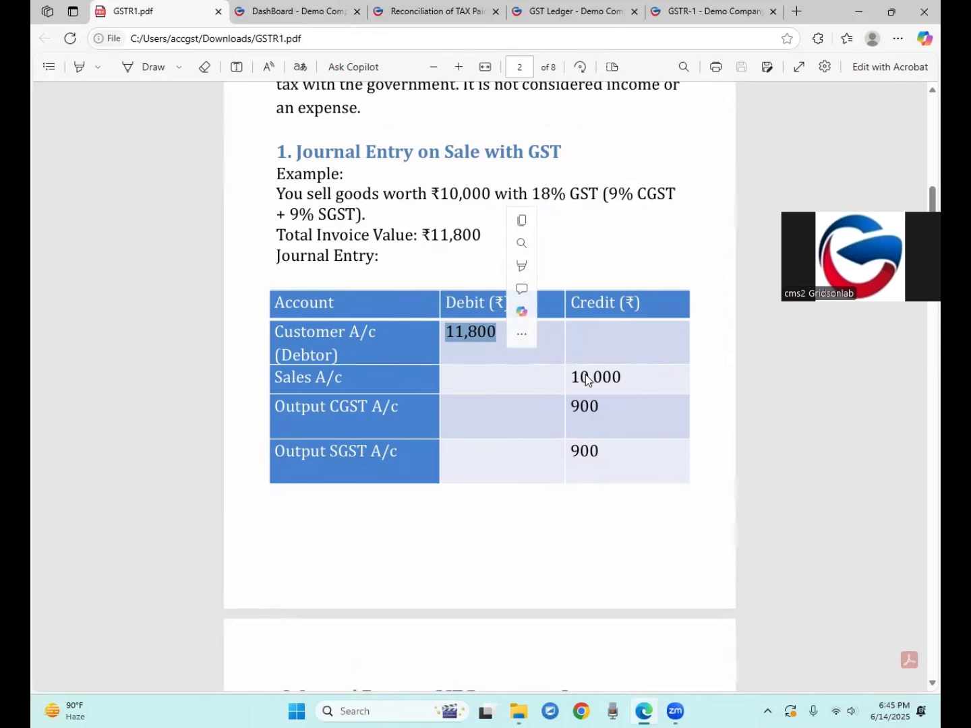
pyautogui.moveTo(572, 377); pyautogui.dragTo(621, 378)
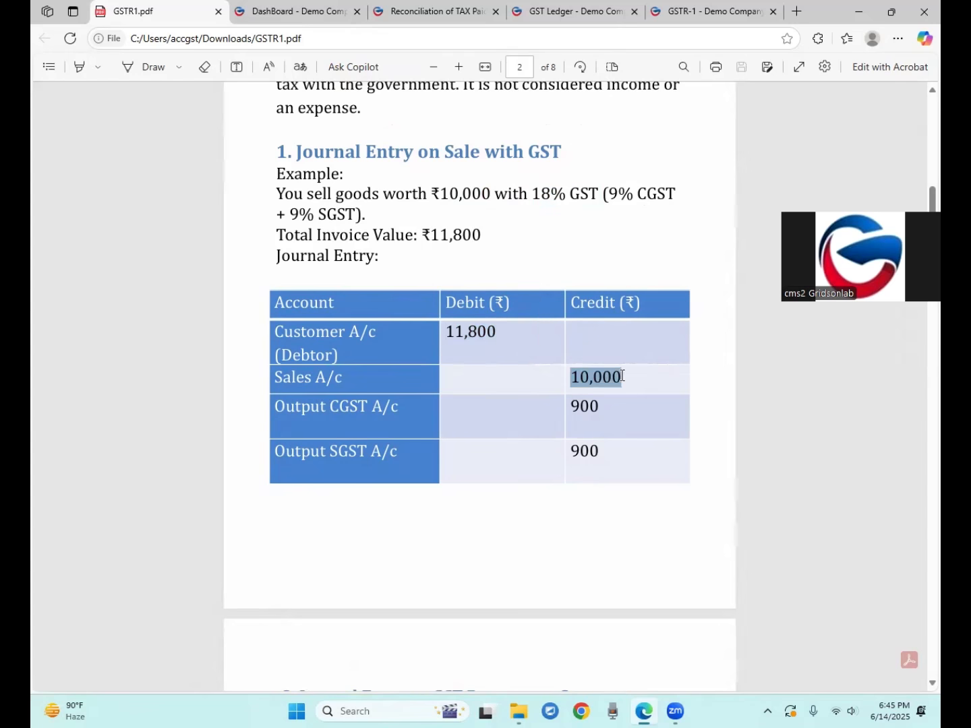
pyautogui.moveTo(574, 409); pyautogui.dragTo(587, 409)
pyautogui.moveTo(573, 458); pyautogui.dragTo(588, 456)
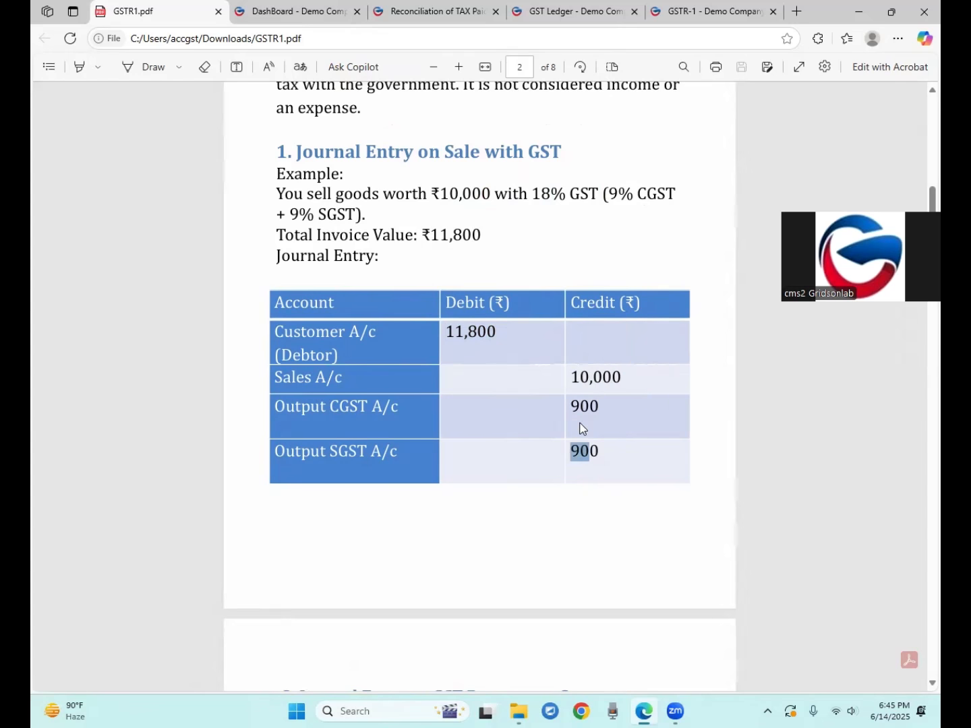
pyautogui.click(277, 409)
pyautogui.moveTo(277, 409); pyautogui.dragTo(377, 407)
pyautogui.moveTo(297, 453); pyautogui.dragTo(358, 457)
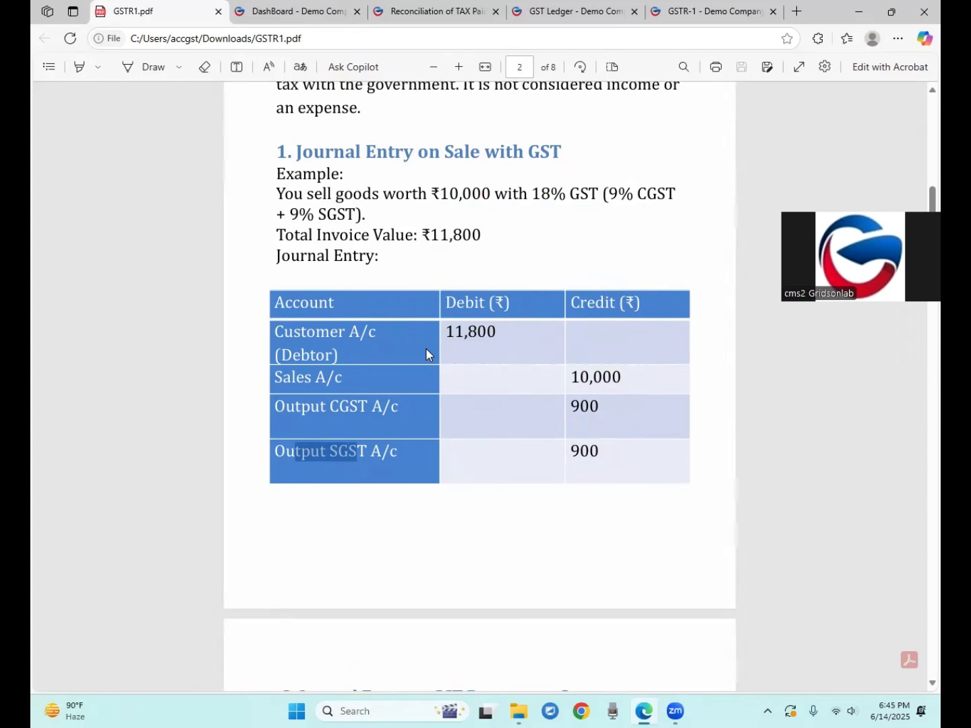
# Scroll to page 3 and highlight the ₹1,800 GST payment made to the government
pyautogui.scroll(-5, 428, 354)
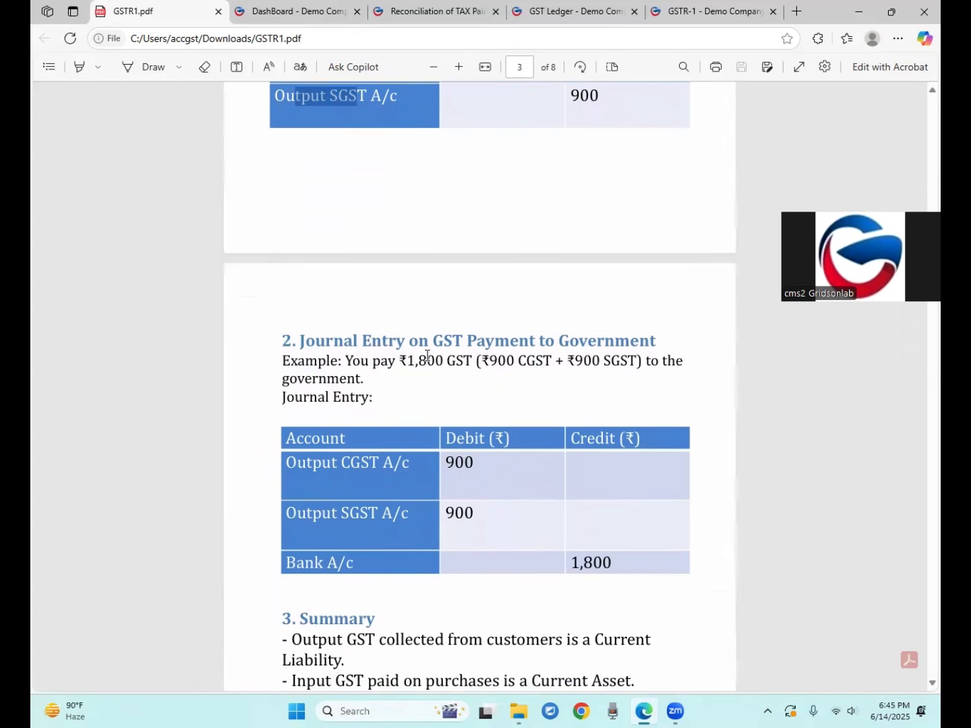
pyautogui.scroll(-1, 428, 354)
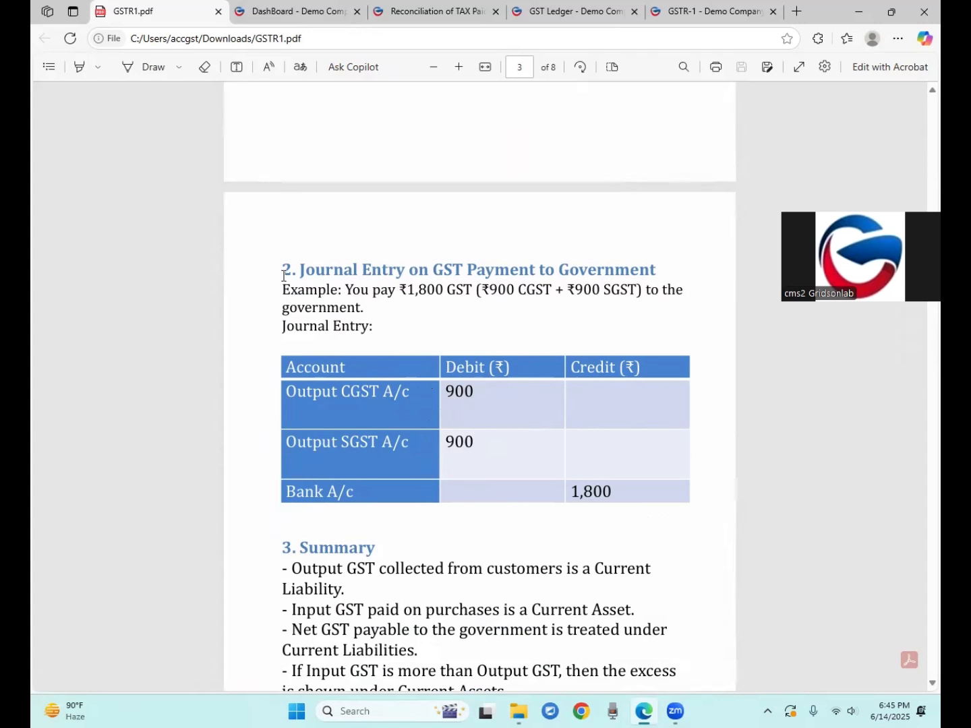
pyautogui.moveTo(382, 295); pyautogui.dragTo(617, 296)
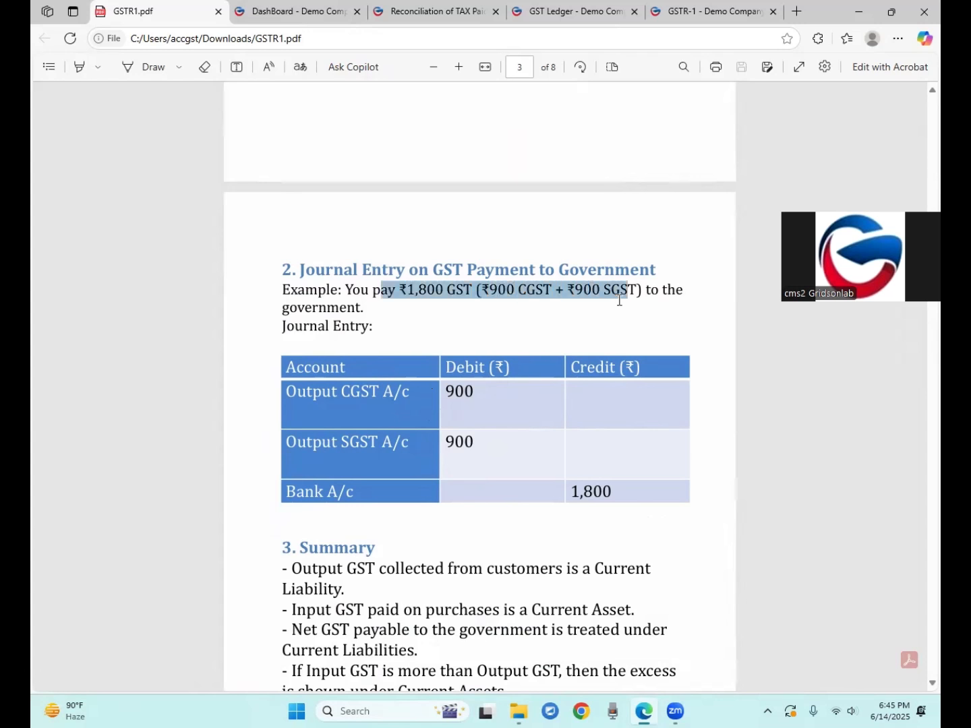
pyautogui.moveTo(296, 309); pyautogui.dragTo(354, 309)
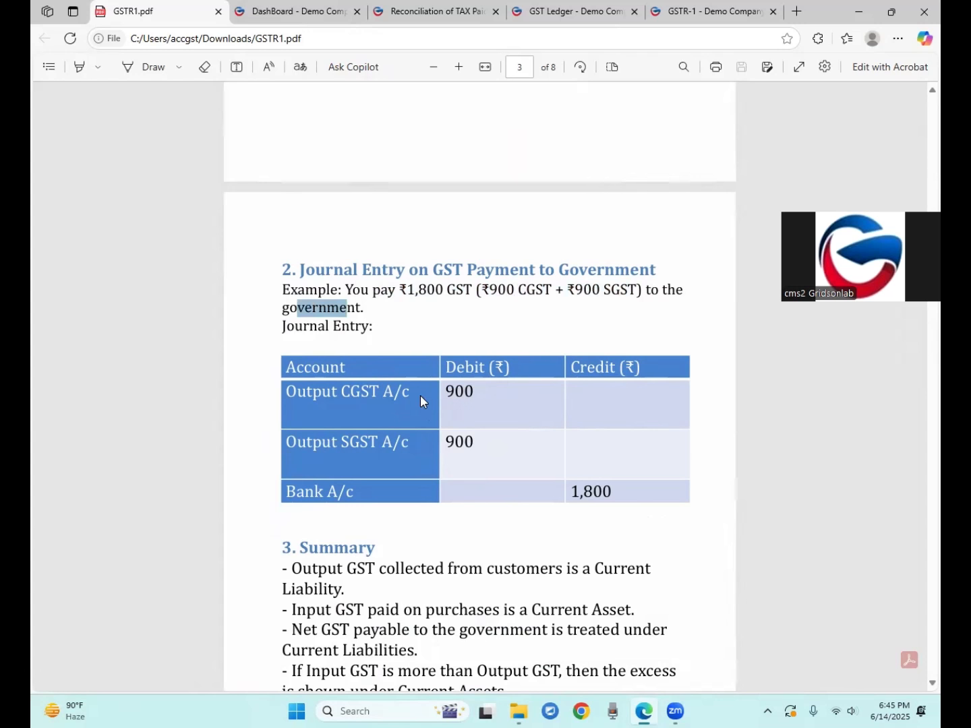
pyautogui.click(391, 332)
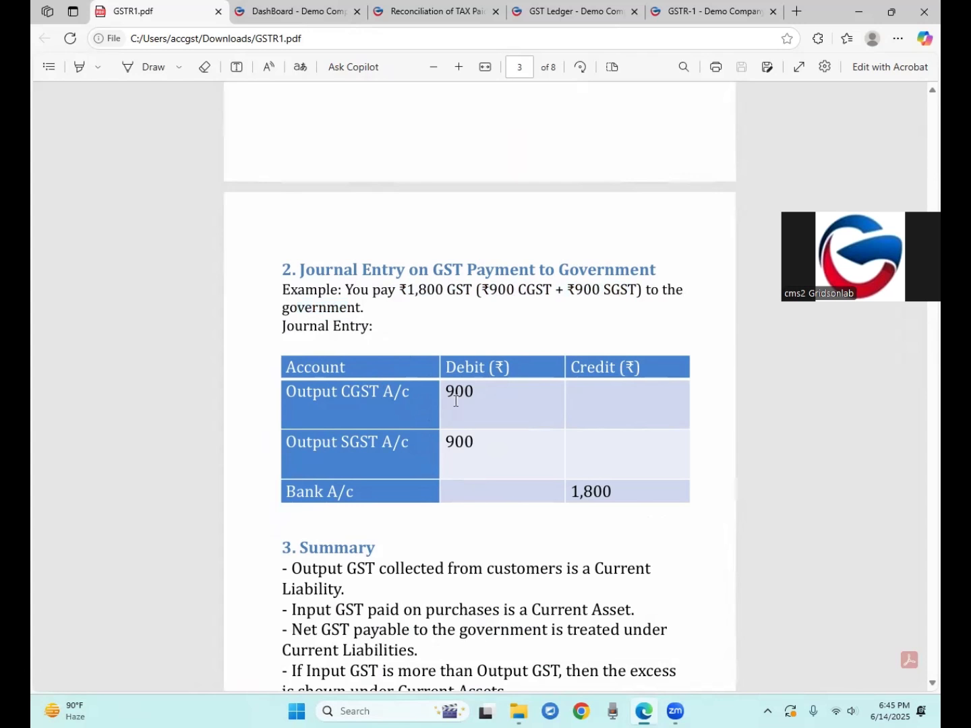
# Highlight the 900 Output CGST and SGST debits and the 1,800 Bank A/c credit
pyautogui.moveTo(447, 392); pyautogui.dragTo(476, 391)
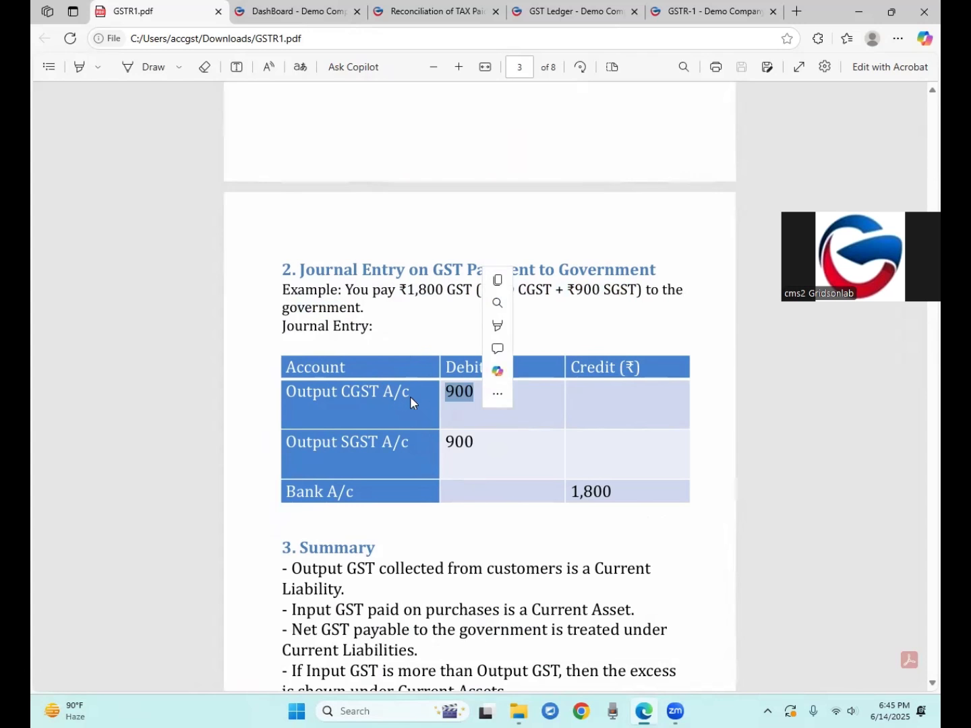
pyautogui.moveTo(447, 442); pyautogui.dragTo(471, 440)
pyautogui.moveTo(445, 392); pyautogui.dragTo(476, 391)
pyautogui.moveTo(446, 442); pyautogui.dragTo(480, 442)
pyautogui.moveTo(416, 495); pyautogui.dragTo(350, 490)
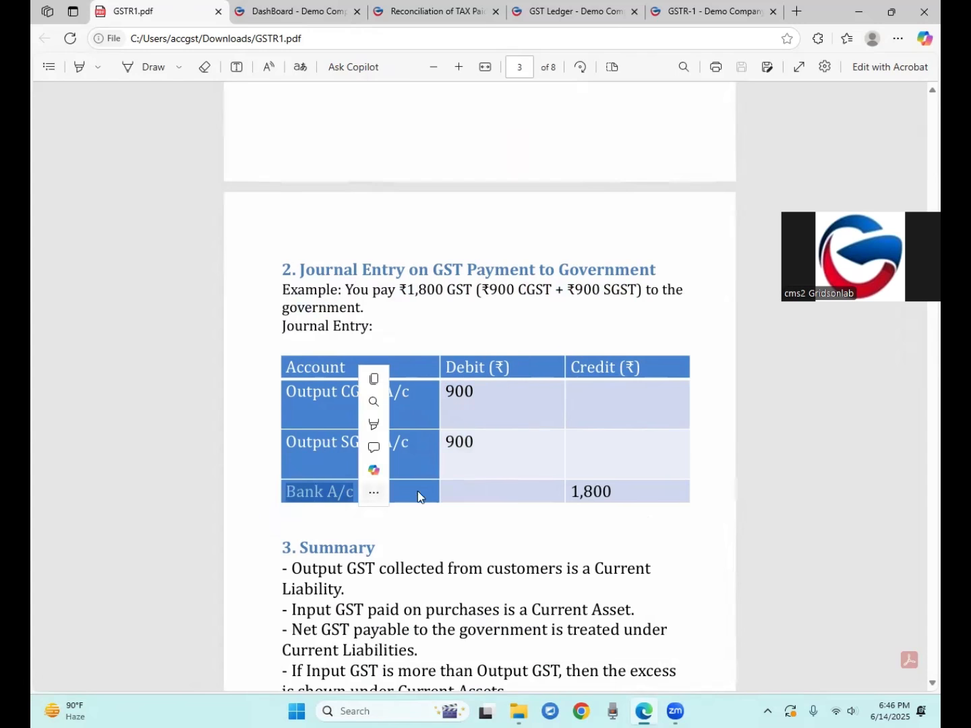
pyautogui.moveTo(571, 492); pyautogui.dragTo(602, 495)
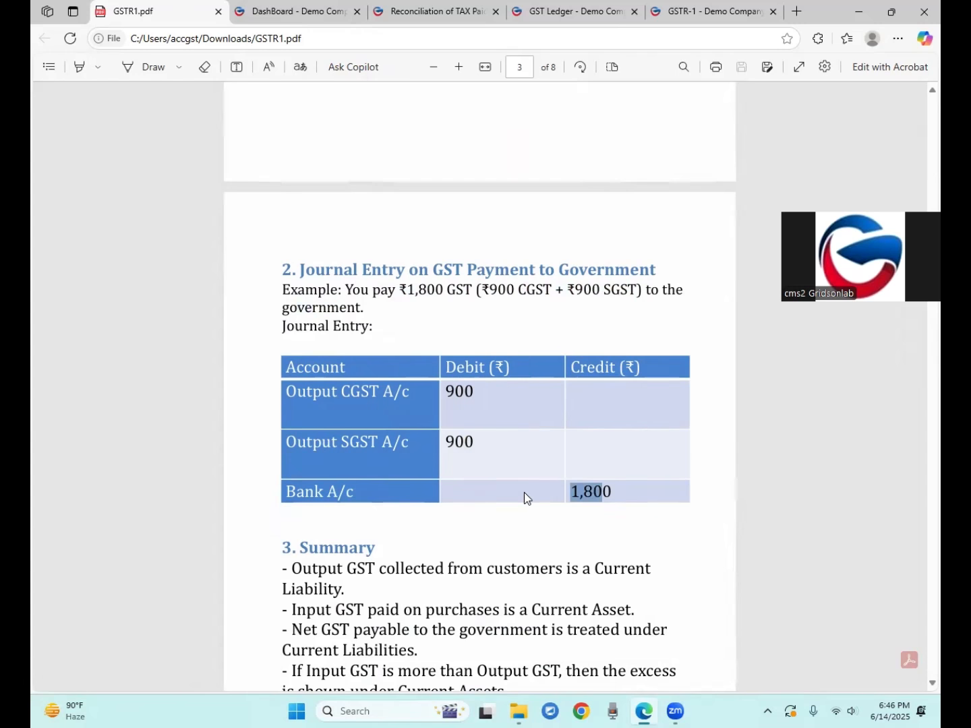
# Scroll down to the GST Ledger & Debit/Credit Impact section on page 4
pyautogui.scroll(-2, 540, 495)
pyautogui.scroll(1, 539, 490)
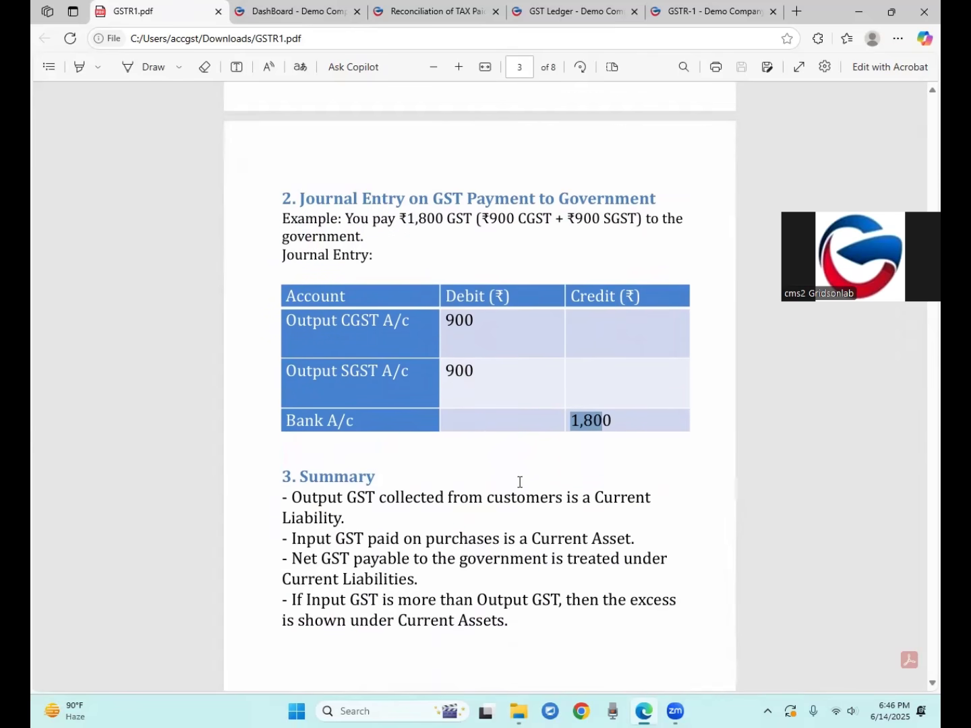
pyautogui.scroll(-2, 457, 424)
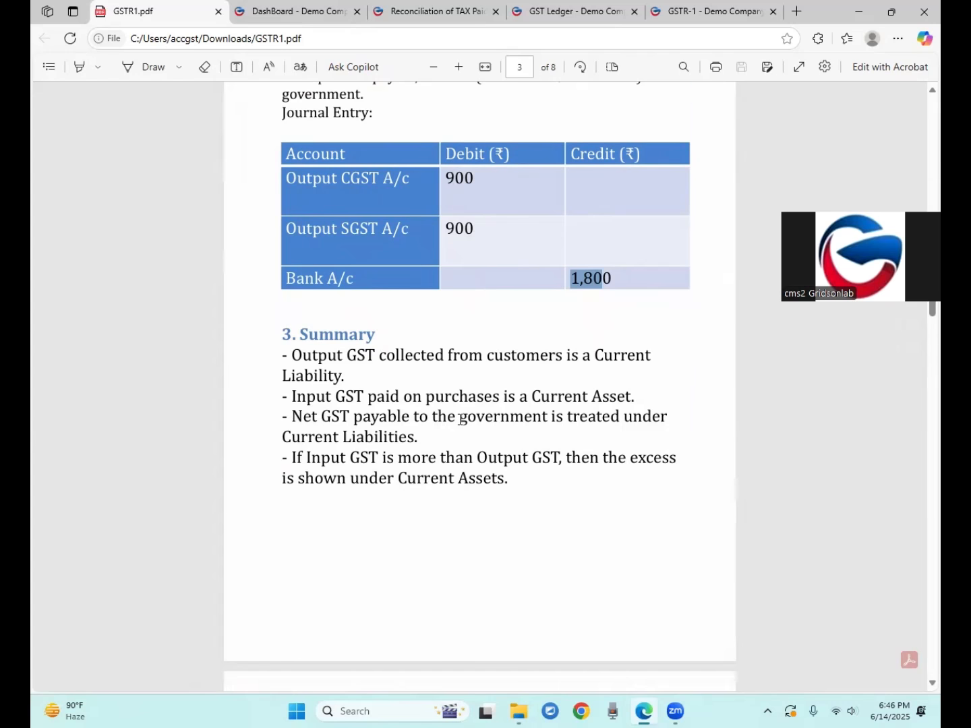
pyautogui.scroll(-8, 459, 419)
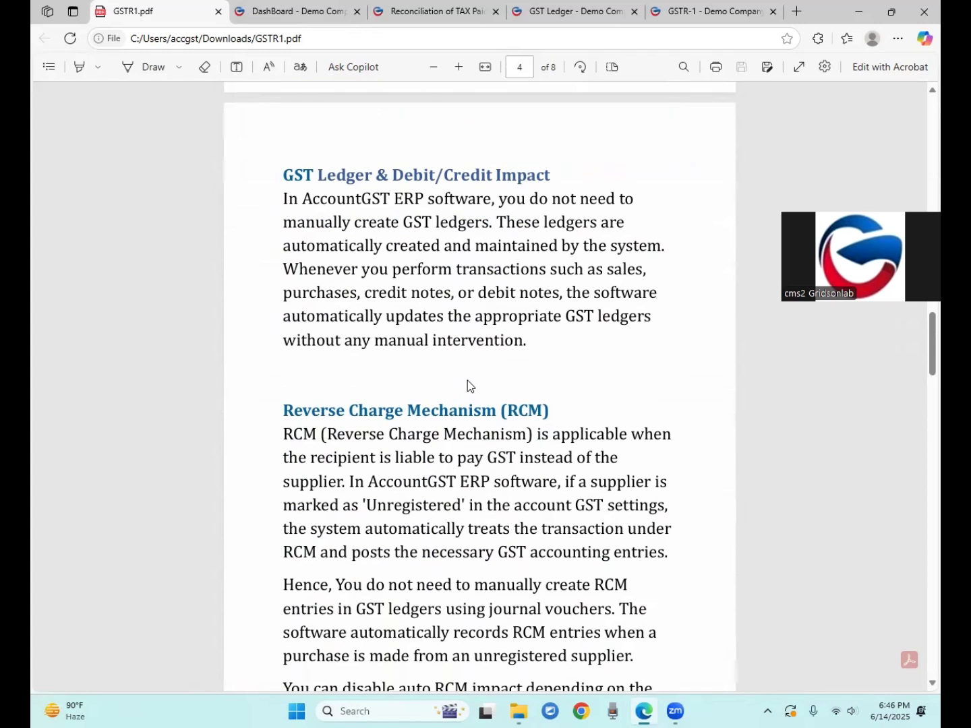
pyautogui.moveTo(286, 176); pyautogui.dragTo(496, 177)
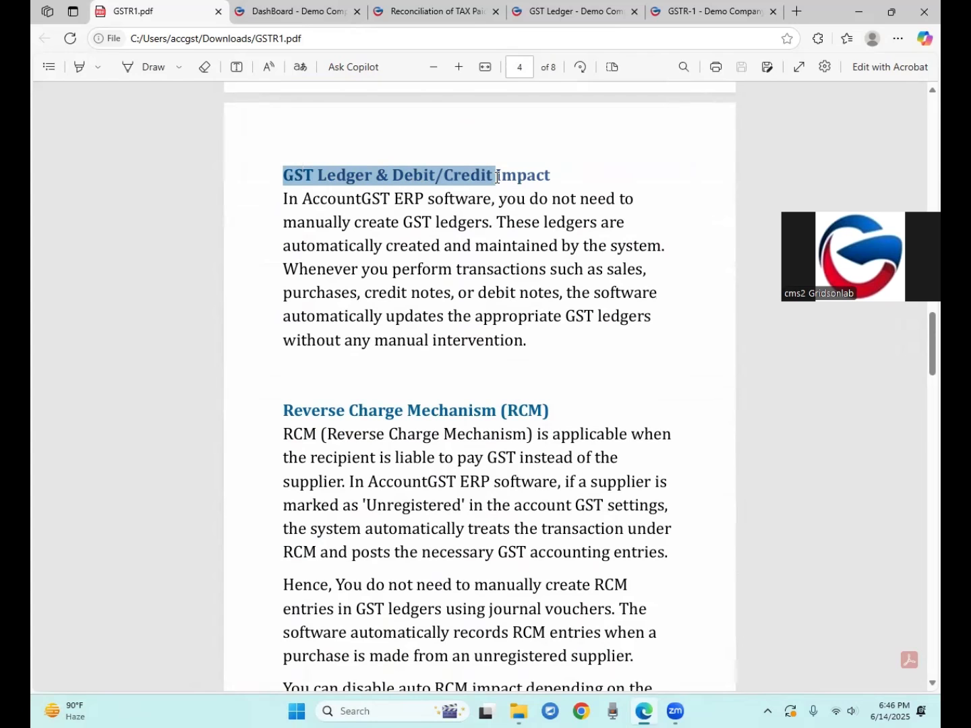
pyautogui.moveTo(496, 177); pyautogui.dragTo(497, 176)
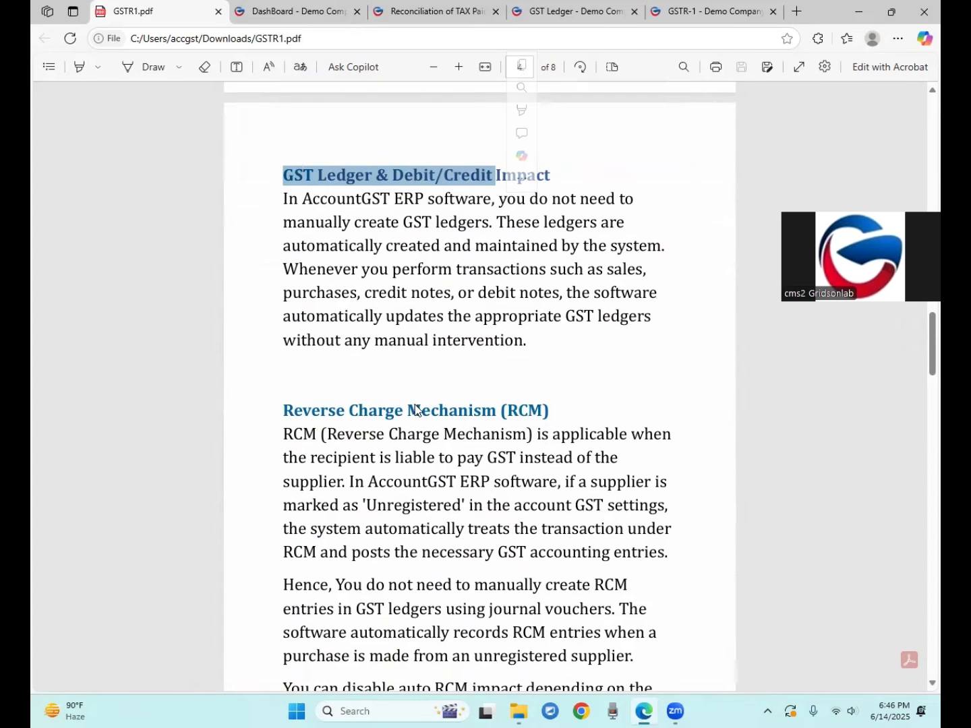
pyautogui.click(414, 312)
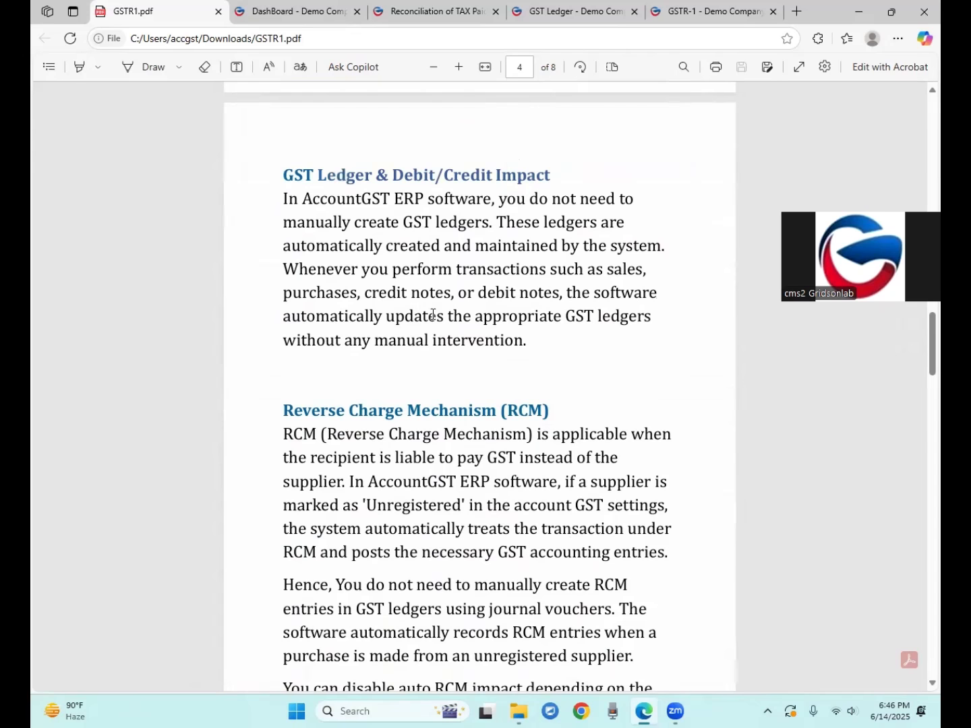
pyautogui.moveTo(501, 411); pyautogui.dragTo(555, 412)
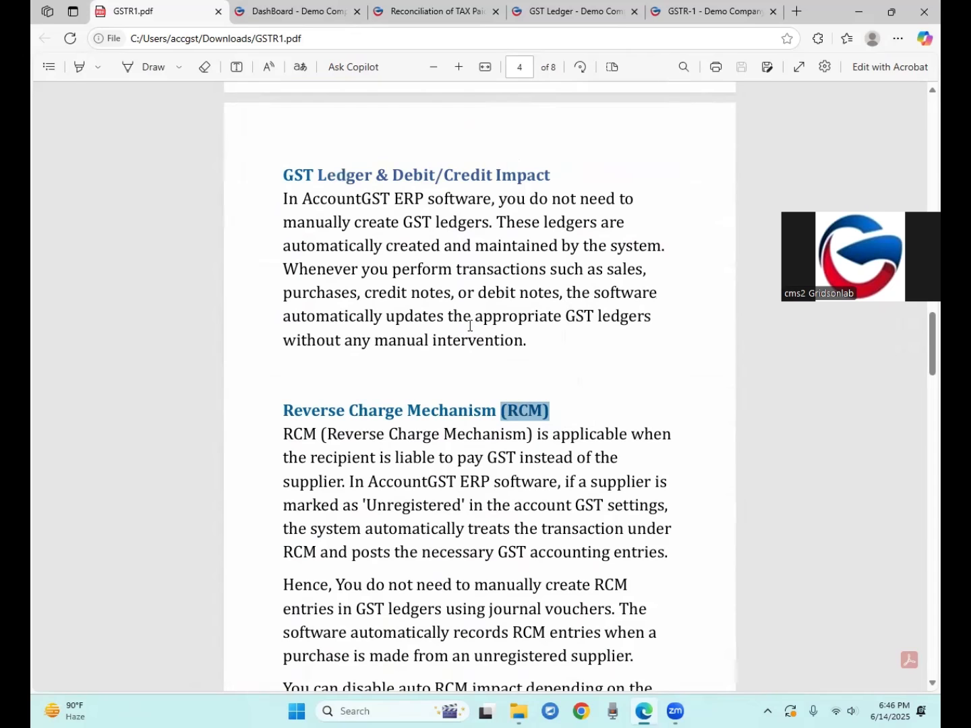
pyautogui.moveTo(493, 317); pyautogui.dragTo(607, 318)
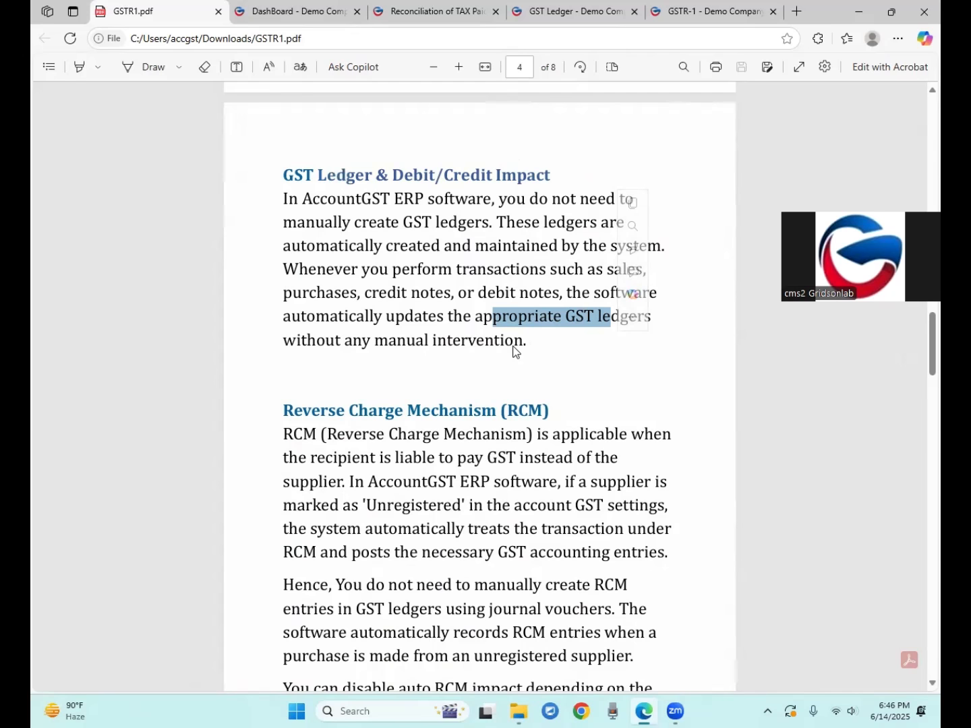
pyautogui.scroll(1, 513, 348)
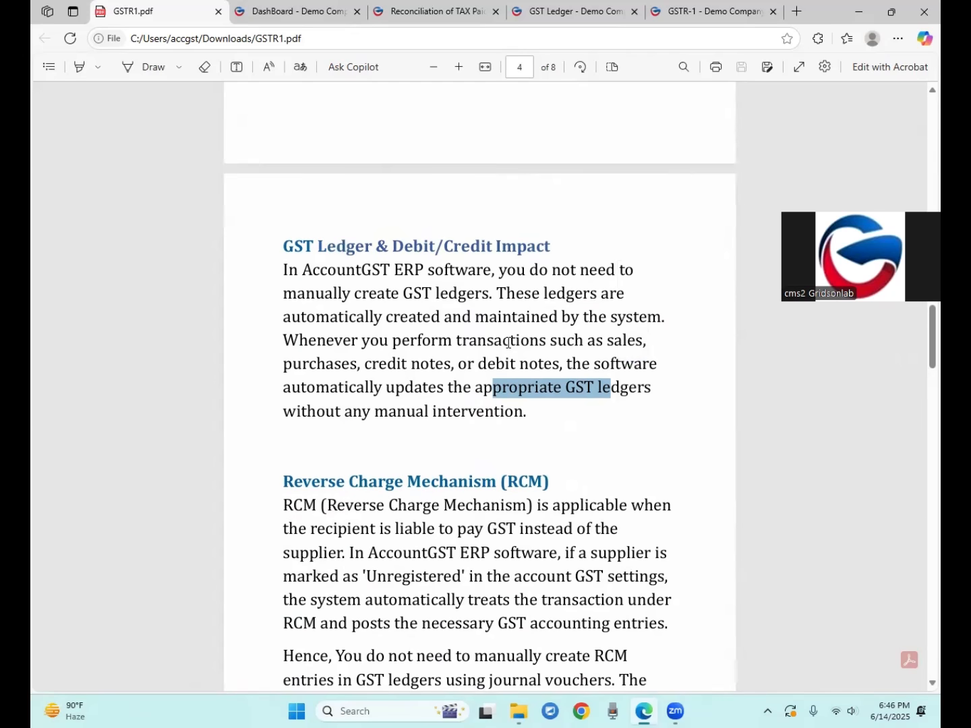
pyautogui.scroll(-1, 507, 343)
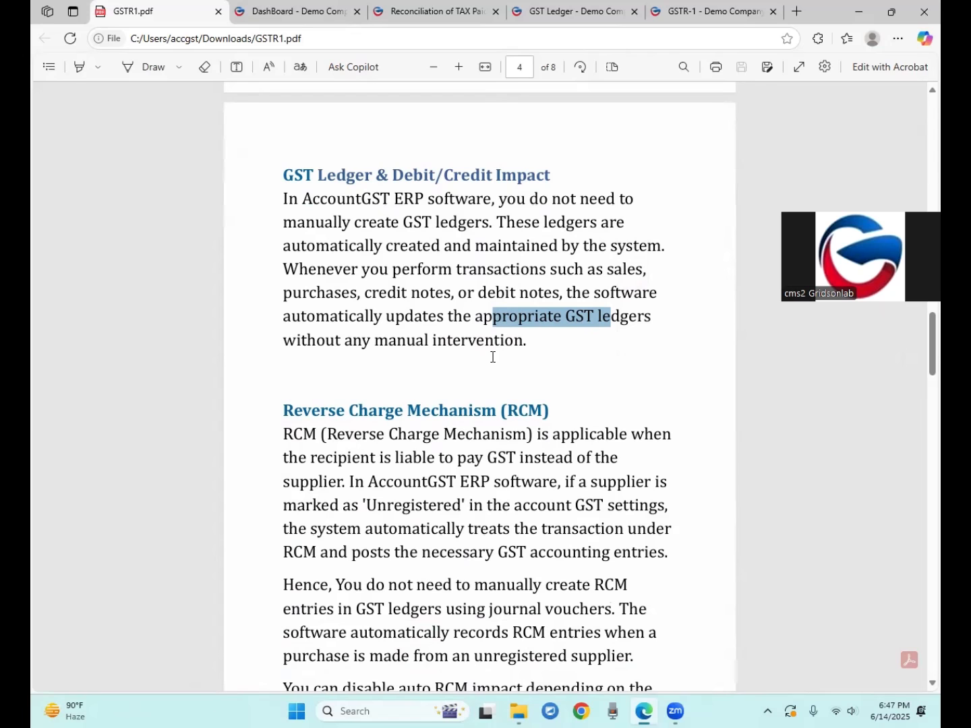
pyautogui.scroll(-9, 492, 357)
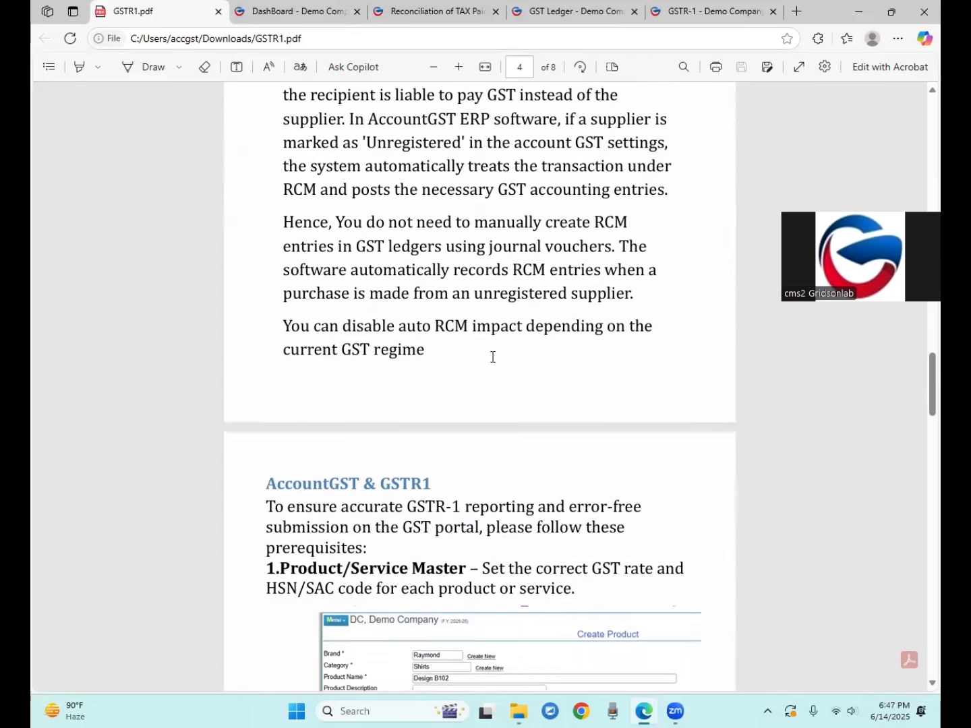
pyautogui.scroll(10, 491, 362)
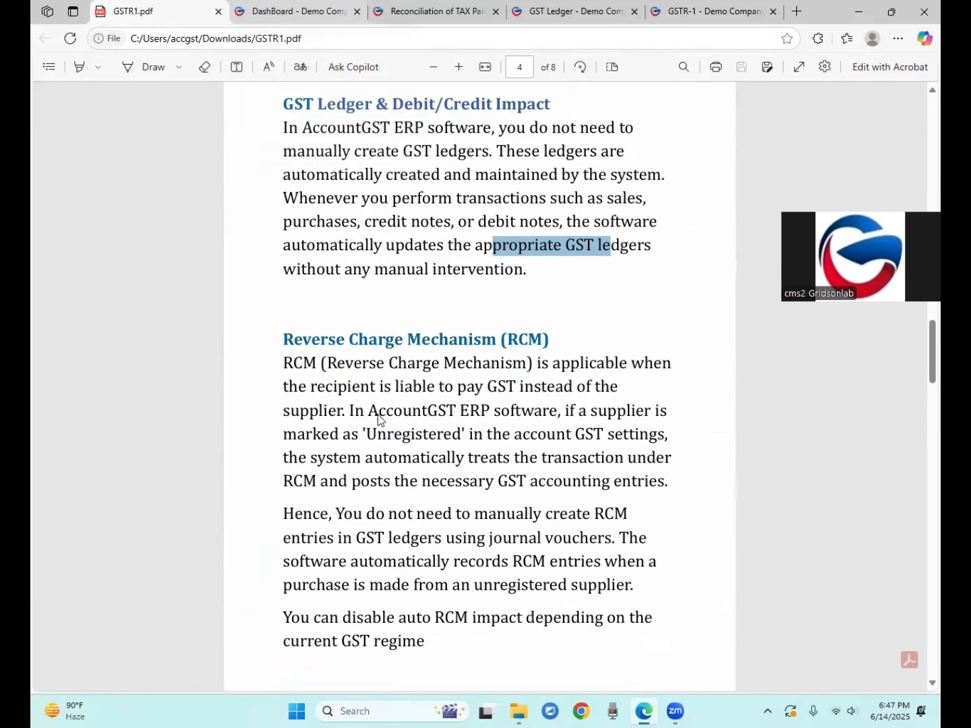
# Switch to the AccountGST dashboard tab and bring up the Masters > Favourite submenu
pyautogui.click(440, 421)
pyautogui.click(268, 27)
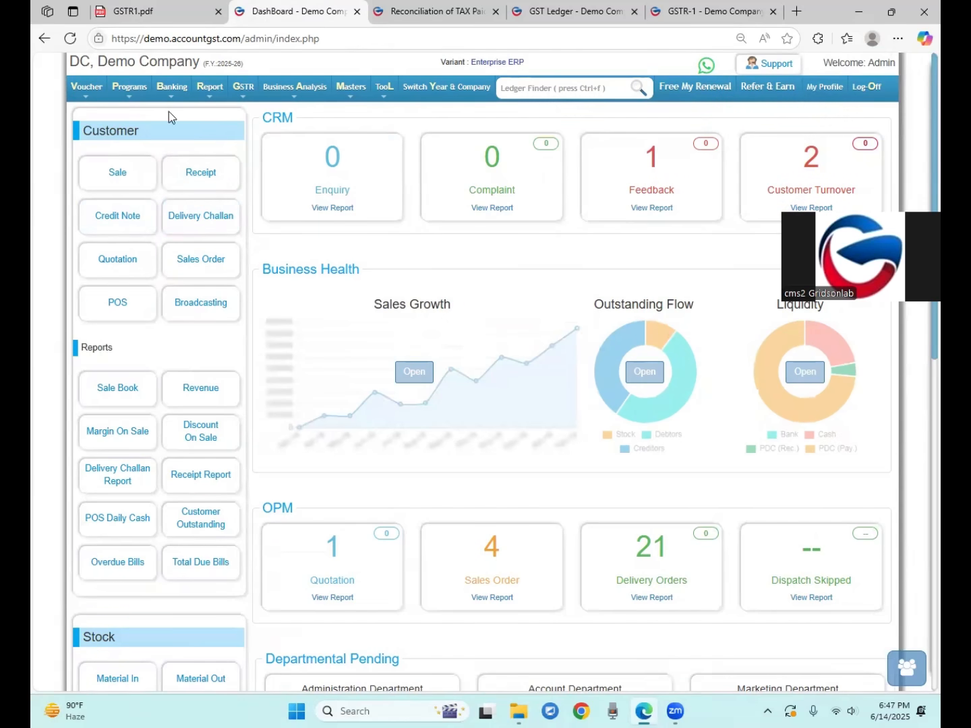
pyautogui.moveTo(88, 87)
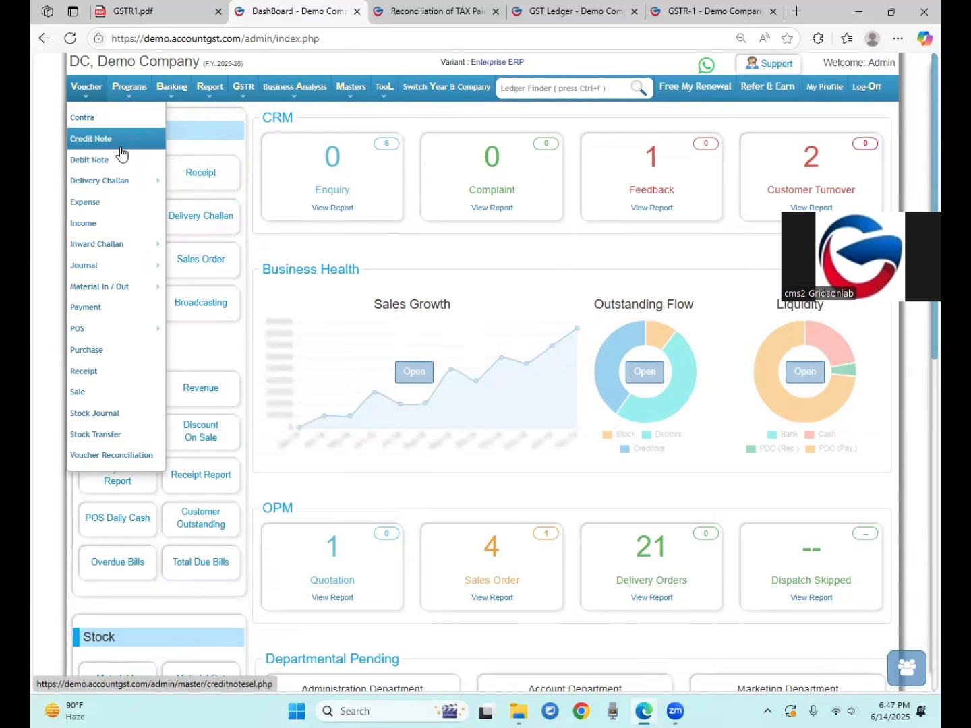
pyautogui.moveTo(245, 100)
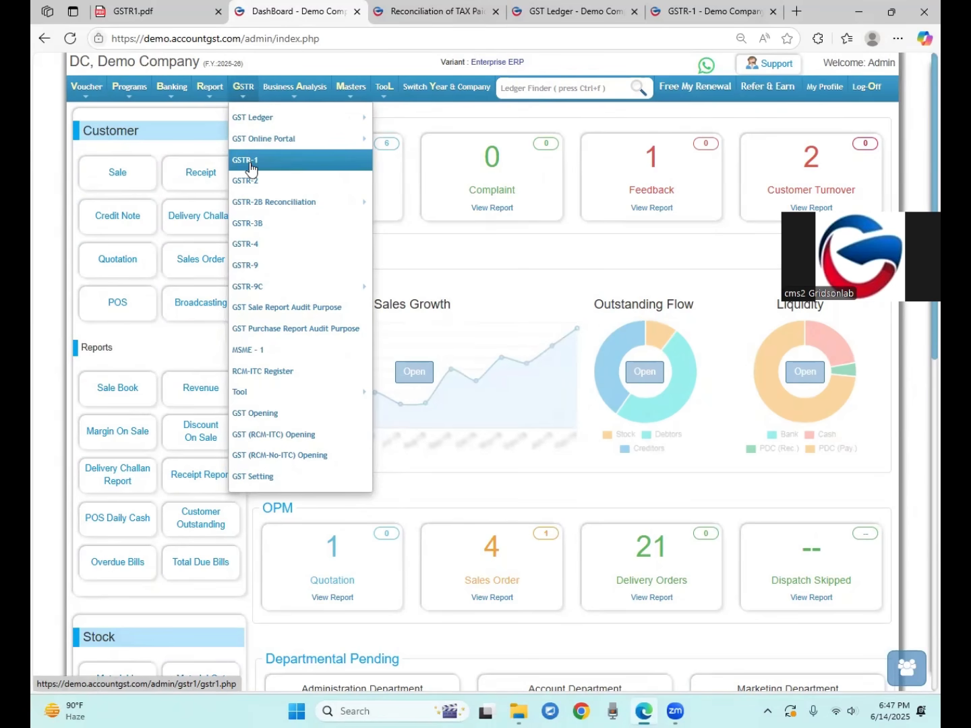
pyautogui.moveTo(355, 93)
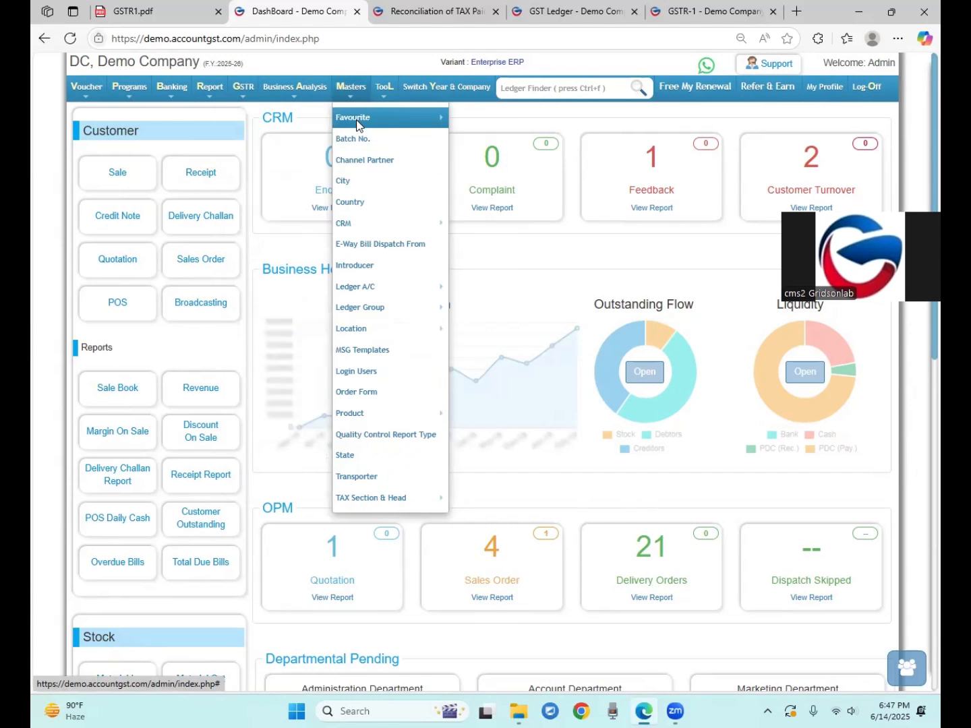
# Start a new customer from Masters > Favourite > Customer, keeping Customer Type as Registered
pyautogui.moveTo(439, 125)
pyautogui.click(468, 116)
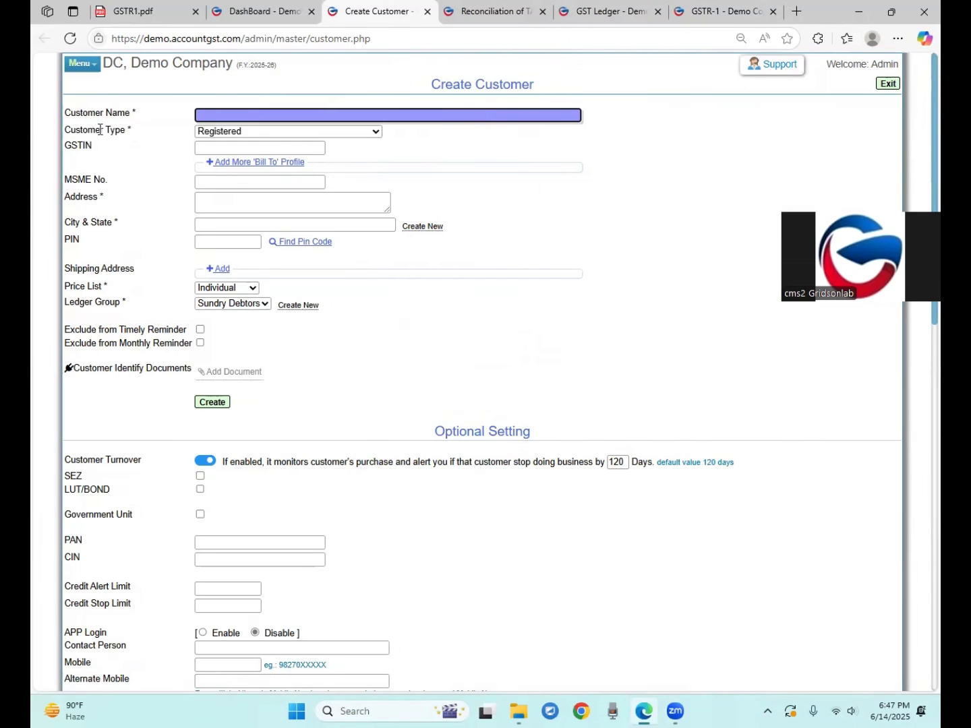
pyautogui.moveTo(79, 116); pyautogui.dragTo(133, 130)
pyautogui.click(71, 135)
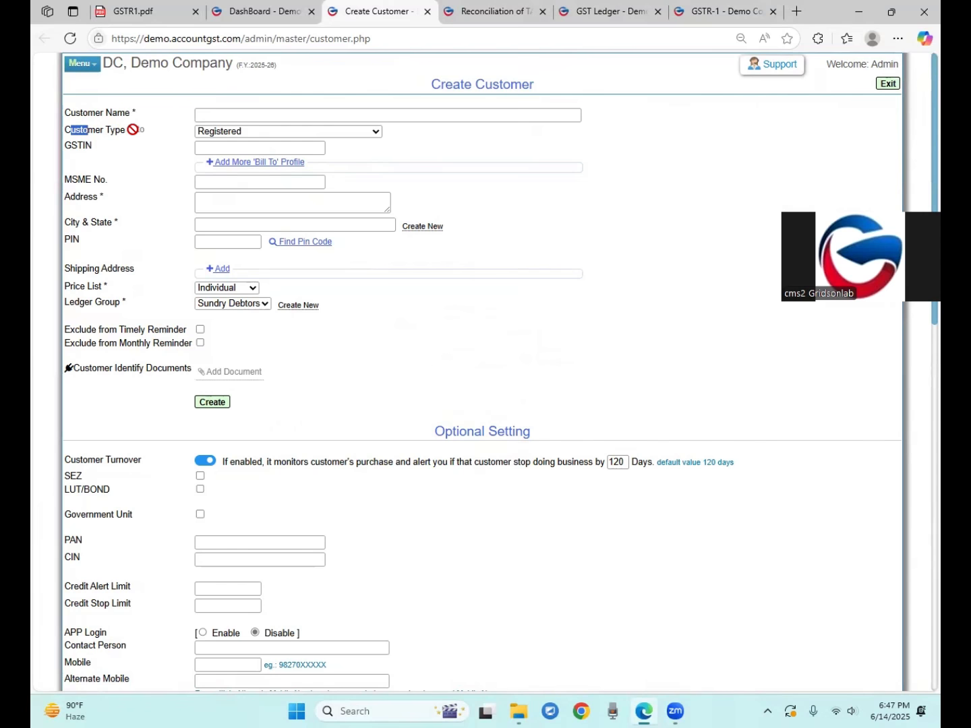
pyautogui.click(124, 141)
pyautogui.click(275, 132)
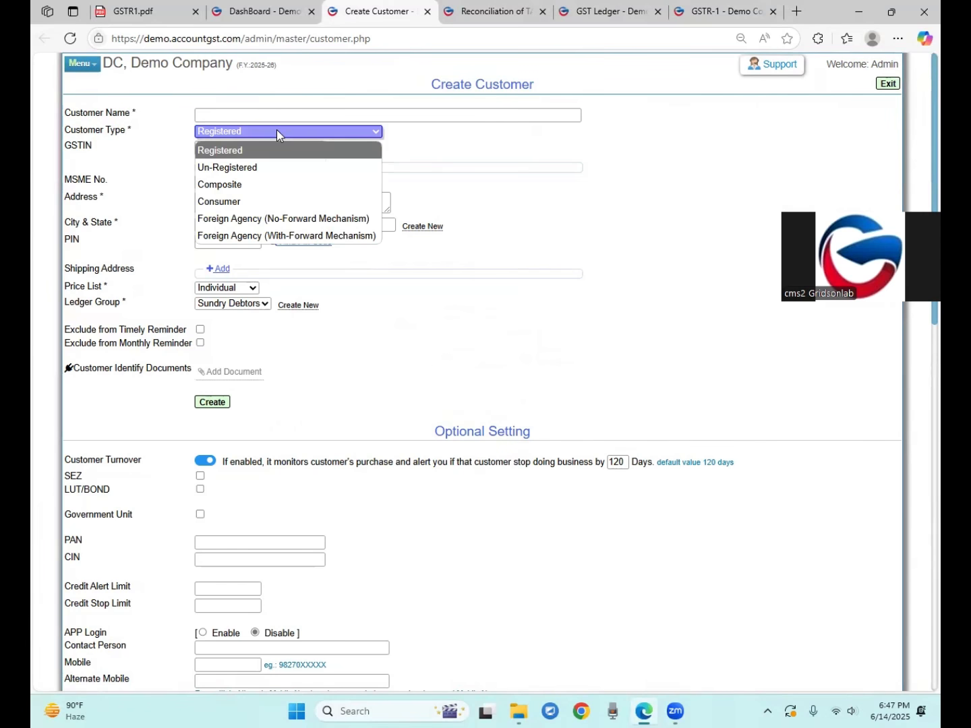
pyautogui.click(204, 151)
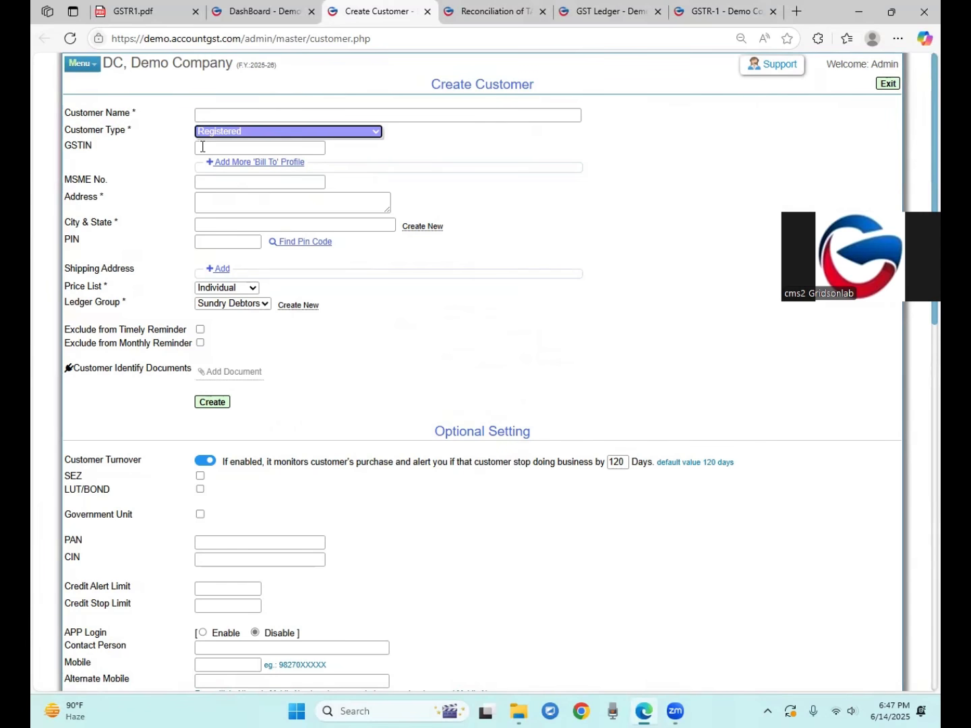
# Enter the saved GSTIN and verify it, auto-filling the NETCOM COMPUTERS business details
pyautogui.click(202, 148)
pyautogui.click(268, 192)
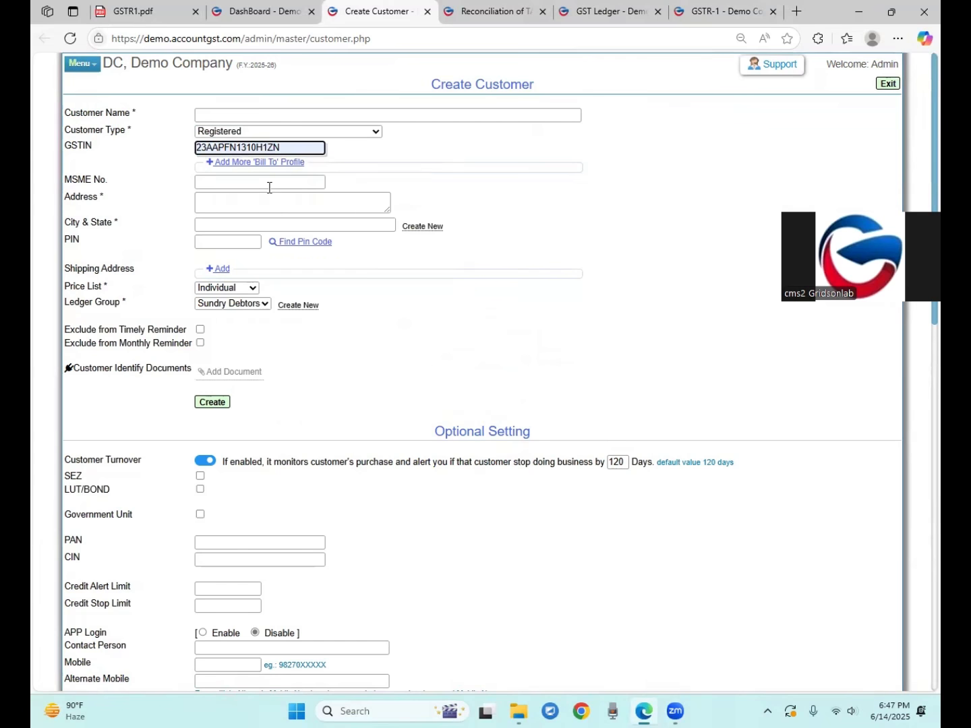
pyautogui.click(269, 186)
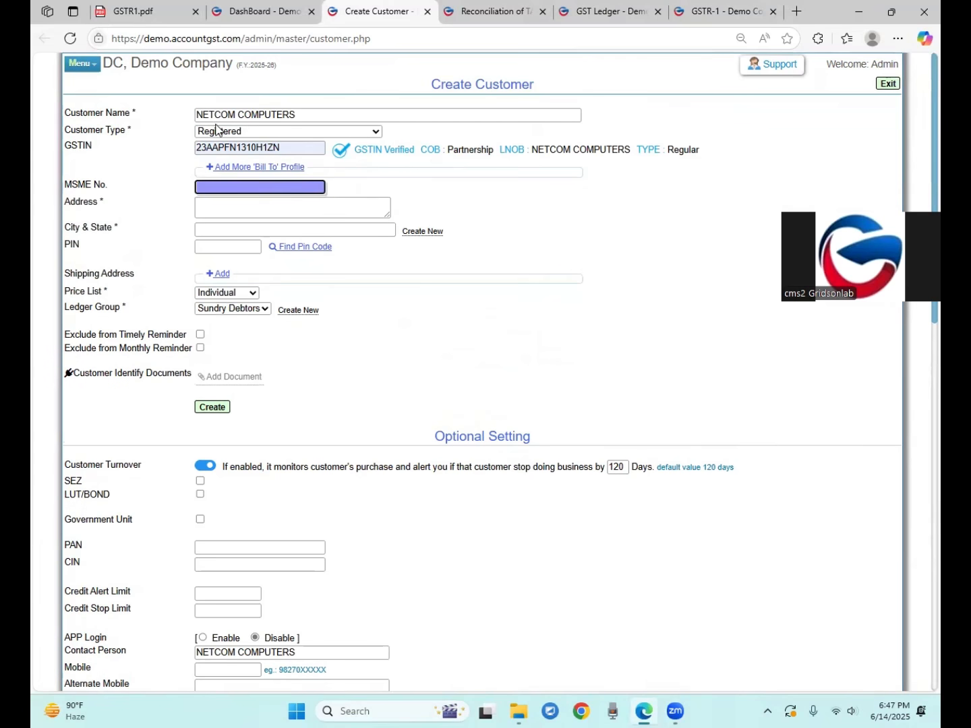
pyautogui.moveTo(539, 154); pyautogui.dragTo(690, 153)
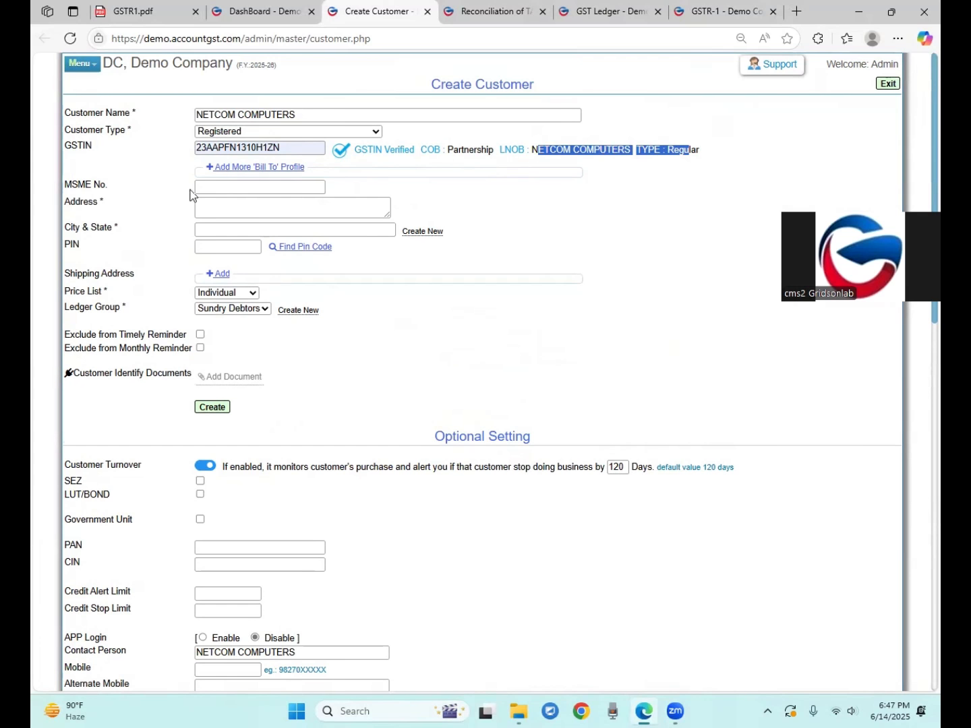
pyautogui.click(234, 215)
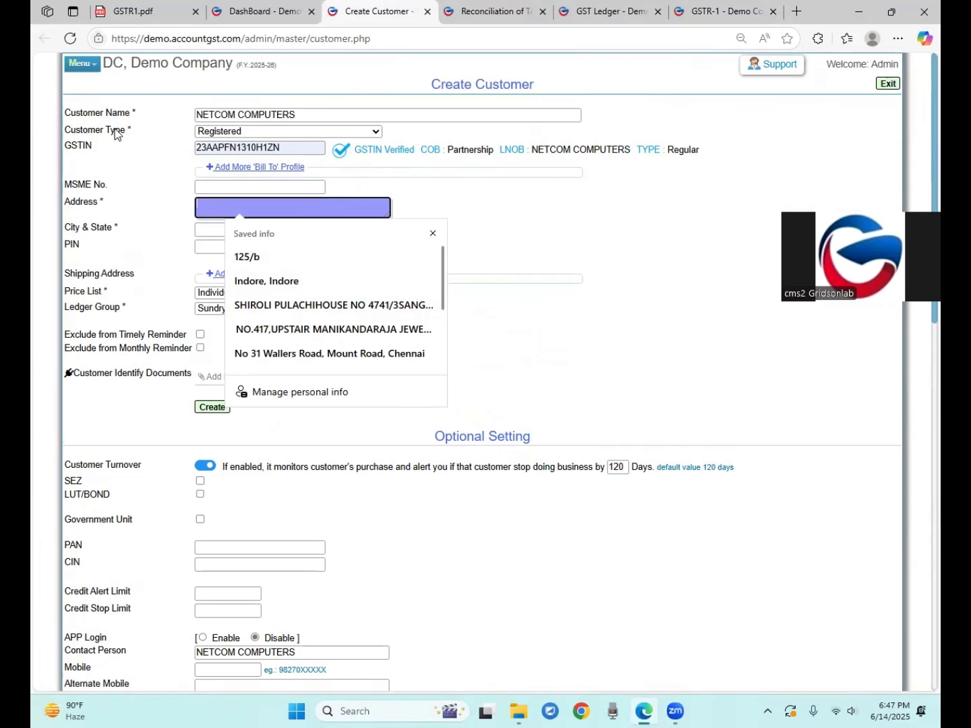
pyautogui.click(135, 218)
pyautogui.click(222, 409)
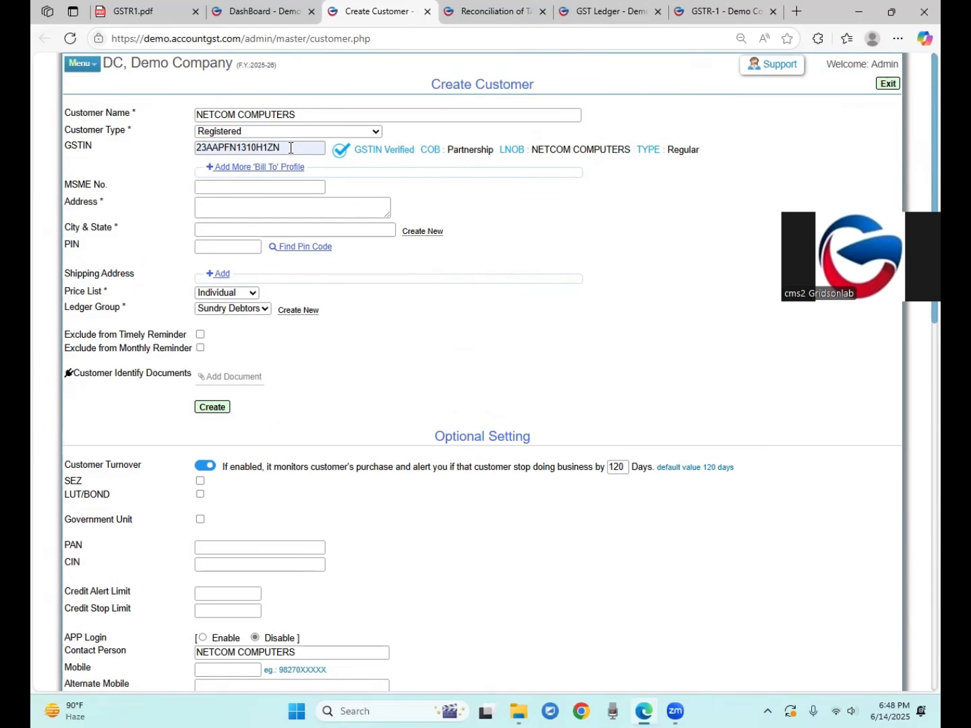
# Review the verified GSTIN status, then switch the Customer Type to Consumer
pyautogui.moveTo(290, 147); pyautogui.dragTo(178, 156)
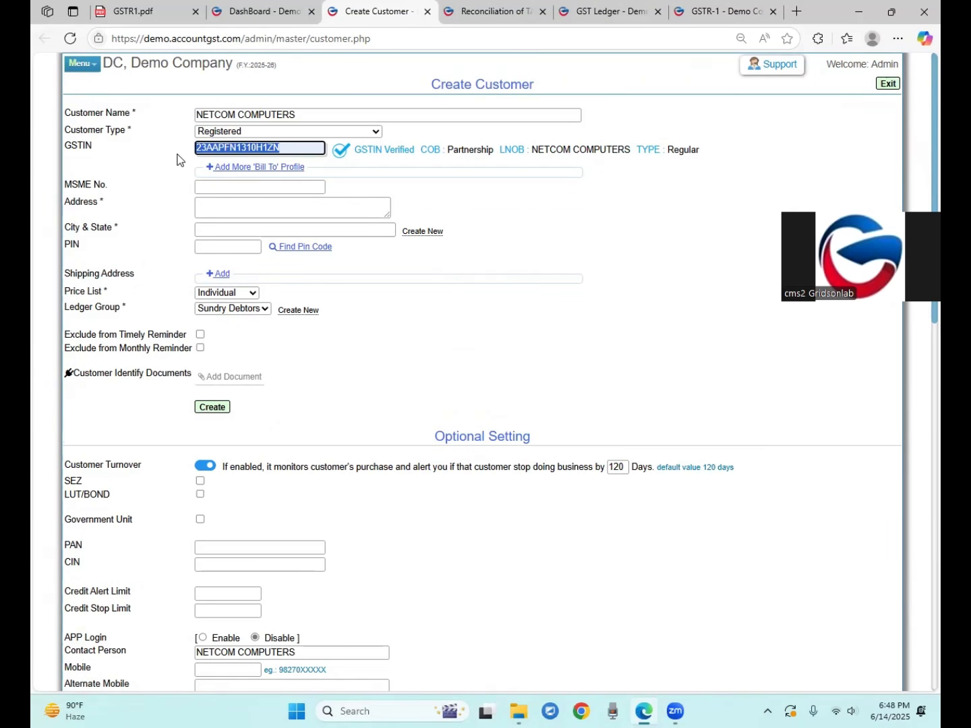
pyautogui.click(80, 145)
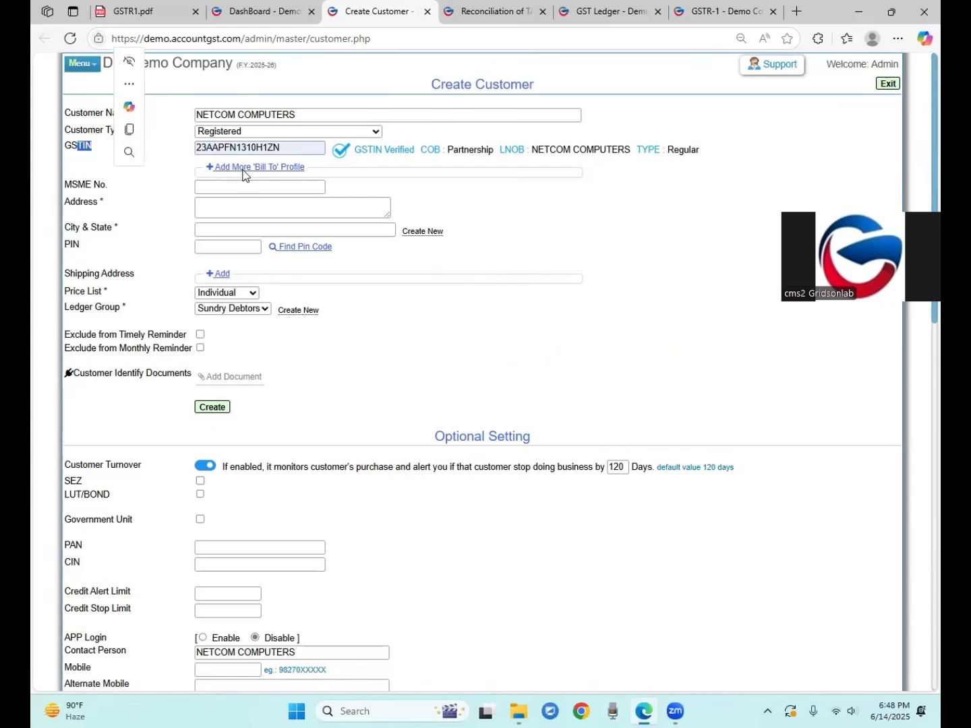
pyautogui.click(94, 154)
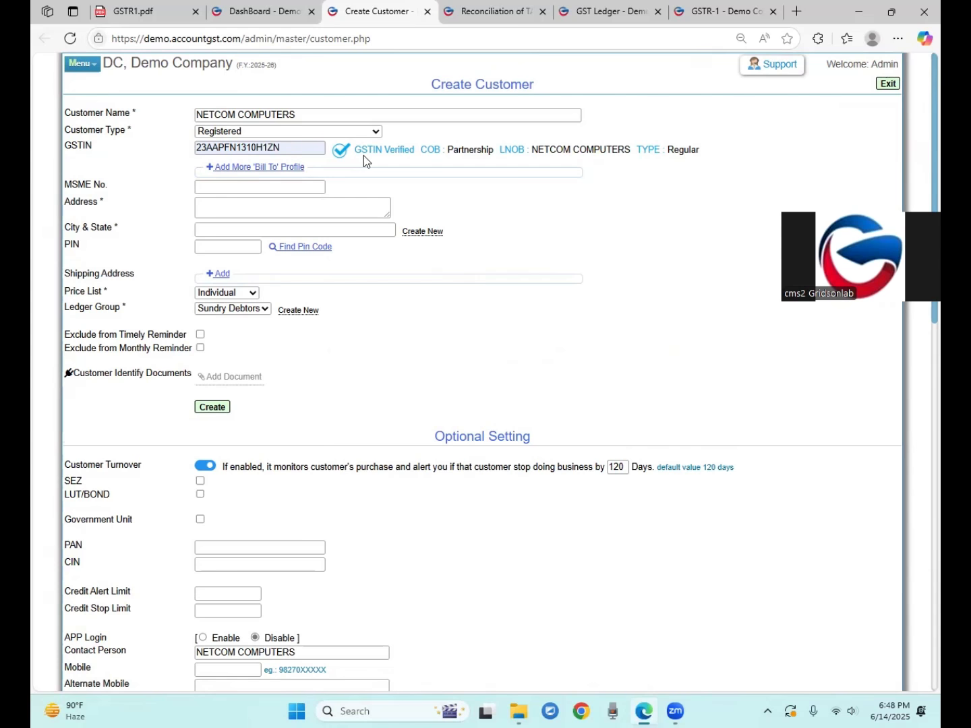
pyautogui.moveTo(360, 153); pyautogui.dragTo(419, 153)
pyautogui.moveTo(446, 85); pyautogui.dragTo(535, 86)
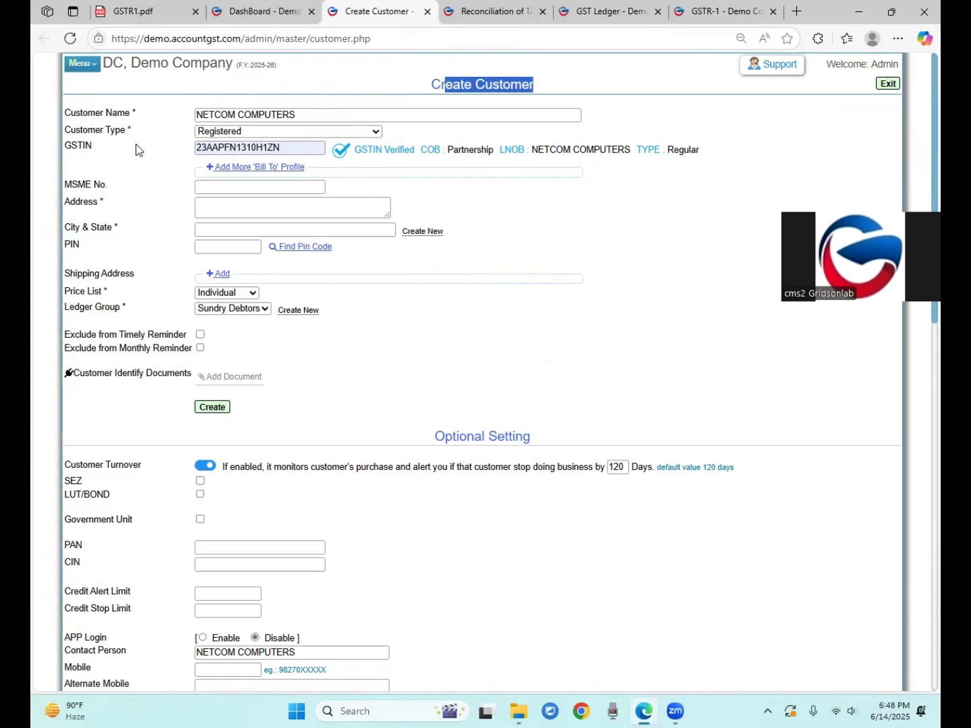
pyautogui.moveTo(83, 146); pyautogui.dragTo(100, 147)
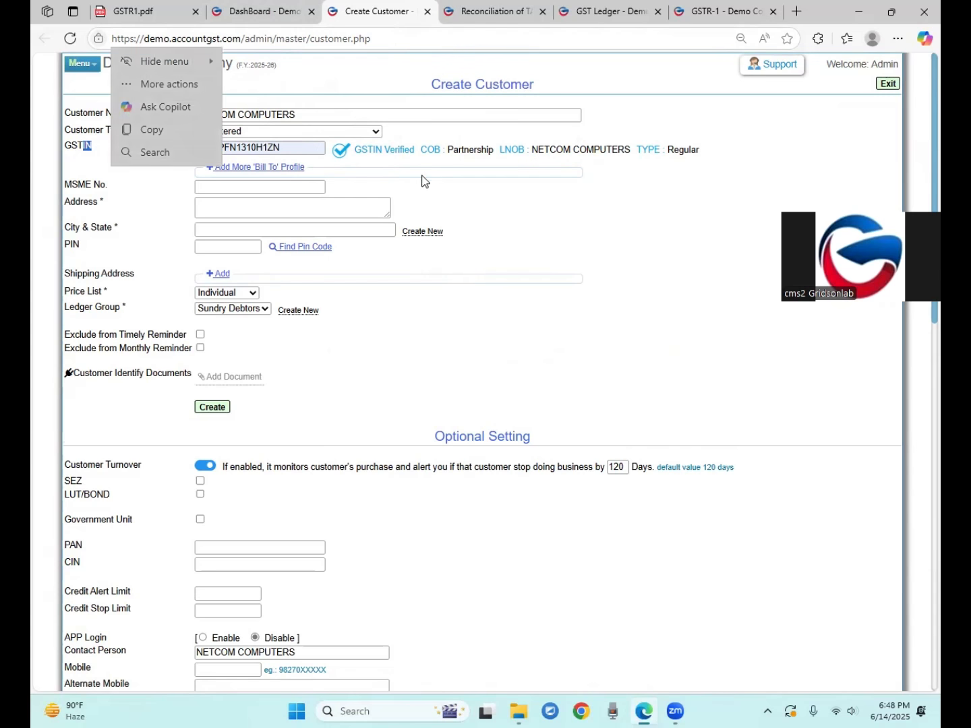
pyautogui.click(337, 131)
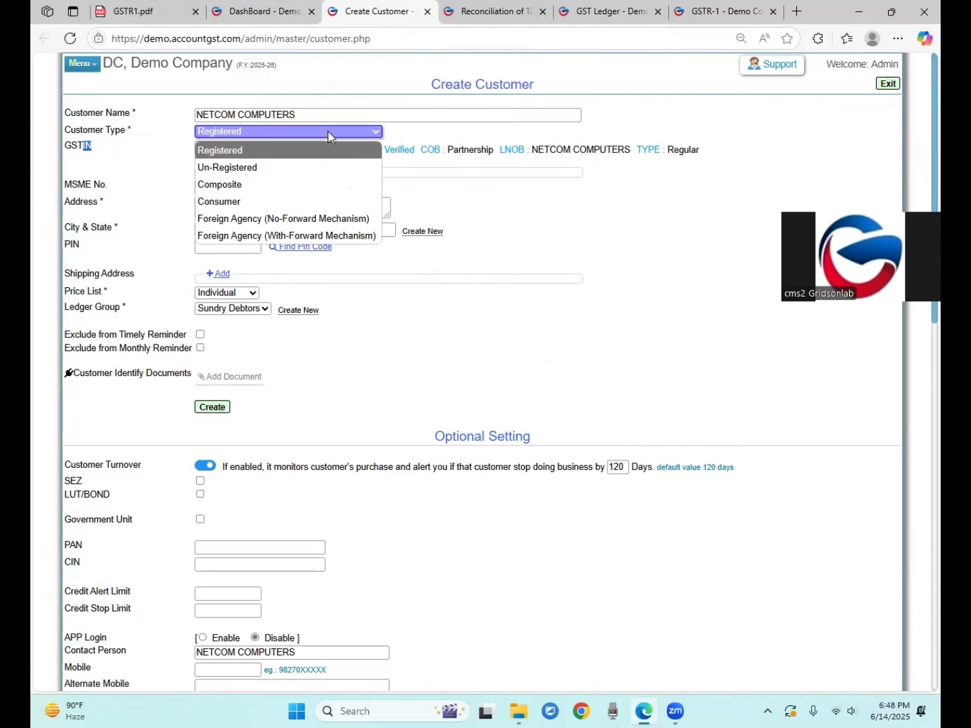
pyautogui.click(234, 202)
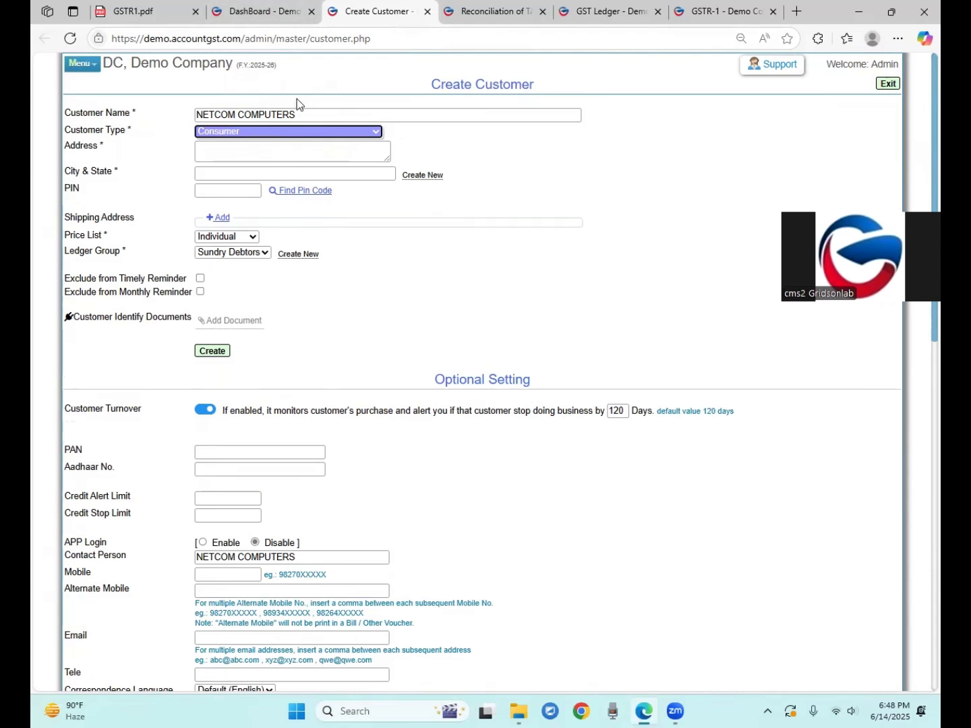
# Start a new product from Masters > Favourite and set its GST rate to 18%
pyautogui.click(271, 16)
pyautogui.moveTo(350, 88)
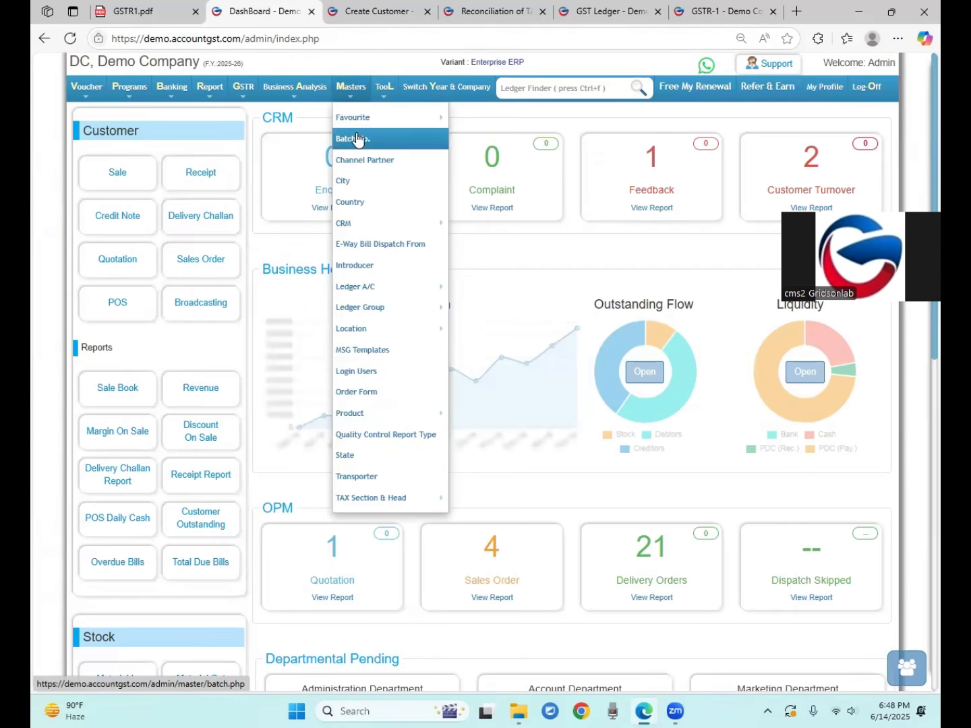
pyautogui.moveTo(354, 116)
pyautogui.click(460, 158)
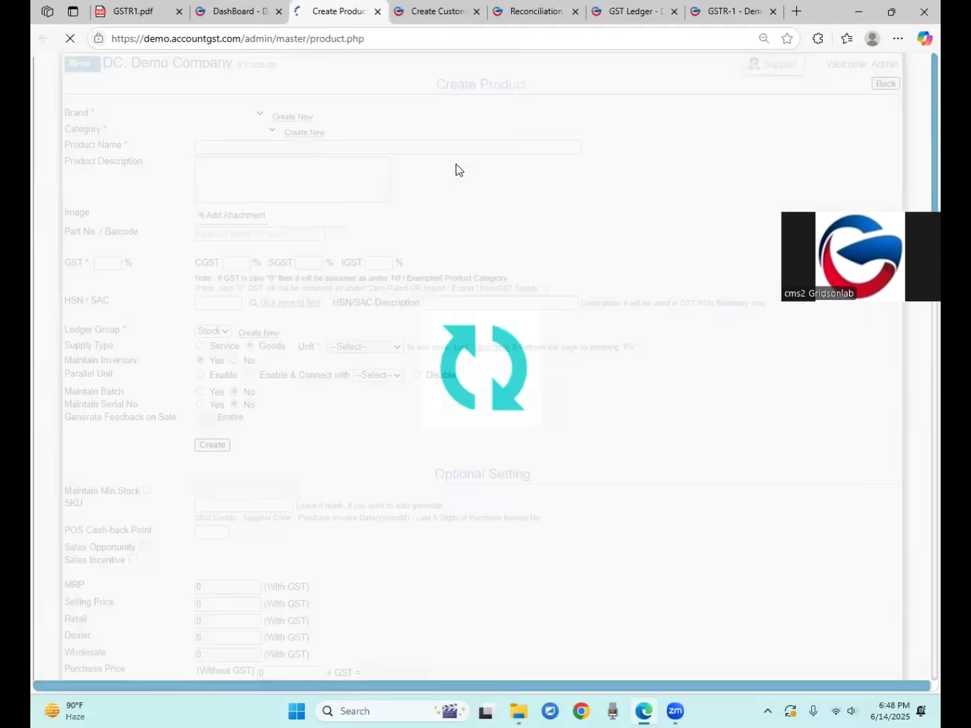
pyautogui.scroll(-1, 143, 197)
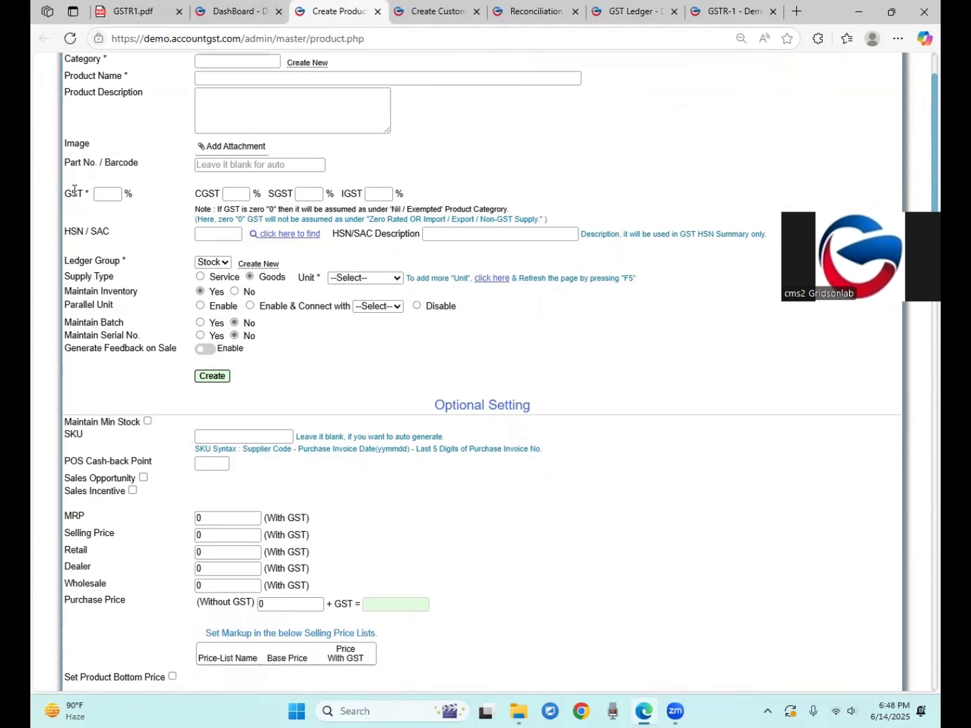
pyautogui.doubleClick(74, 192)
pyautogui.click(116, 197)
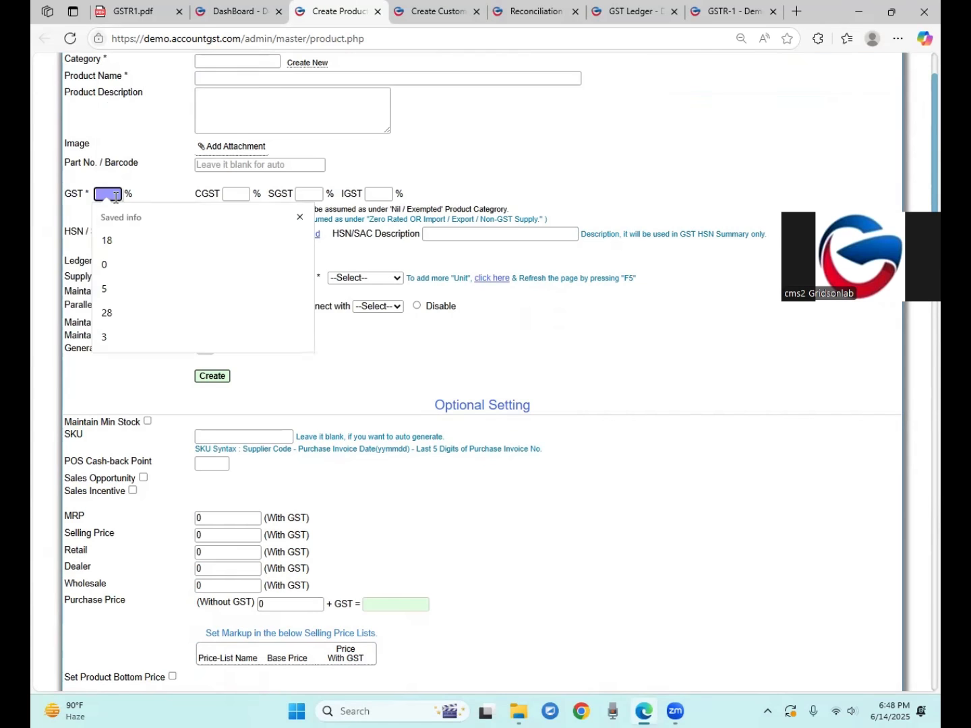
pyautogui.click(107, 241)
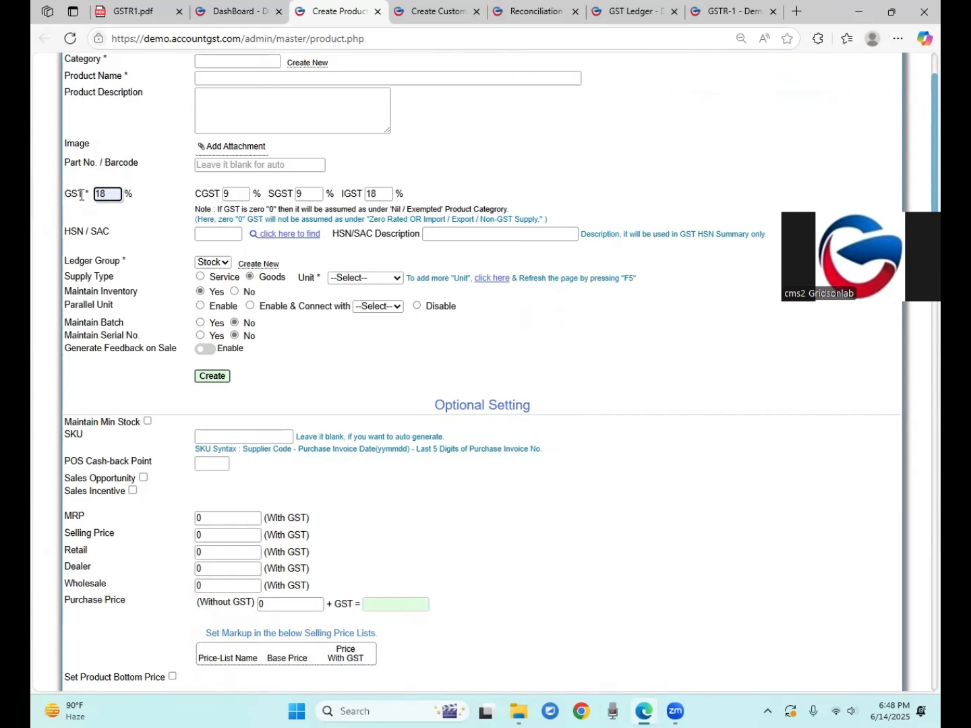
# Set the product's HSN/SAC code to 4811, then return to the dashboard
pyautogui.doubleClick(103, 193)
pyautogui.click(216, 234)
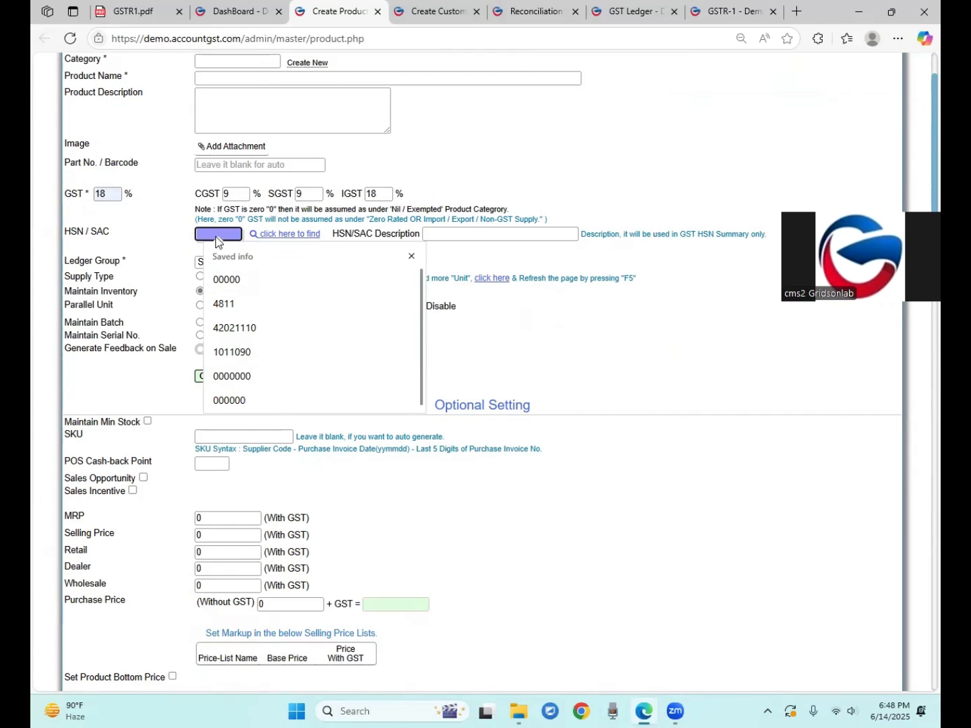
pyautogui.click(226, 305)
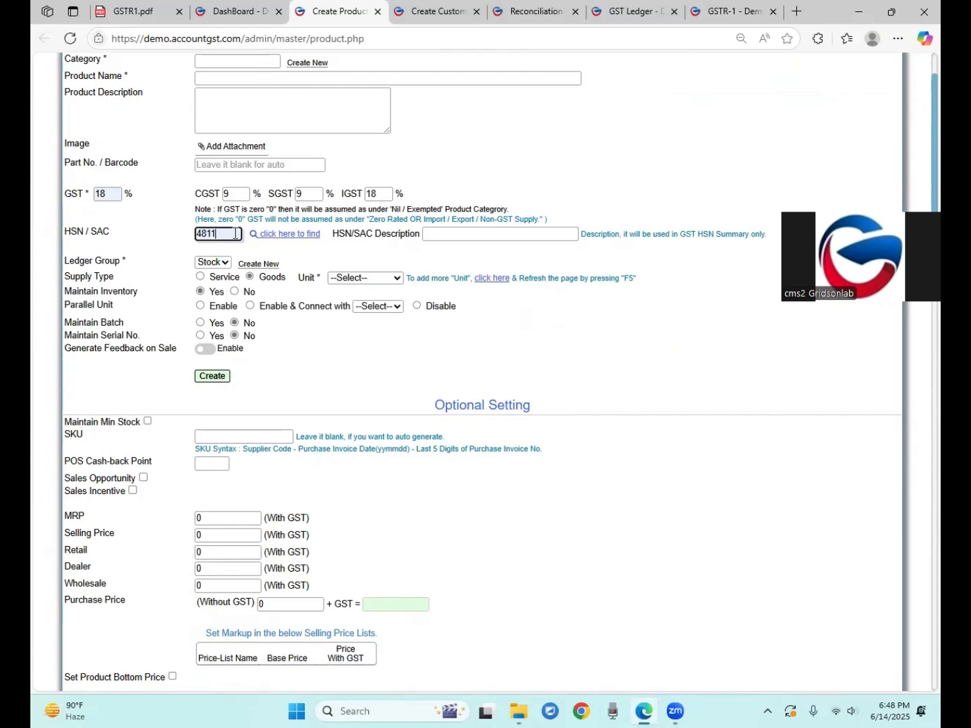
pyautogui.moveTo(54, 240); pyautogui.dragTo(111, 232)
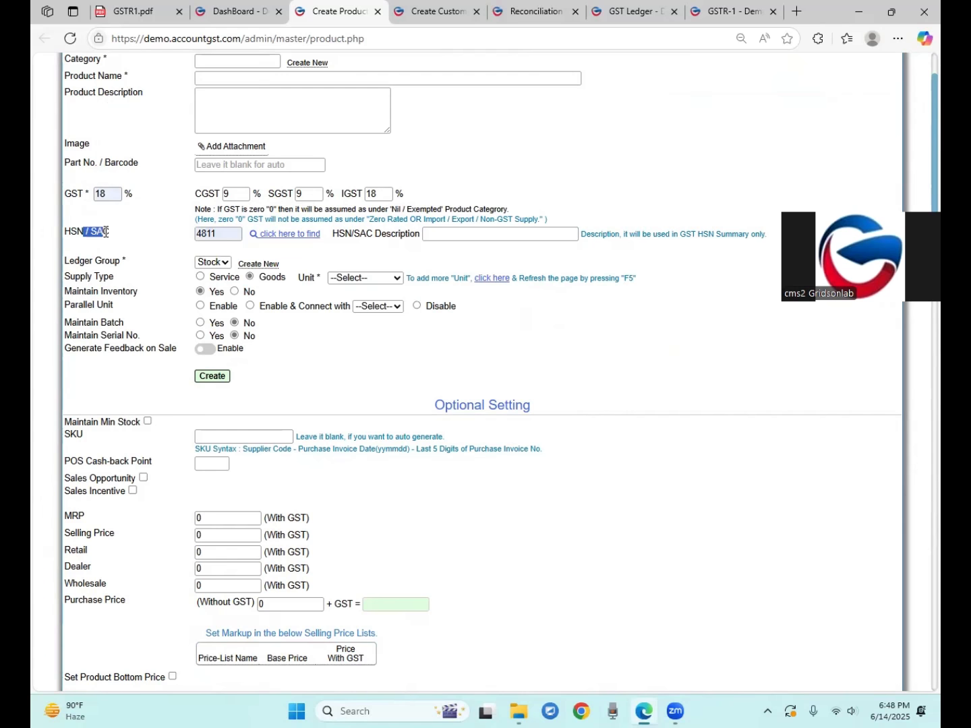
pyautogui.click(69, 193)
pyautogui.scroll(2, 203, 321)
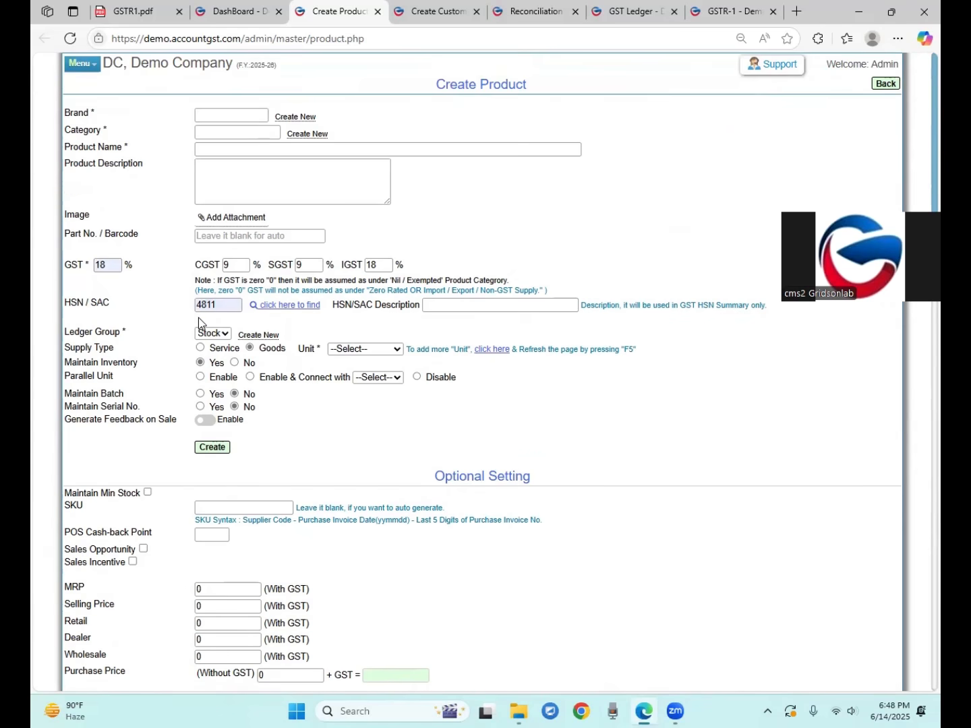
pyautogui.click(885, 83)
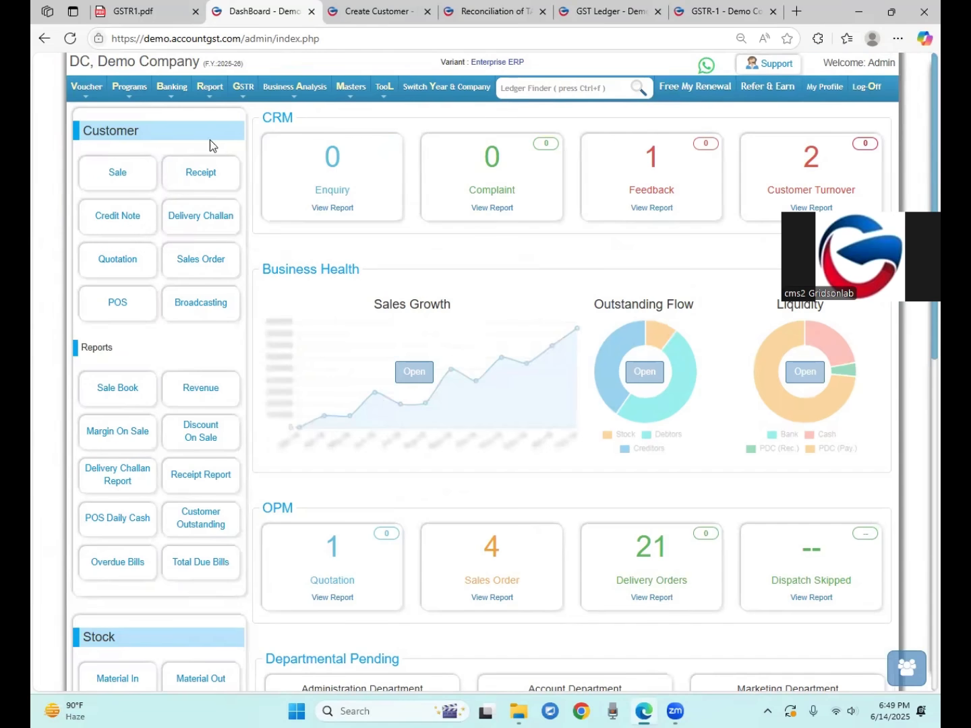
pyautogui.click(243, 96)
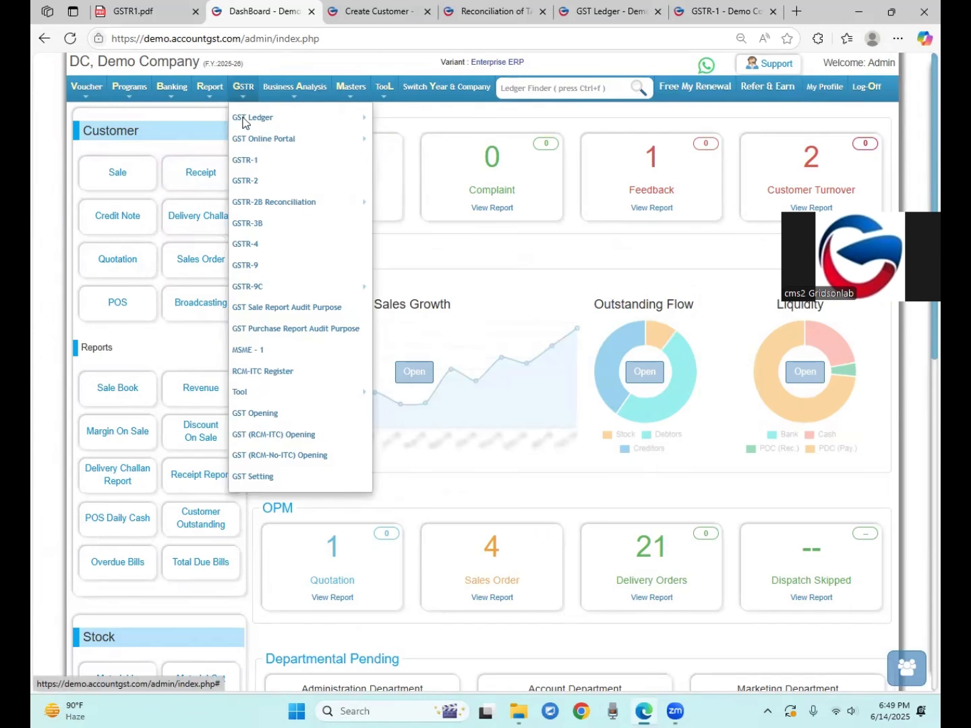
pyautogui.click(258, 476)
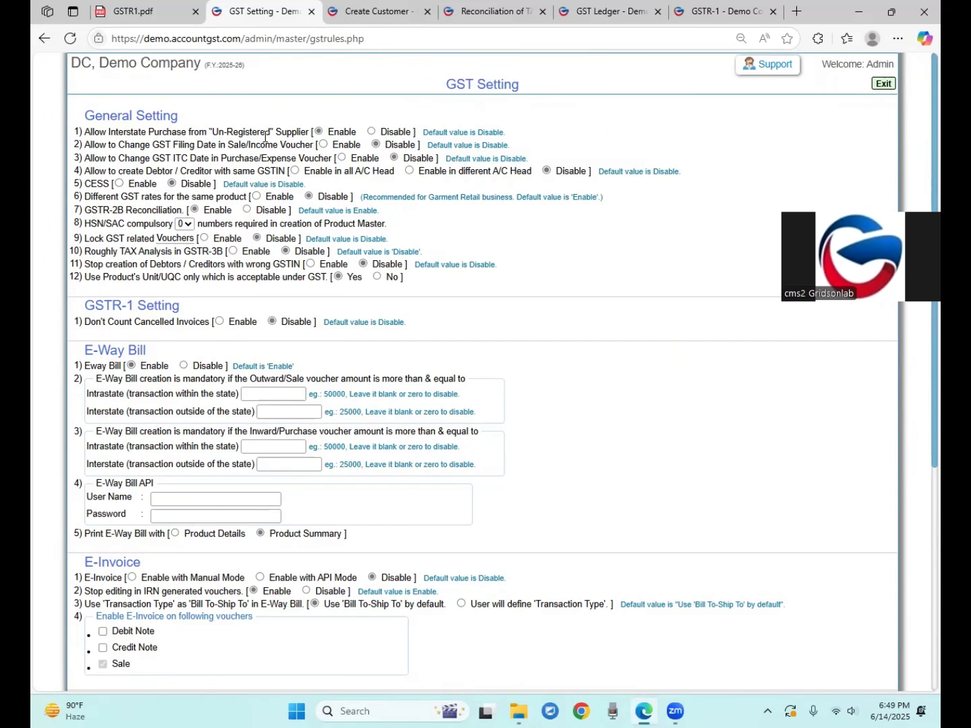
pyautogui.moveTo(105, 135); pyautogui.dragTo(114, 134)
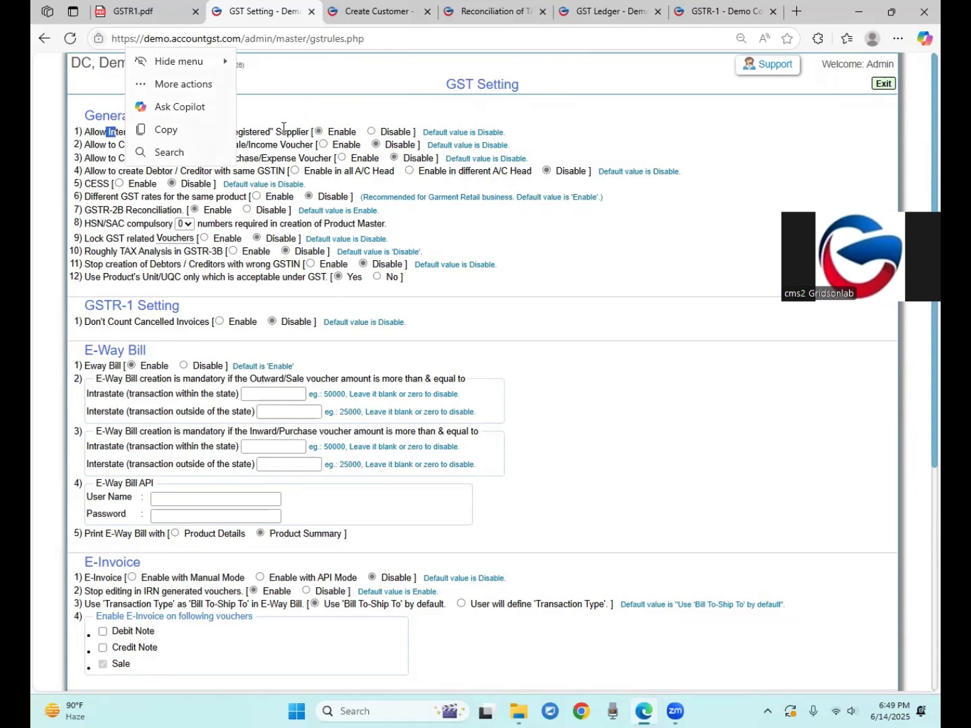
pyautogui.click(289, 129)
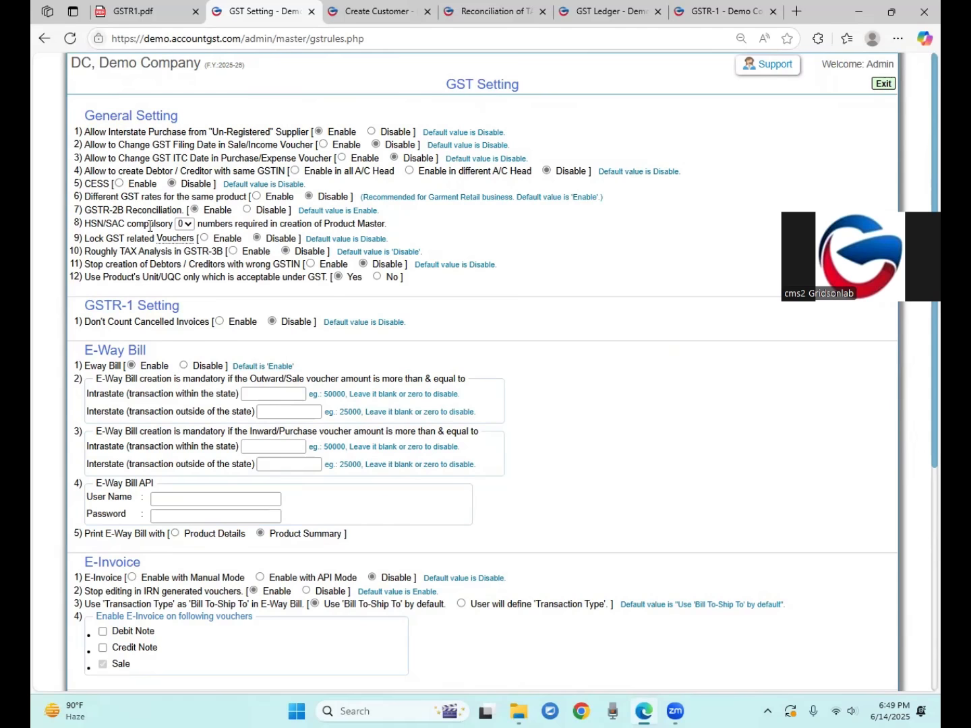
pyautogui.moveTo(88, 240); pyautogui.dragTo(175, 243)
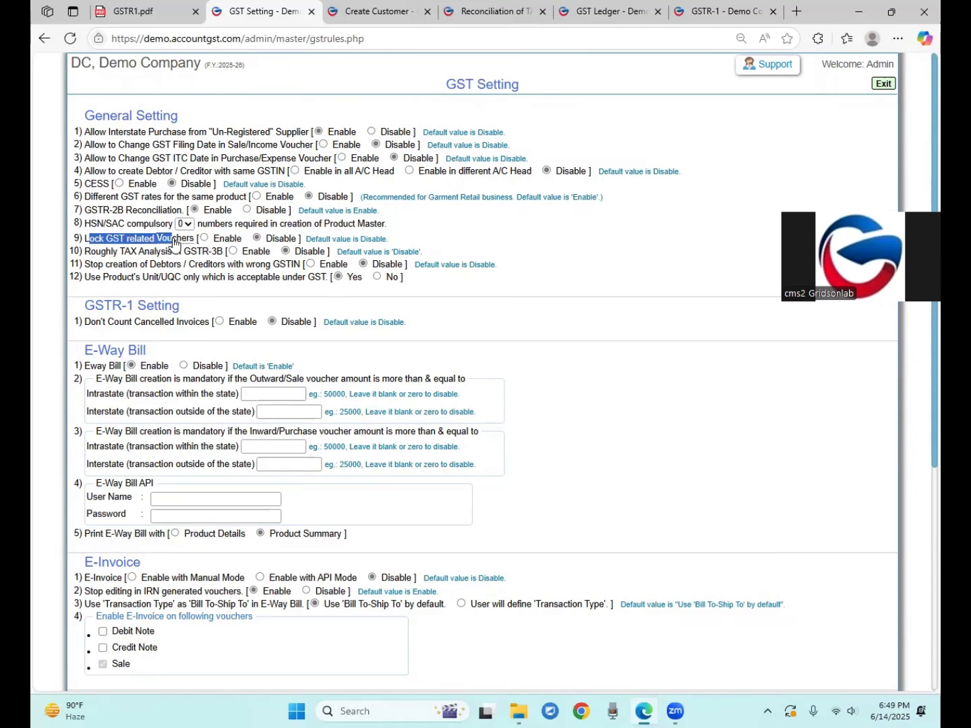
pyautogui.moveTo(86, 240); pyautogui.dragTo(143, 239)
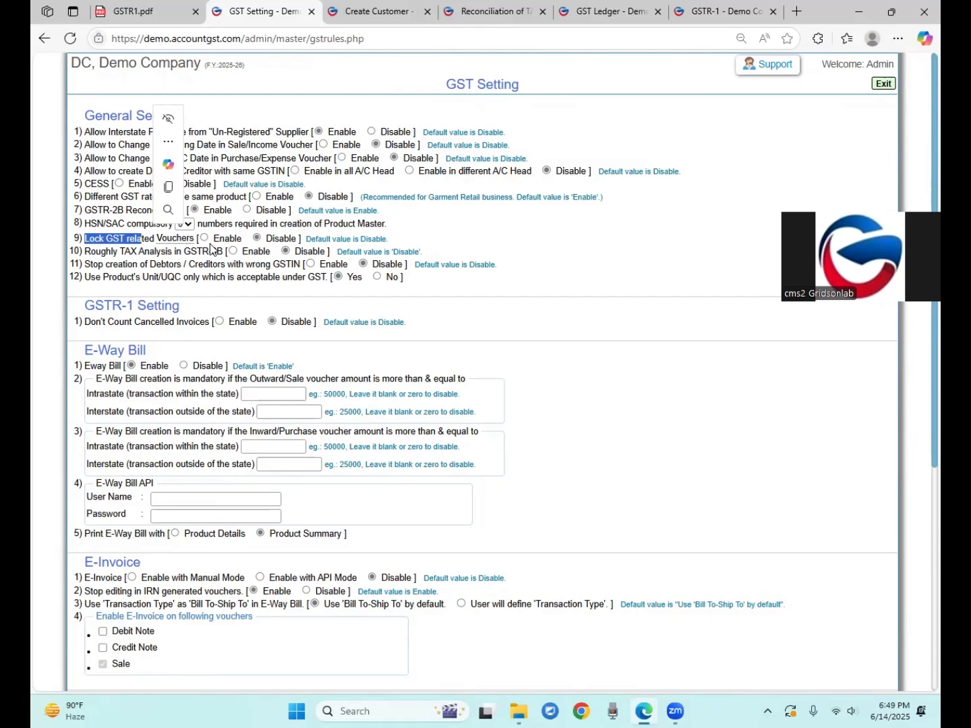
# Enable locking of GST-related vouchers and review the same-GSTIN debtor/creditor setting
pyautogui.click(205, 239)
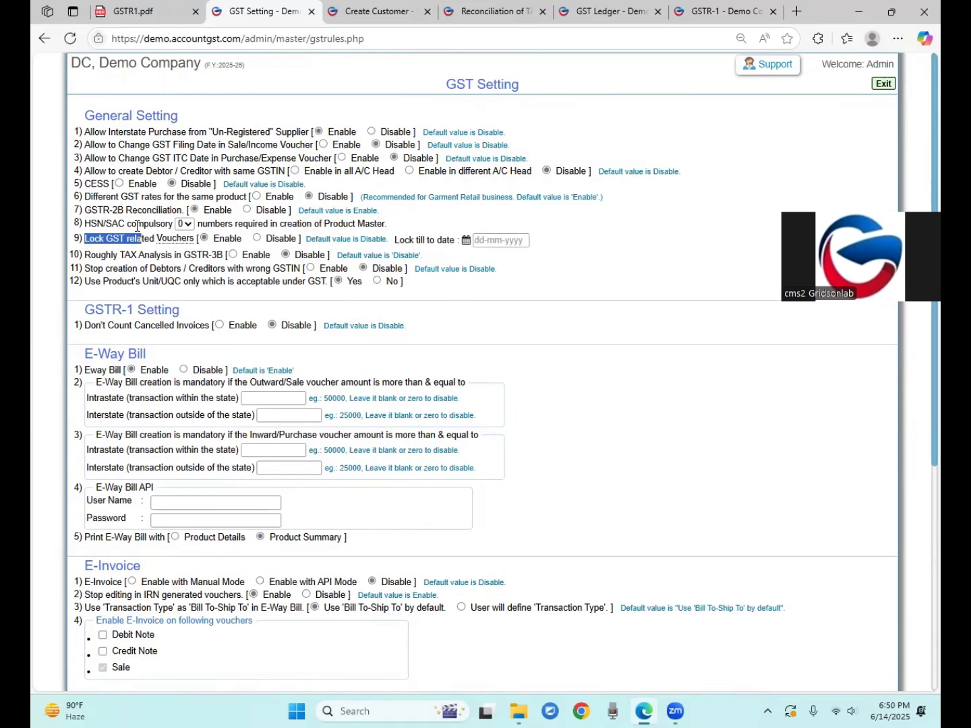
pyautogui.scroll(-5, 135, 224)
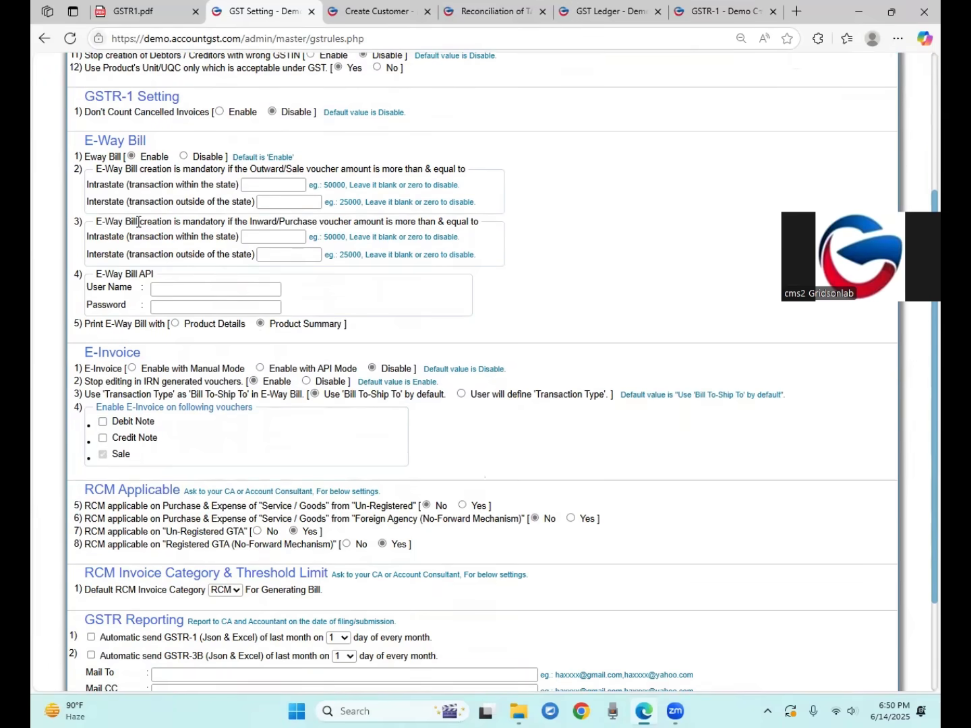
pyautogui.scroll(5, 58, 180)
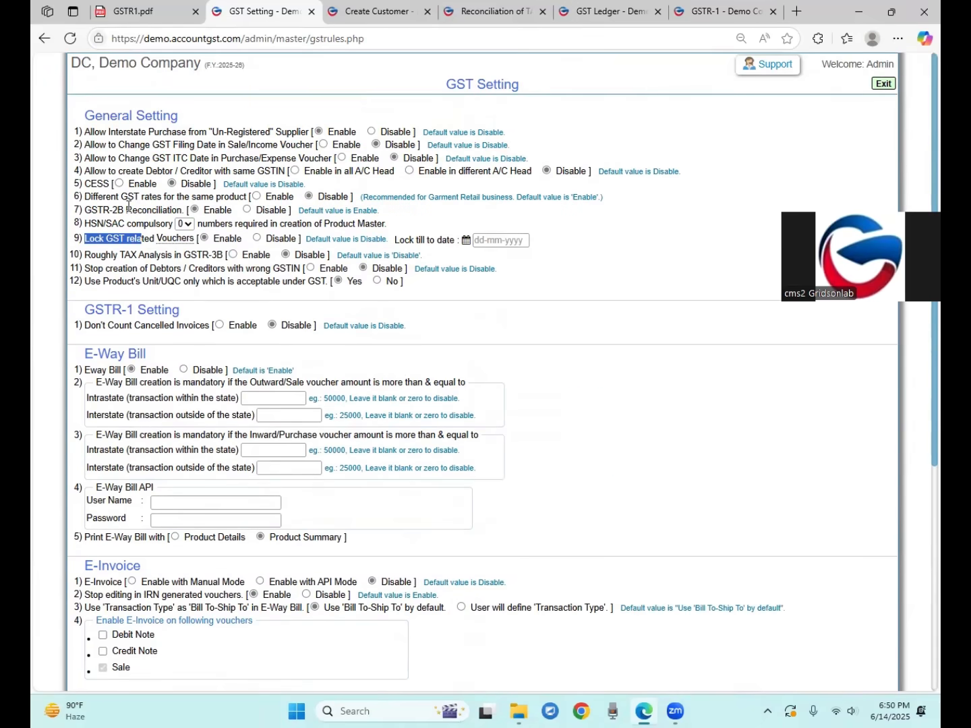
pyautogui.click(86, 171)
pyautogui.moveTo(86, 171); pyautogui.dragTo(219, 172)
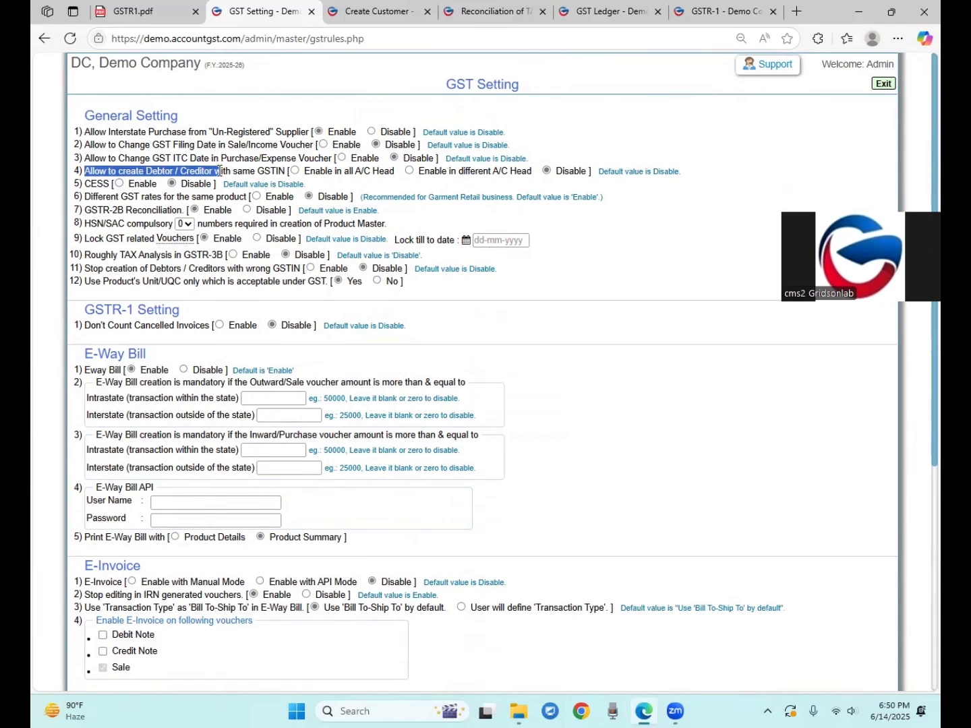
pyautogui.click(142, 180)
pyautogui.moveTo(142, 180); pyautogui.dragTo(200, 172)
pyautogui.click(124, 171)
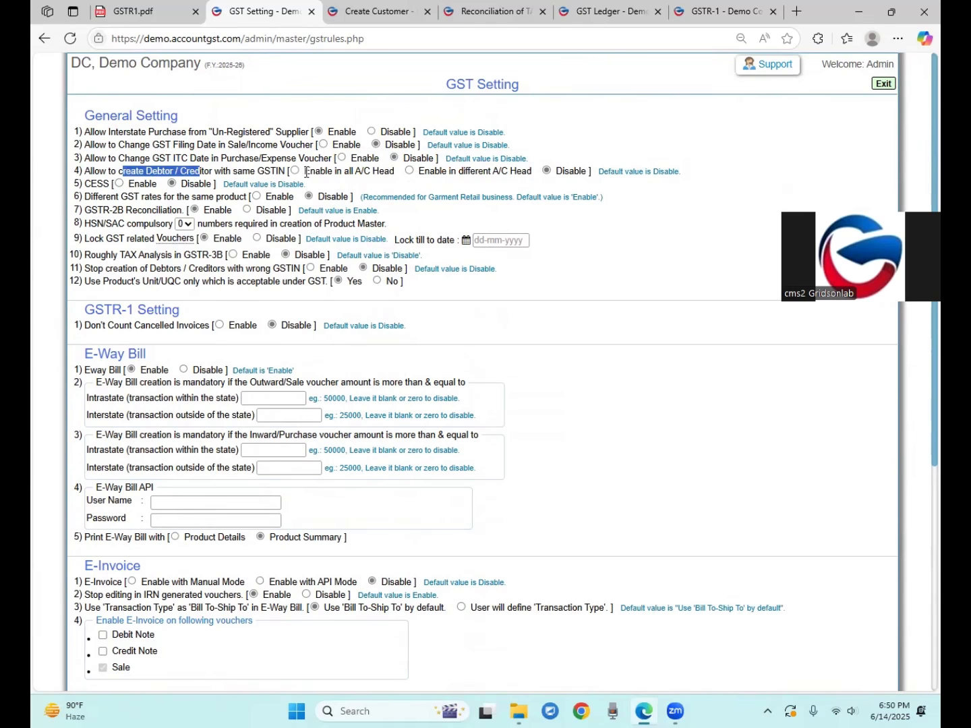
pyautogui.click(565, 173)
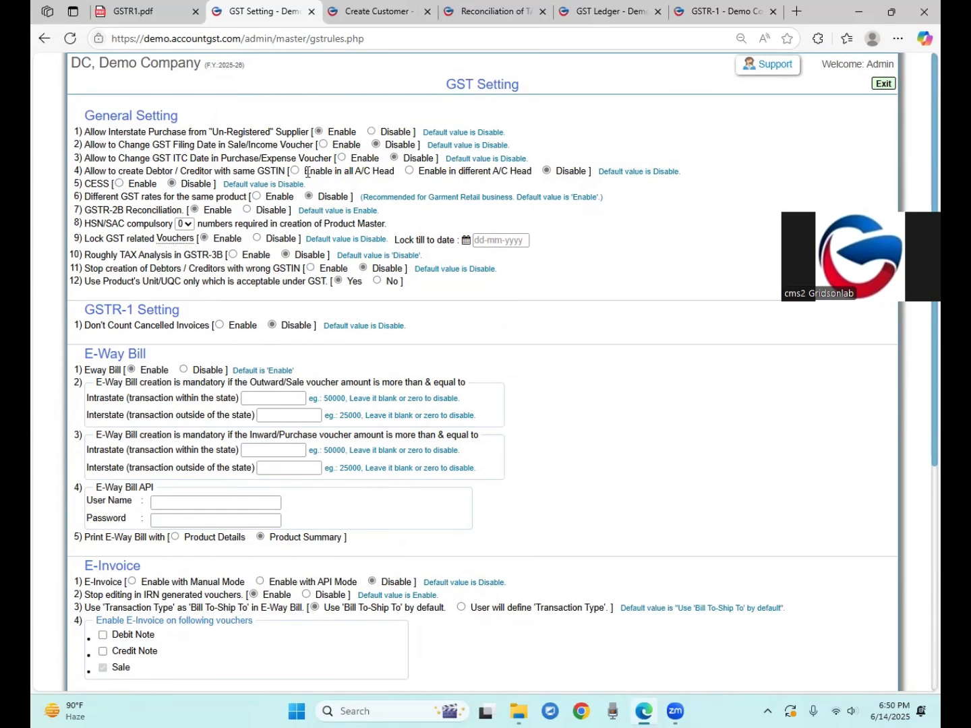
# Try the same-GSTIN 'all' and 'different account heads' options, then leave it on Disable
pyautogui.click(411, 173)
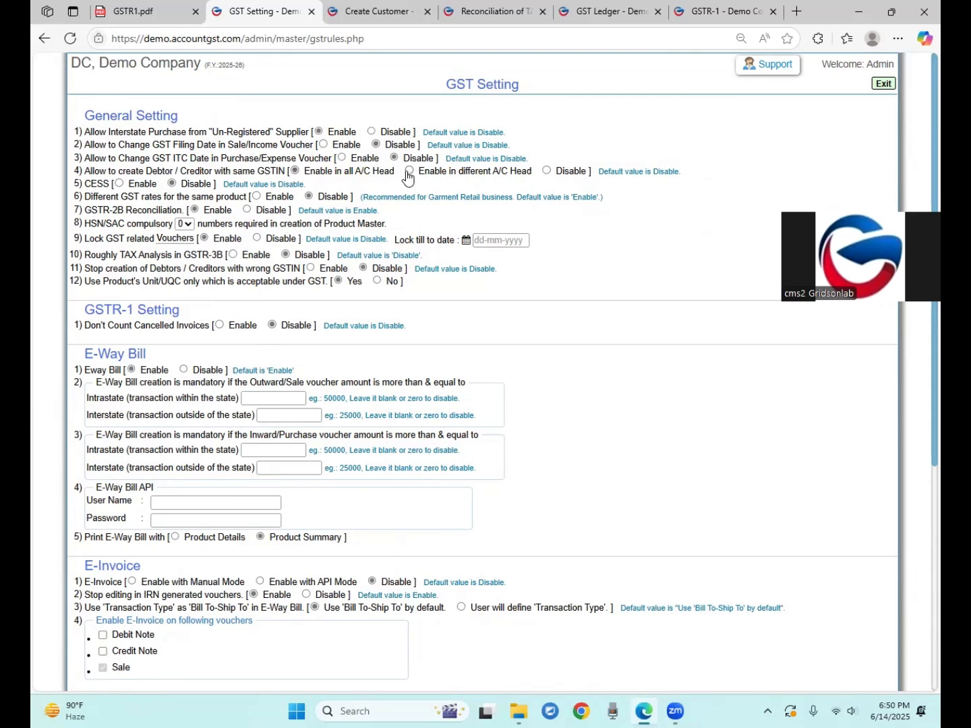
pyautogui.click(295, 172)
pyautogui.click(409, 173)
pyautogui.click(294, 171)
pyautogui.click(409, 171)
pyautogui.click(546, 171)
pyautogui.scroll(-5, 310, 222)
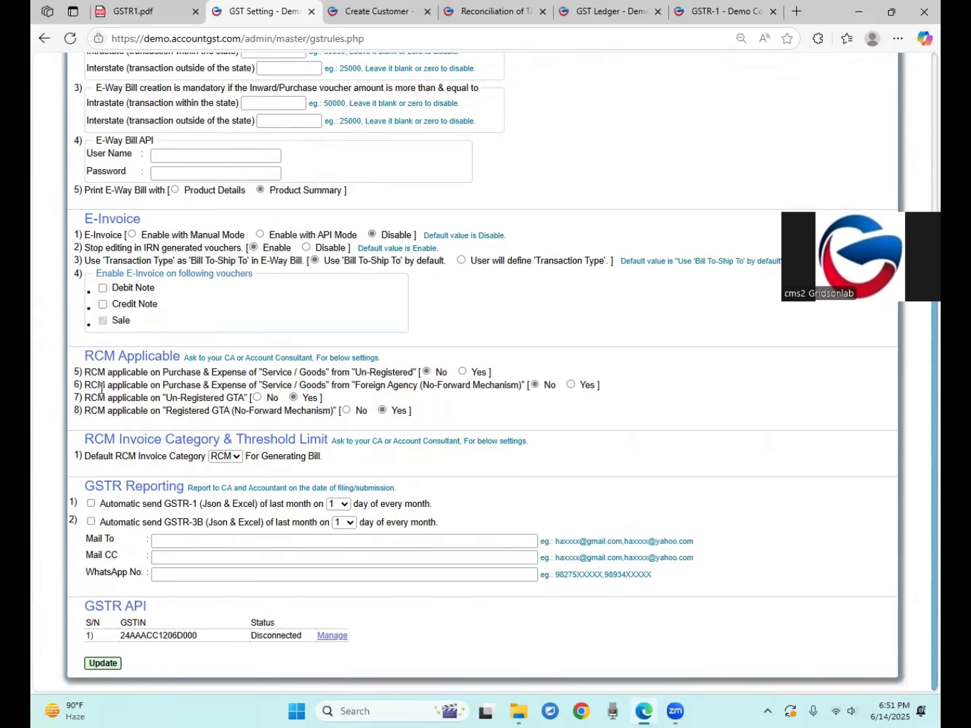
pyautogui.moveTo(84, 355); pyautogui.dragTo(180, 357)
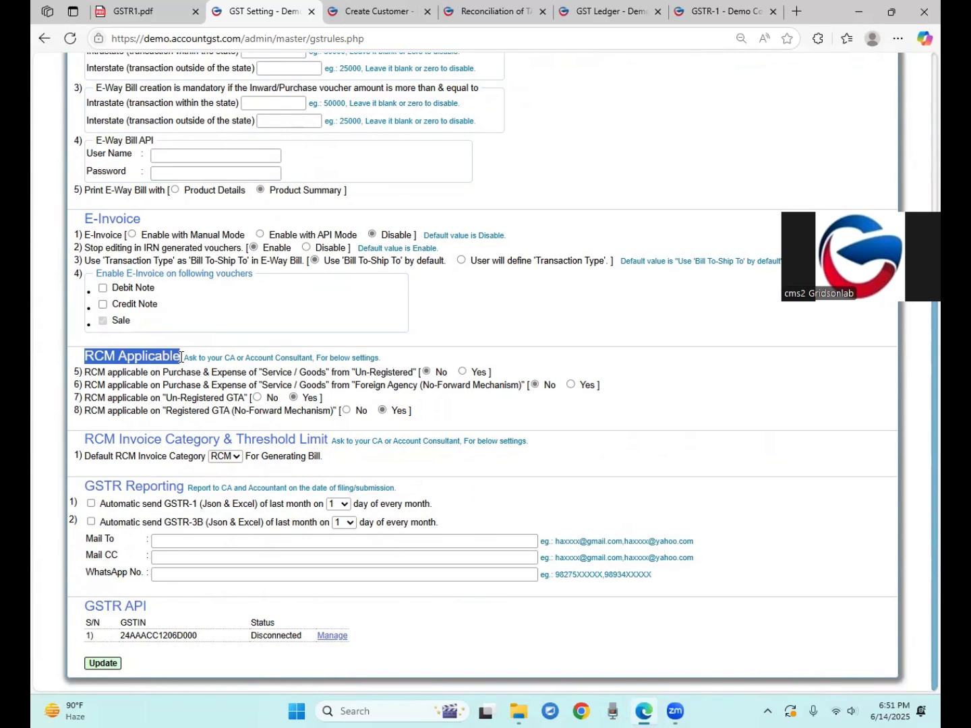
pyautogui.click(144, 397)
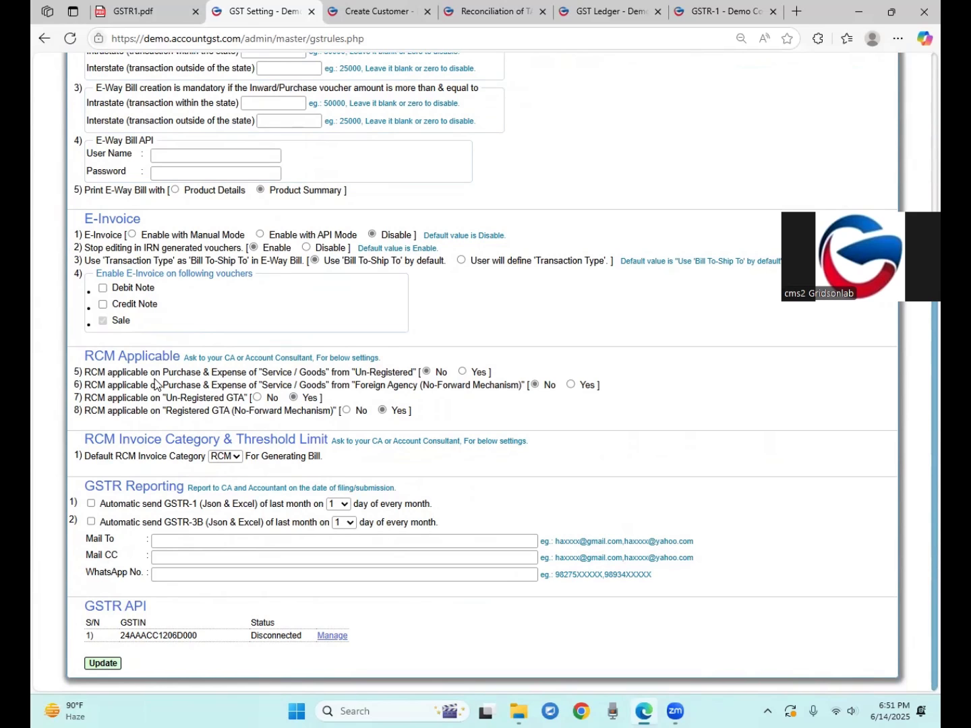
pyautogui.moveTo(89, 372); pyautogui.dragTo(142, 385)
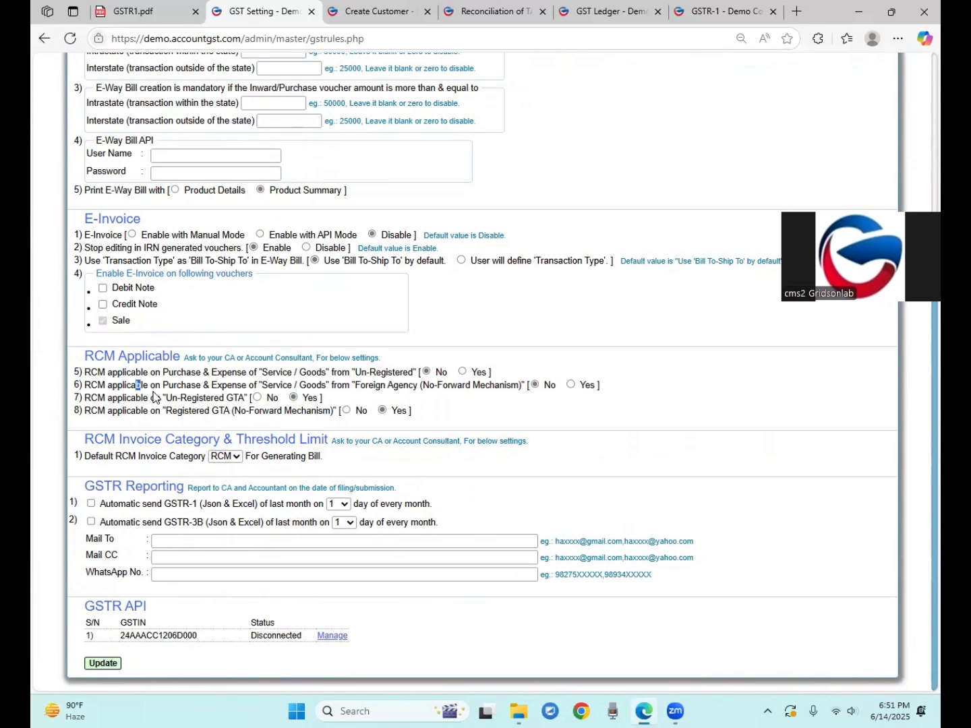
pyautogui.click(513, 412)
pyautogui.click(462, 373)
pyautogui.click(570, 384)
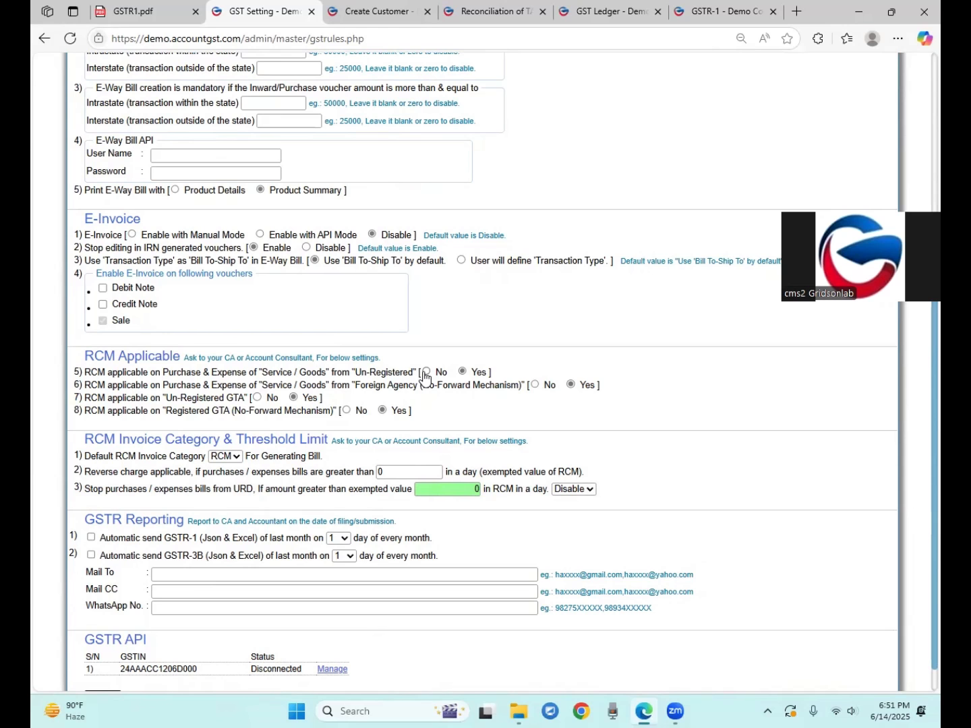
pyautogui.click(427, 372)
pyautogui.click(535, 385)
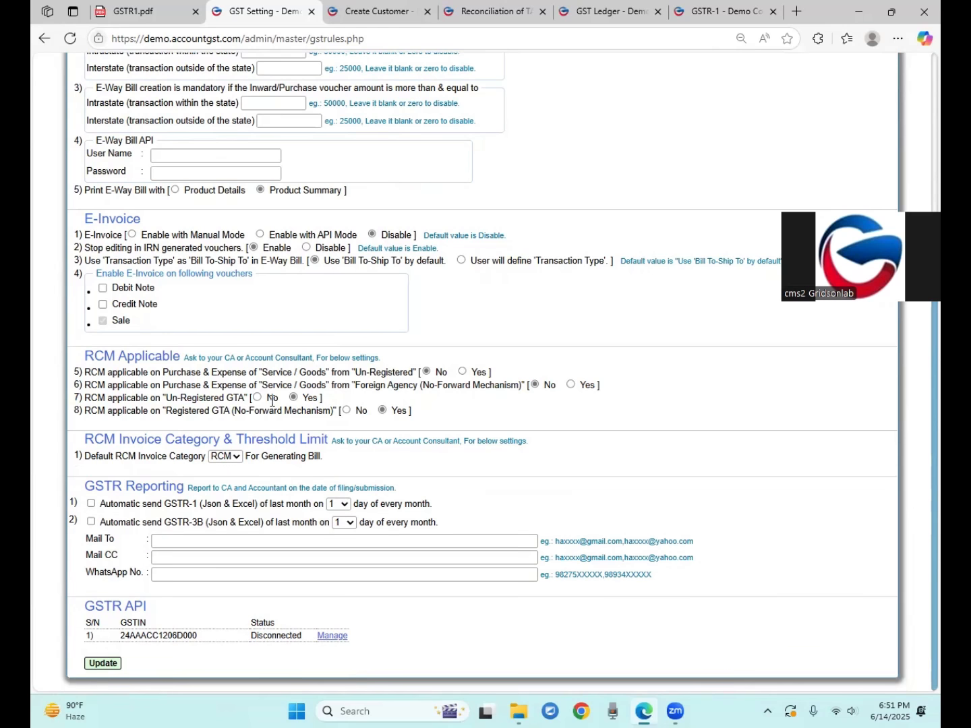
pyautogui.moveTo(149, 397); pyautogui.dragTo(214, 399)
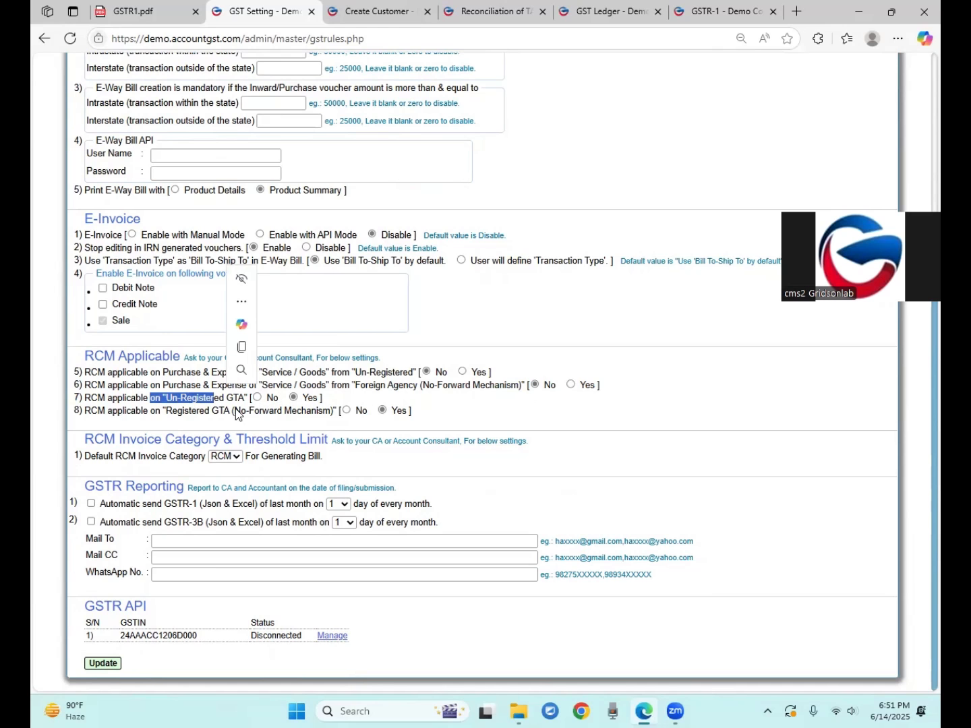
pyautogui.click(201, 397)
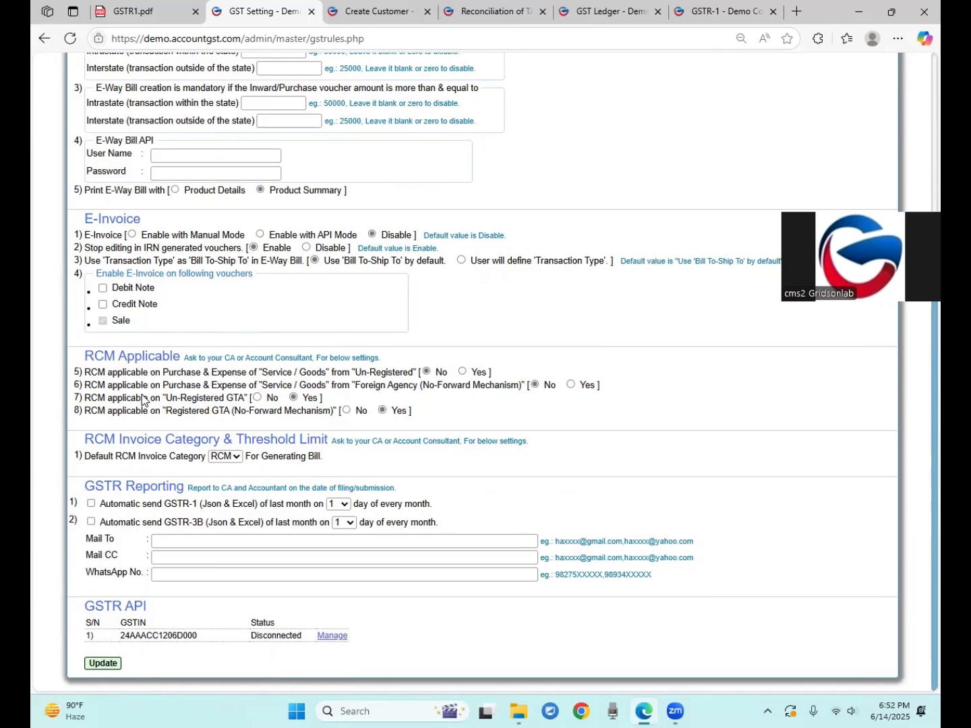
pyautogui.moveTo(397, 411); pyautogui.dragTo(410, 412)
pyautogui.moveTo(191, 398); pyautogui.dragTo(202, 403)
pyautogui.moveTo(165, 402); pyautogui.dragTo(233, 413)
pyautogui.click(236, 412)
# Turn on automatic GSTR-1 sending on day 10 of every month
pyautogui.moveTo(86, 486); pyautogui.dragTo(183, 487)
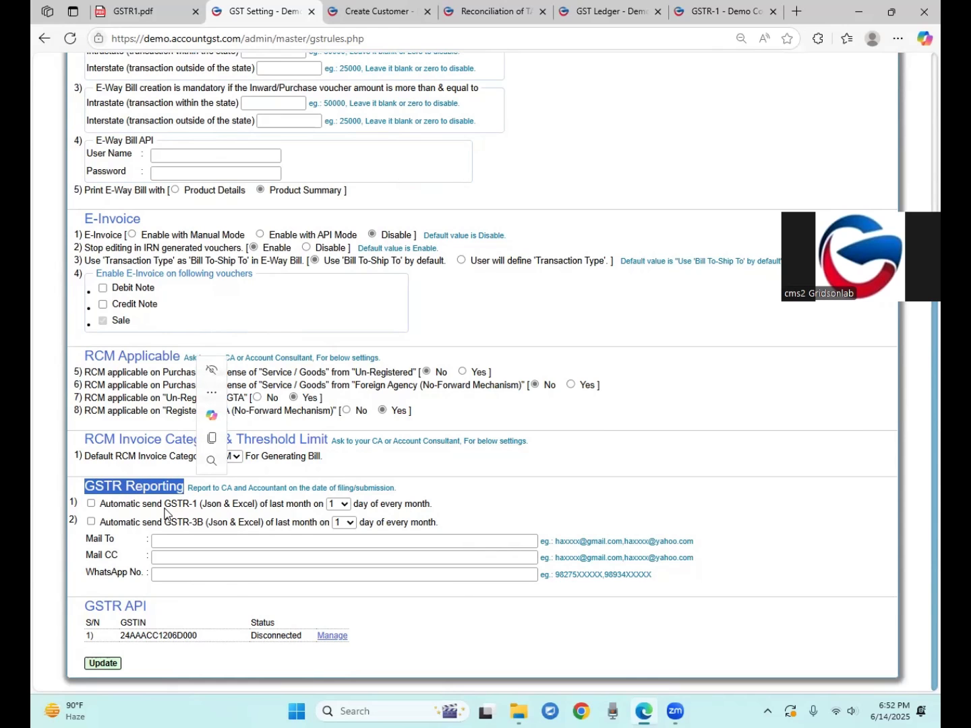
pyautogui.moveTo(206, 504); pyautogui.dragTo(233, 506)
pyautogui.click(343, 506)
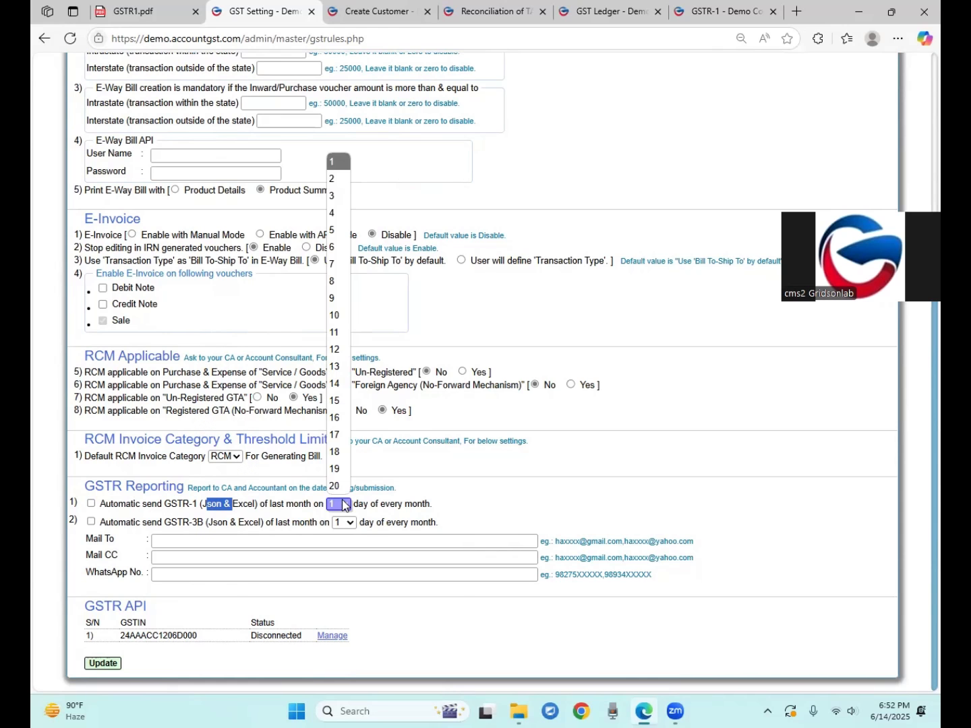
pyautogui.click(336, 314)
pyautogui.moveTo(385, 505); pyautogui.dragTo(411, 506)
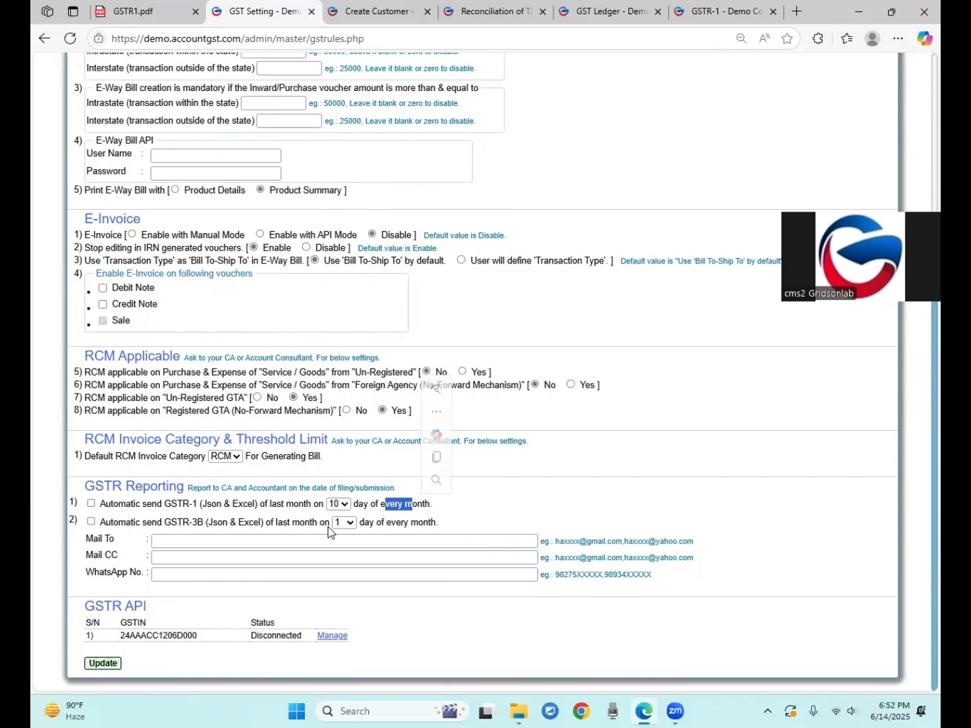
pyautogui.click(91, 503)
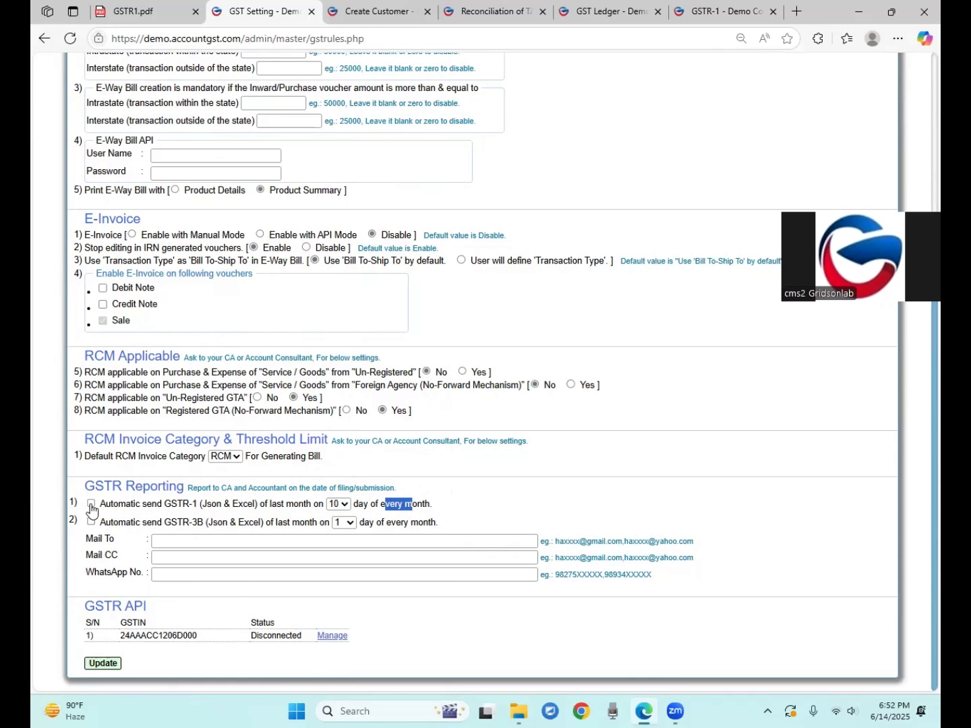
pyautogui.click(167, 506)
pyautogui.doubleClick(168, 506)
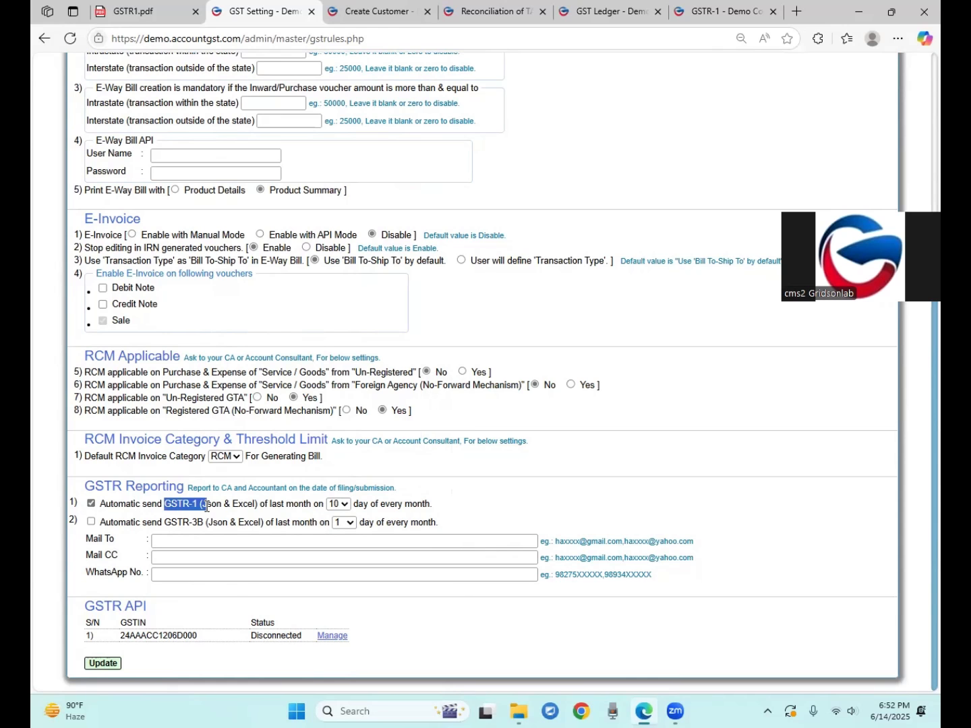
pyautogui.click(124, 524)
# Turn on automatic GSTR-3B sending on day 10 of every month
pyautogui.moveTo(171, 519); pyautogui.dragTo(198, 524)
pyautogui.click(343, 522)
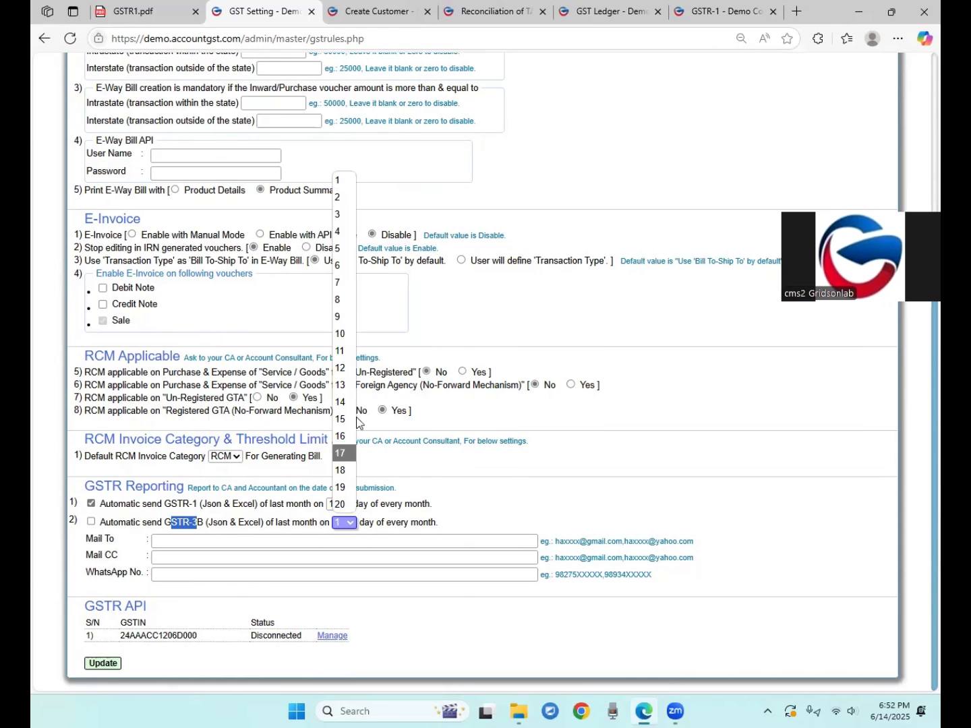
pyautogui.click(347, 343)
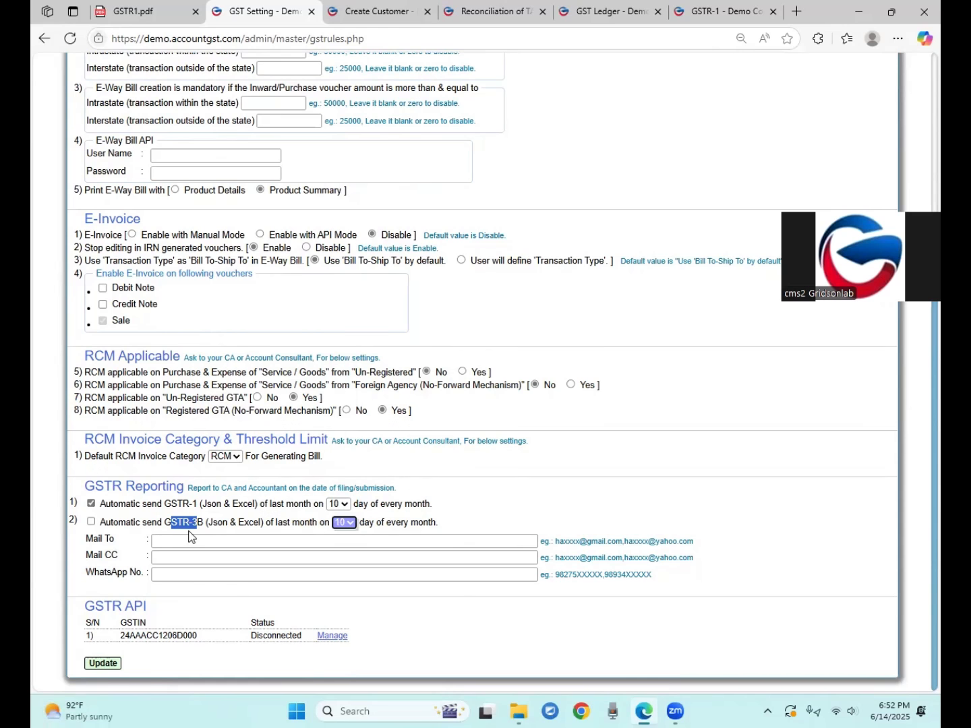
pyautogui.click(275, 528)
pyautogui.click(90, 521)
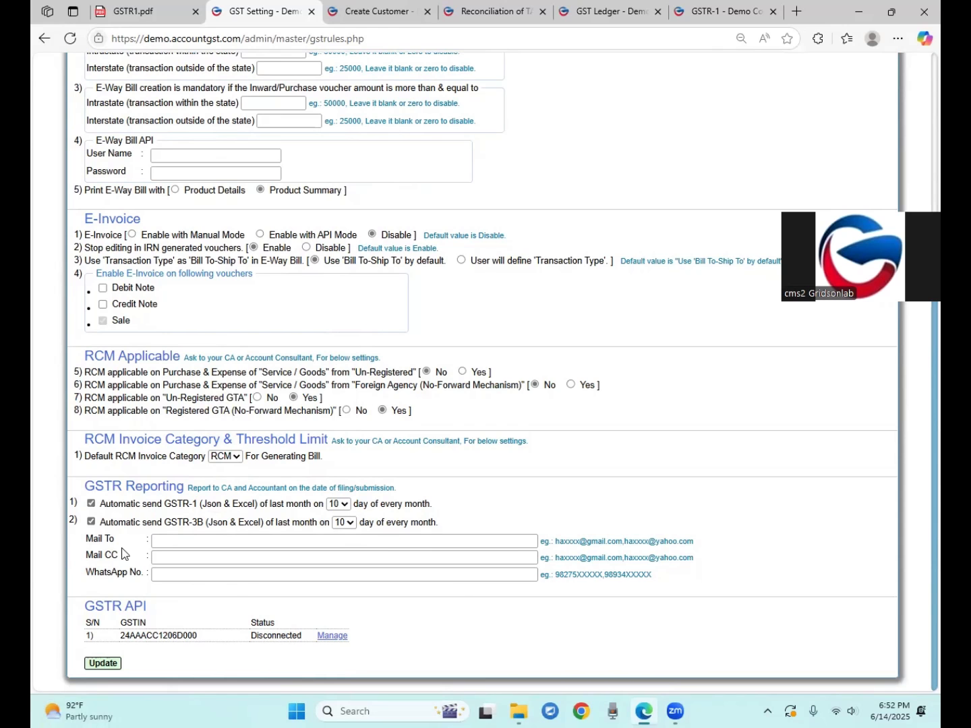
# Review the Mail To, Mail CC and WhatsApp No. fields and their example values
pyautogui.moveTo(93, 539); pyautogui.dragTo(117, 573)
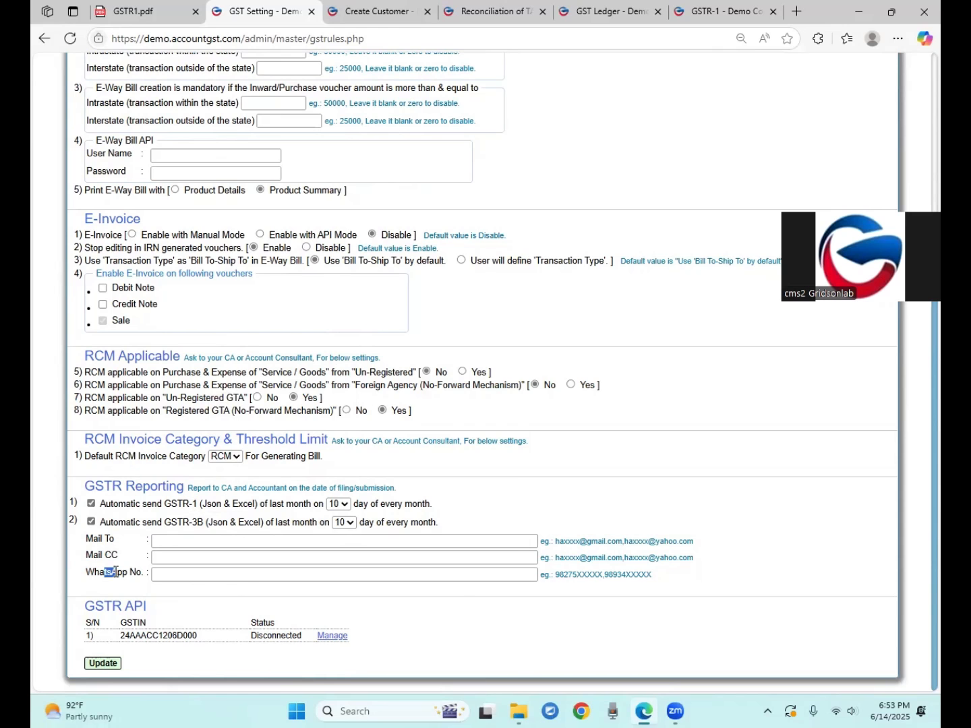
pyautogui.click(195, 547)
pyautogui.click(196, 555)
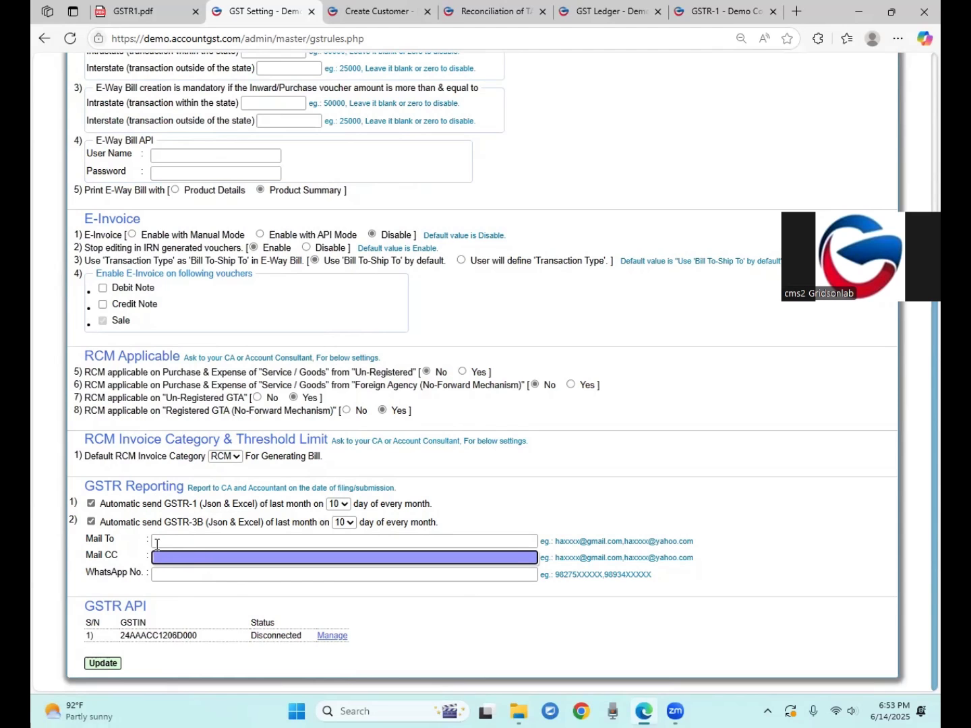
pyautogui.click(182, 575)
pyautogui.click(601, 584)
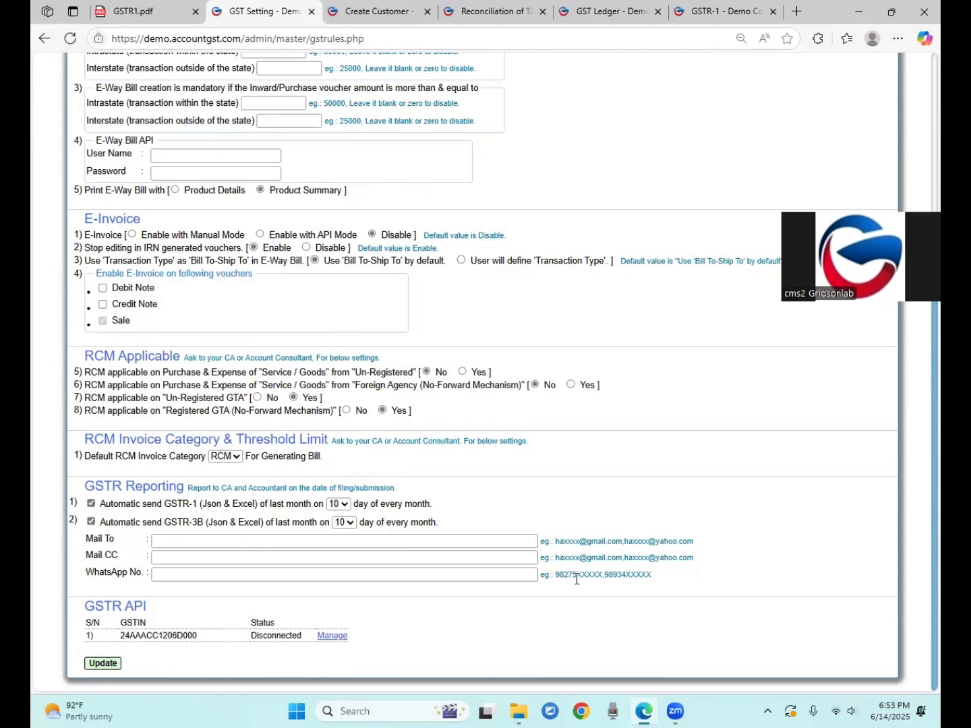
pyautogui.moveTo(555, 575); pyautogui.dragTo(592, 575)
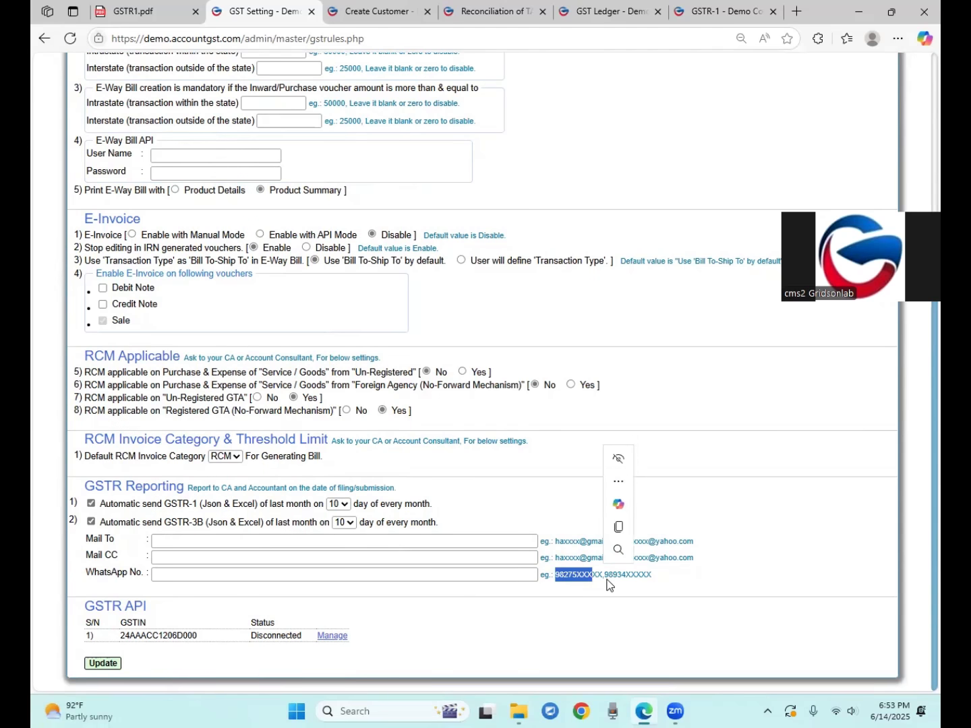
pyautogui.click(701, 550)
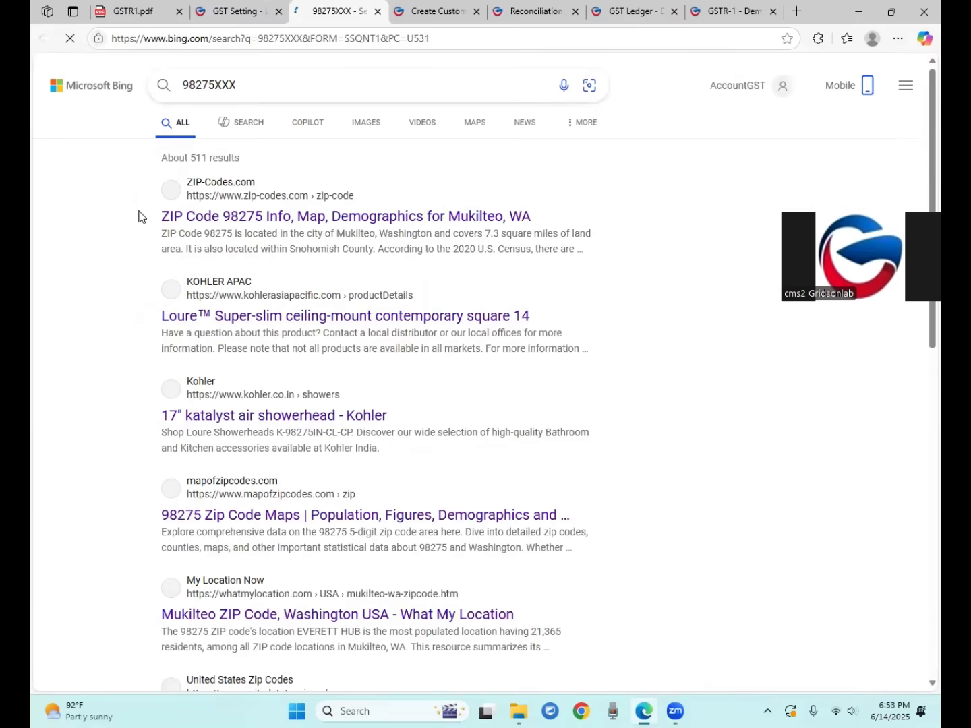
pyautogui.click(240, 14)
pyautogui.click(378, 13)
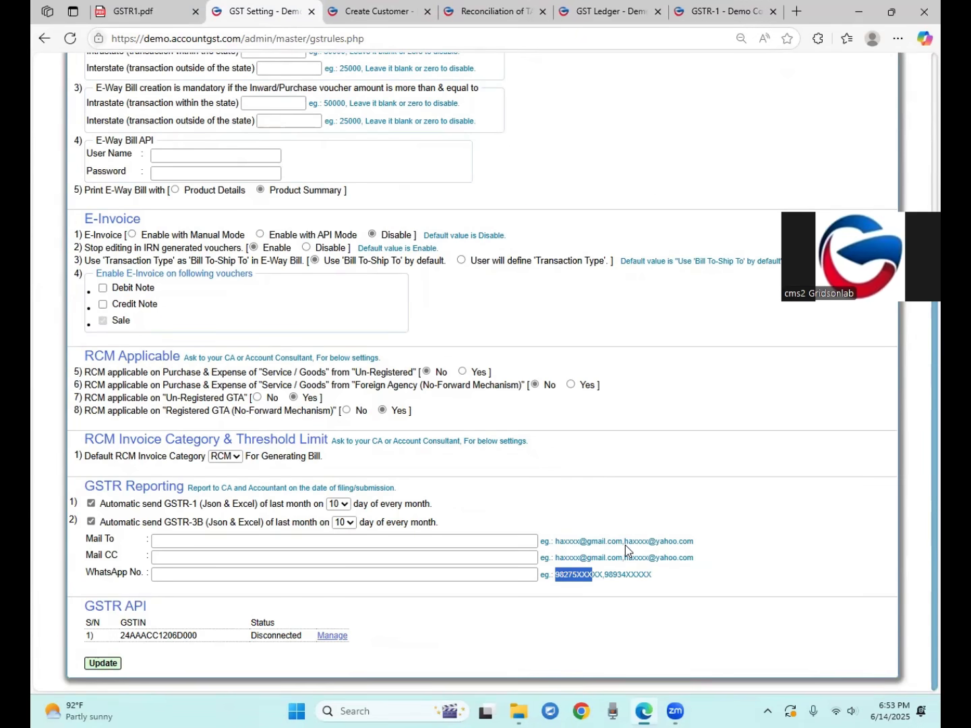
pyautogui.moveTo(560, 541); pyautogui.dragTo(671, 541)
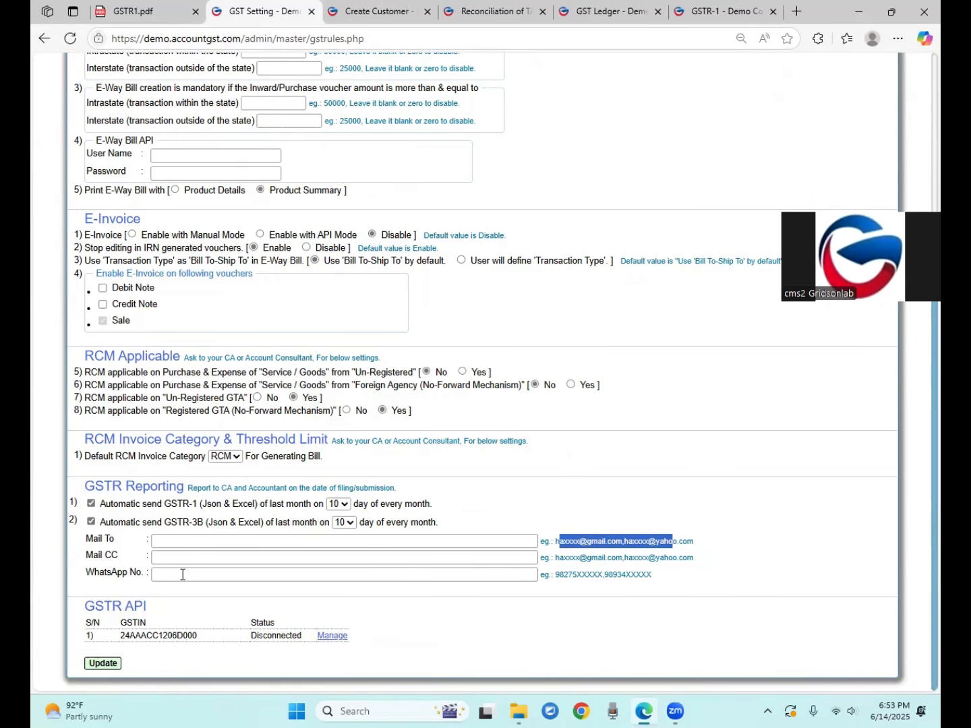
# Recheck the GSTR-1 sending day options and the settings row below
pyautogui.click(340, 504)
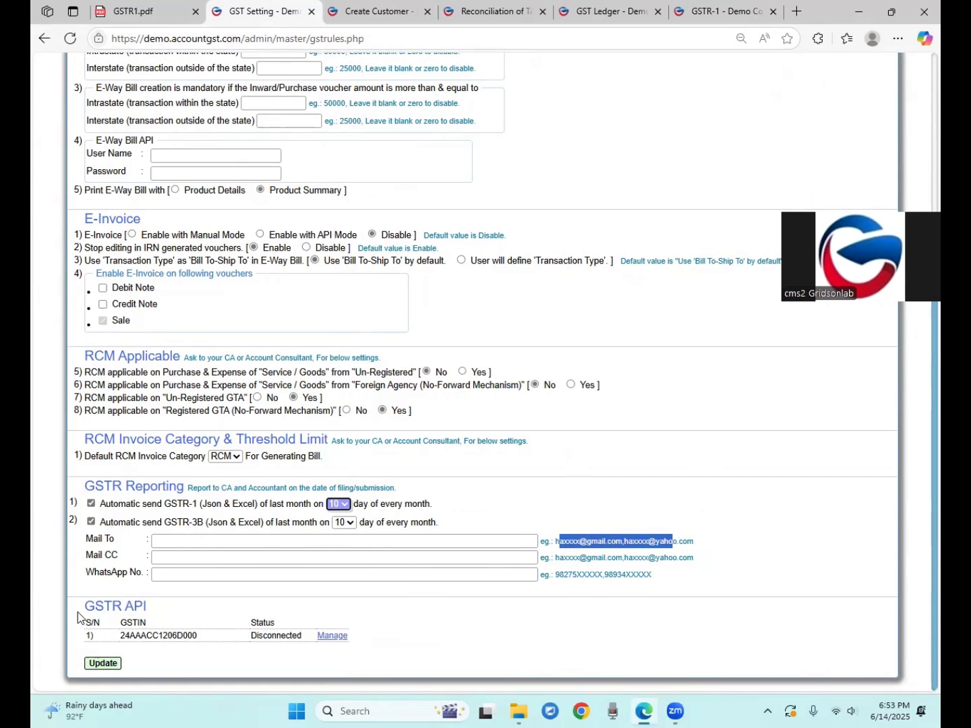
pyautogui.moveTo(86, 604); pyautogui.dragTo(173, 601)
pyautogui.click(177, 607)
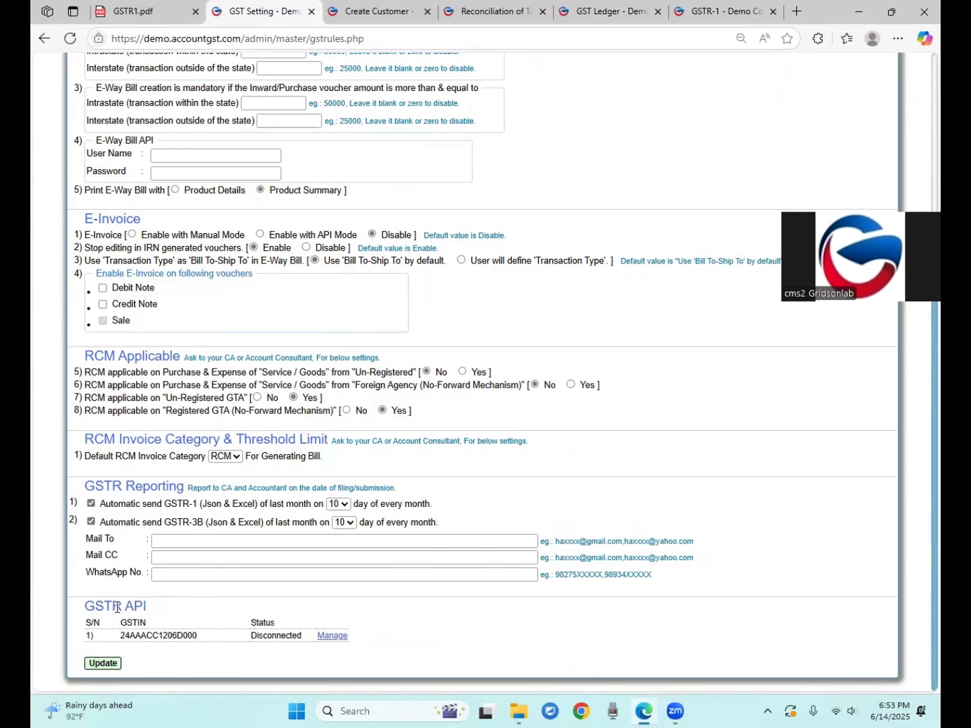
pyautogui.click(281, 637)
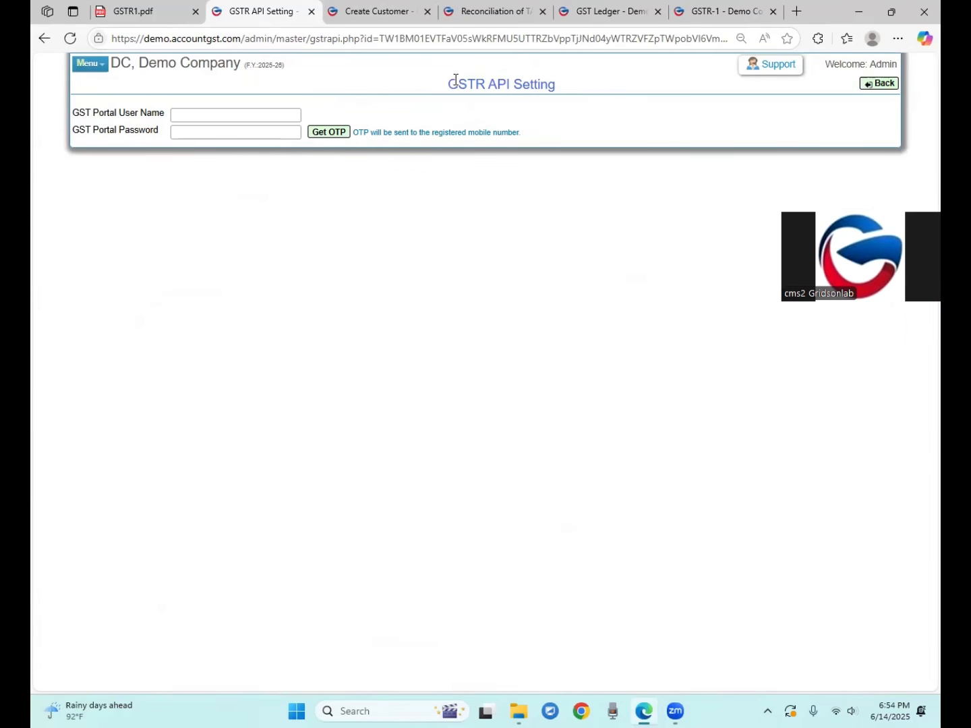
pyautogui.moveTo(450, 82); pyautogui.dragTo(541, 82)
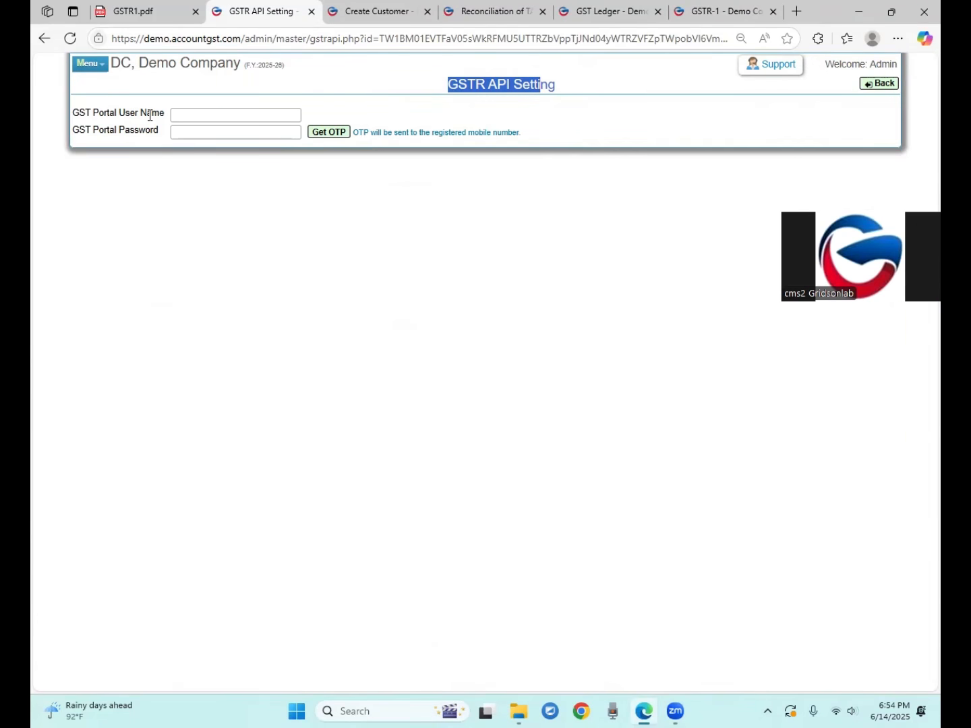
pyautogui.click(182, 132)
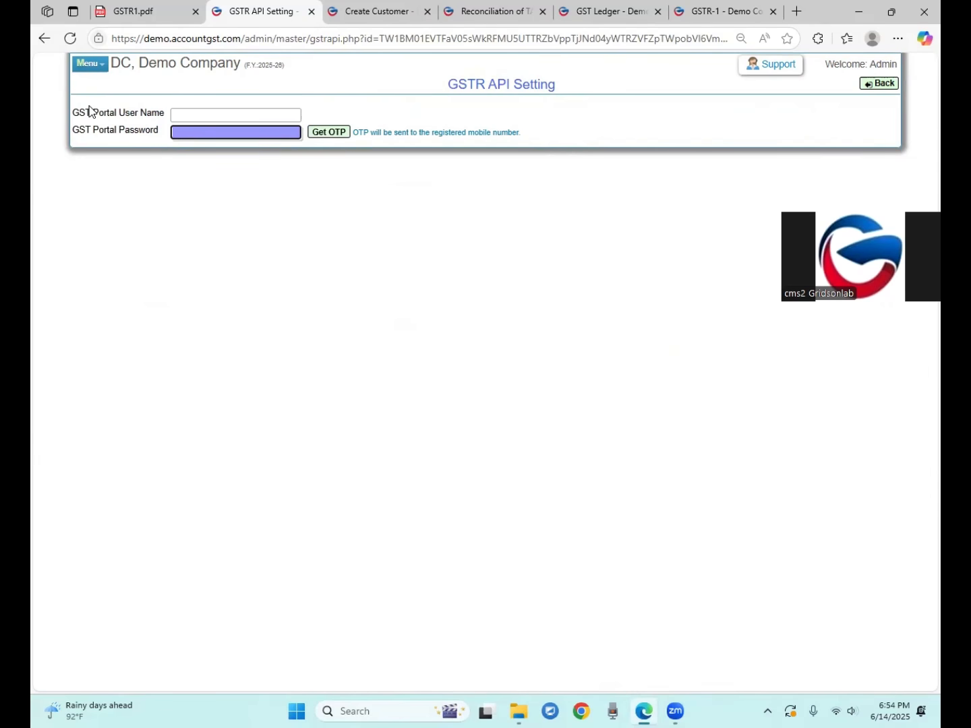
pyautogui.moveTo(112, 130); pyautogui.dragTo(119, 130)
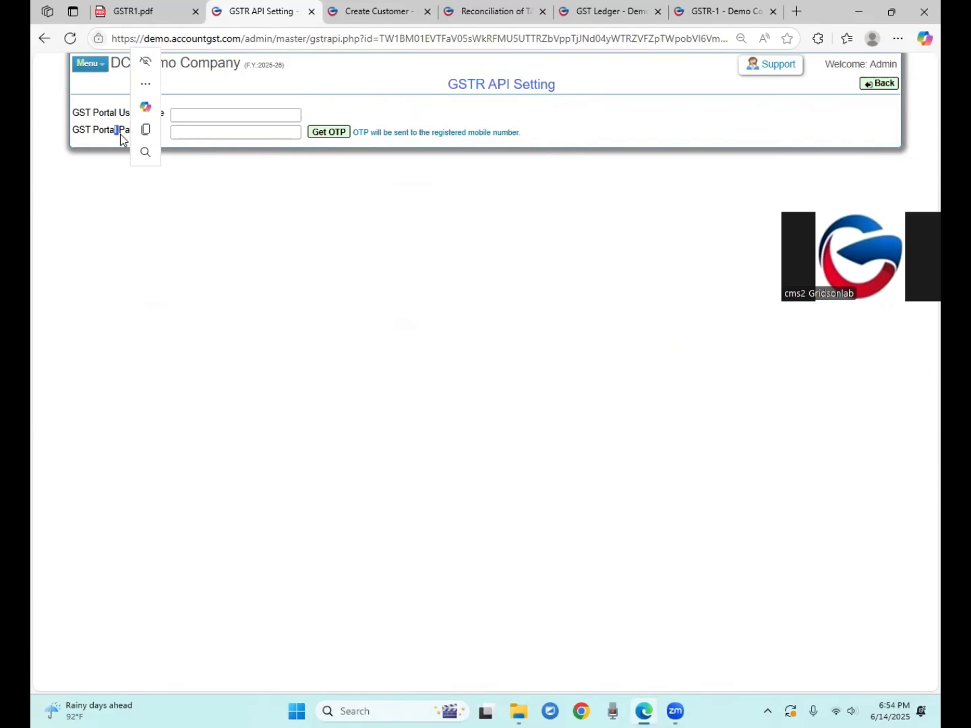
pyautogui.click(78, 116)
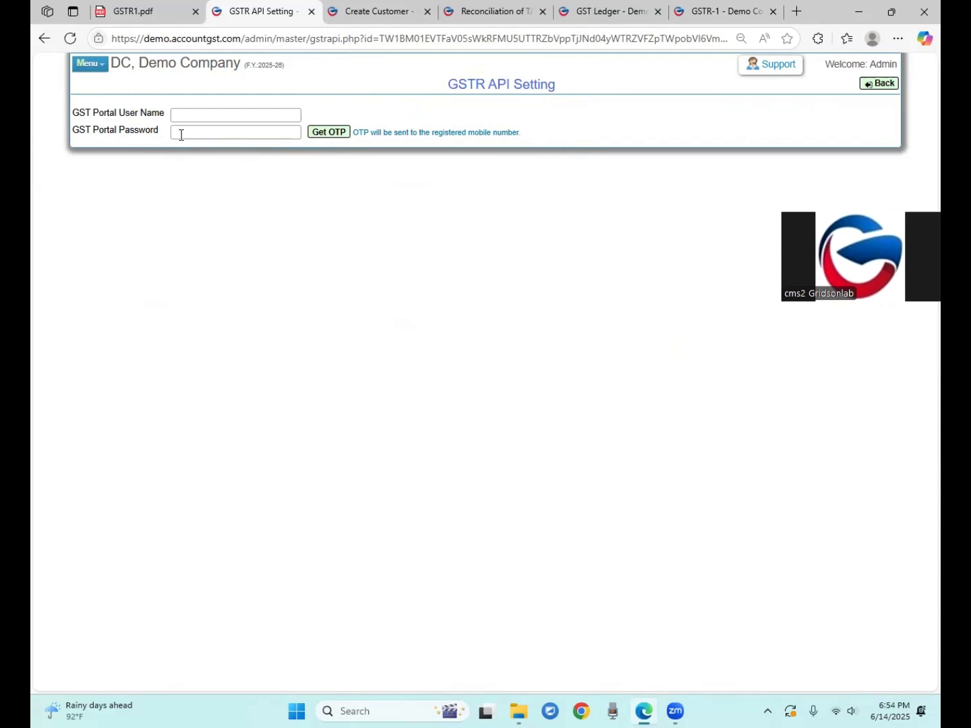
pyautogui.click(885, 87)
pyautogui.moveTo(441, 86); pyautogui.dragTo(529, 99)
pyautogui.scroll(-5, 158, 473)
pyautogui.moveTo(82, 613); pyautogui.dragTo(147, 609)
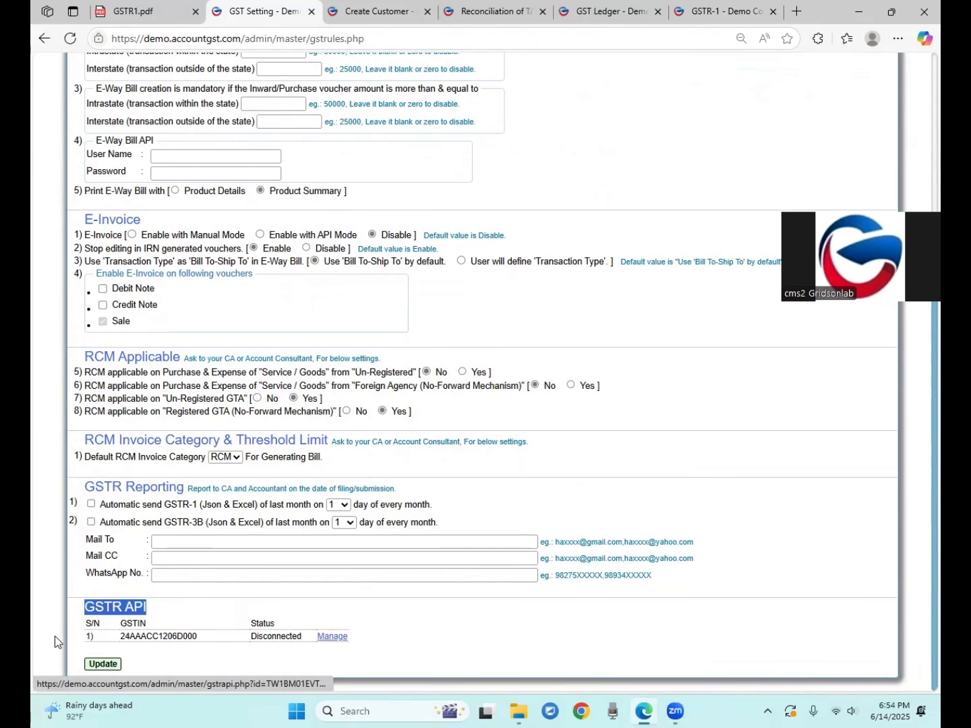
# Save the GST settings with Update and go to GSTR > GSTR-1
pyautogui.click(104, 665)
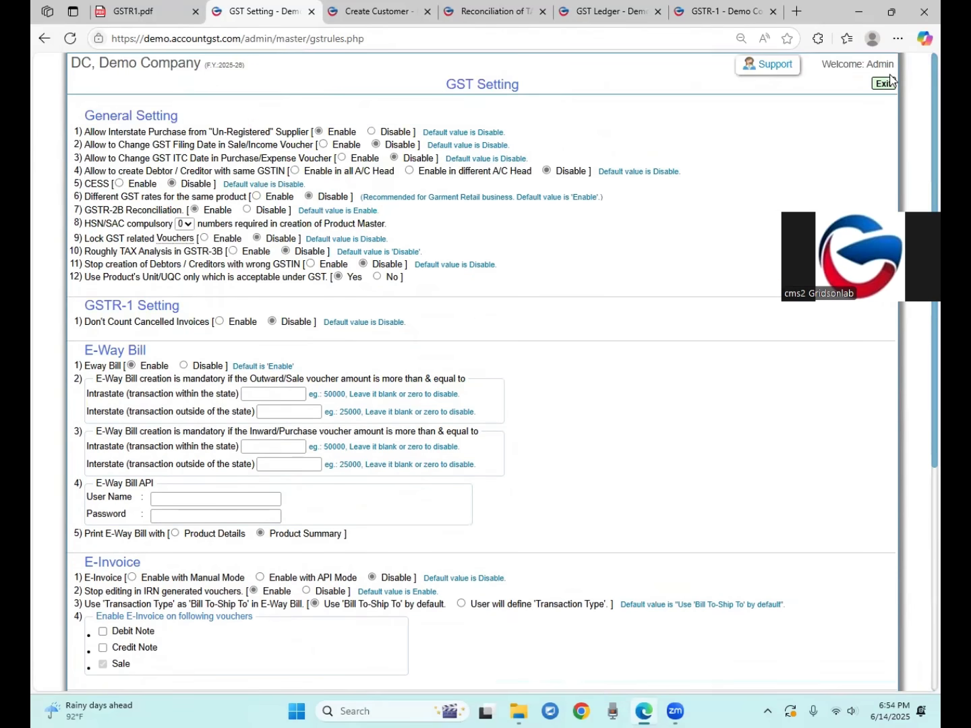
pyautogui.click(889, 82)
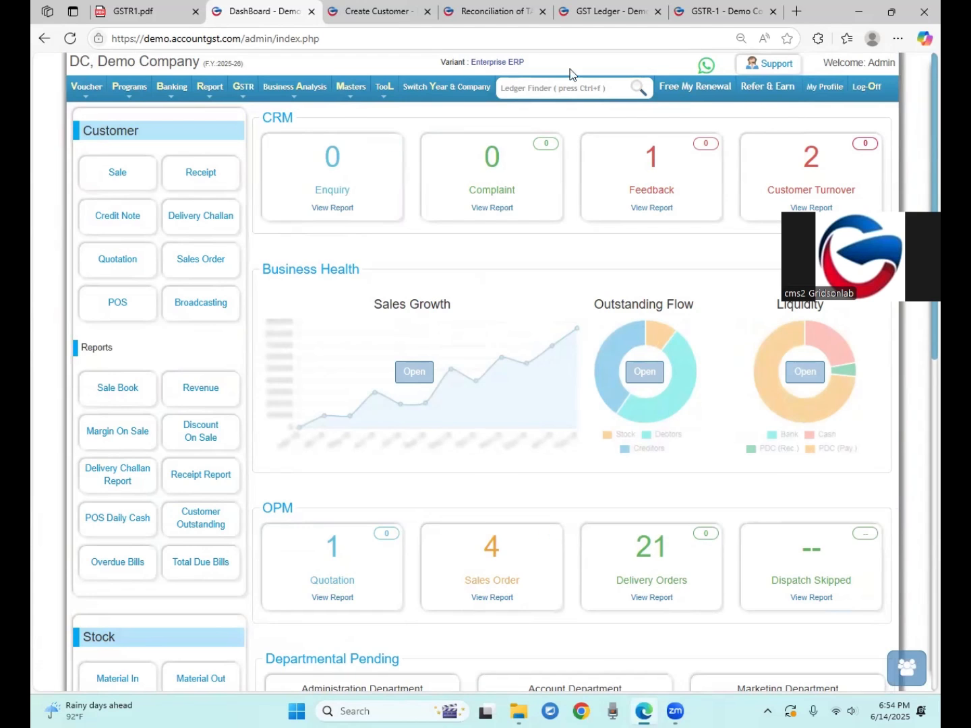
pyautogui.click(244, 92)
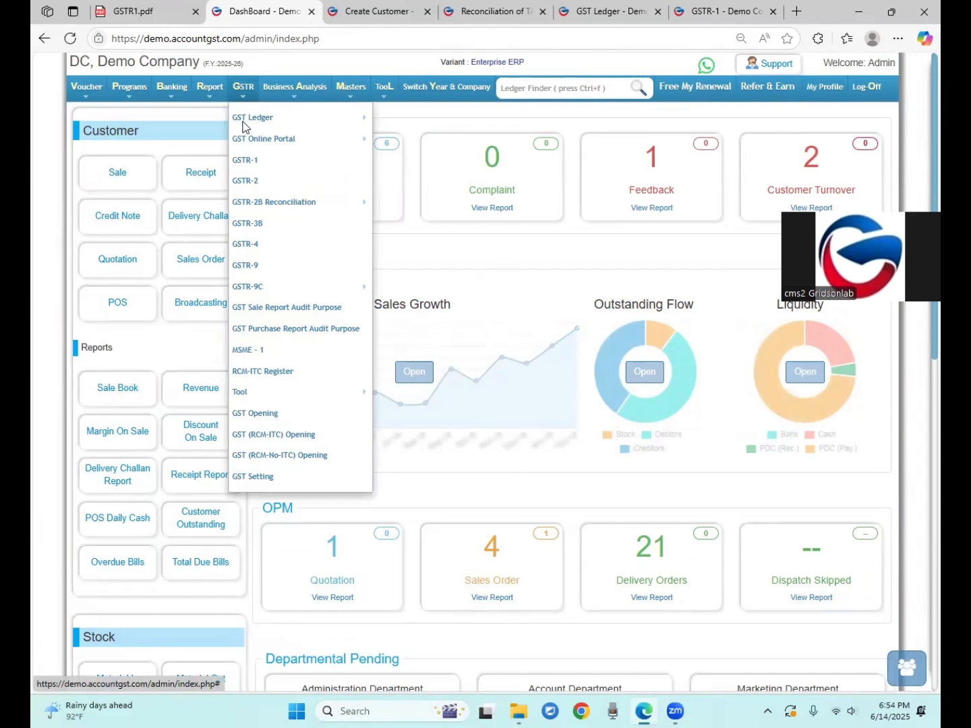
pyautogui.click(244, 165)
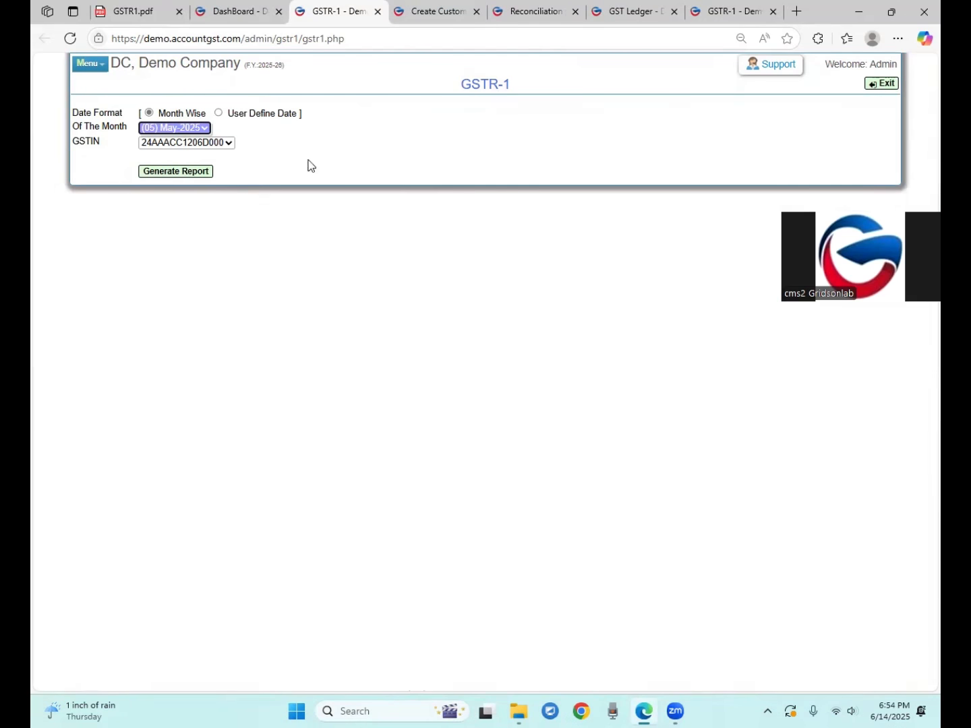
pyautogui.moveTo(472, 84); pyautogui.dragTo(504, 84)
# Keep (05) May-2025 and the company's GSTIN, then generate the GSTR-1 report
pyautogui.click(148, 135)
pyautogui.click(151, 133)
pyautogui.moveTo(81, 140); pyautogui.dragTo(143, 152)
pyautogui.click(51, 163)
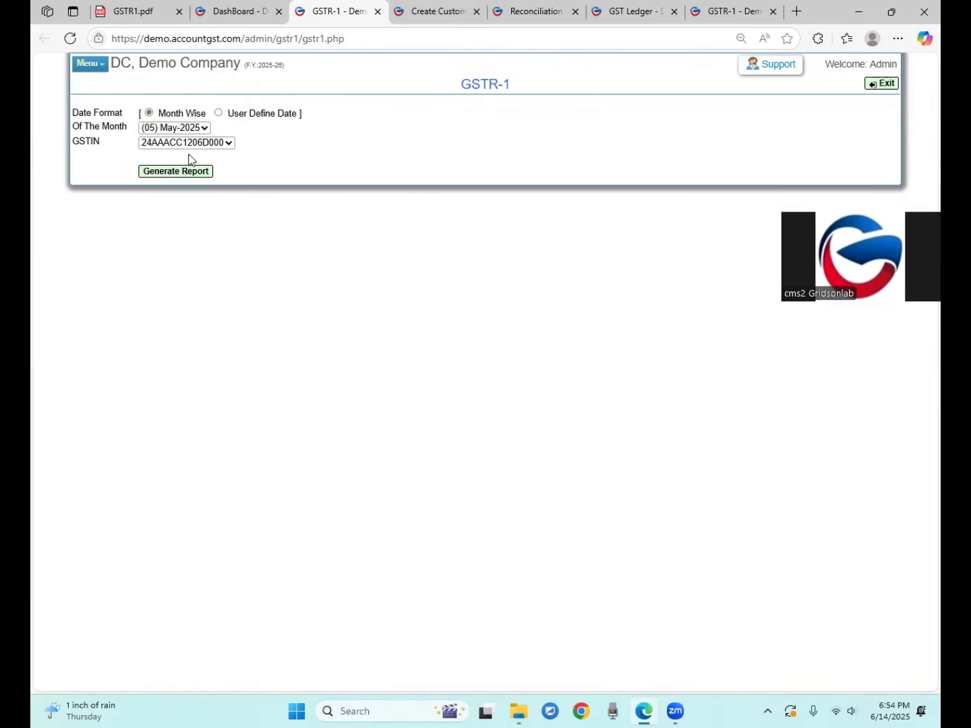
pyautogui.click(211, 143)
pyautogui.click(211, 145)
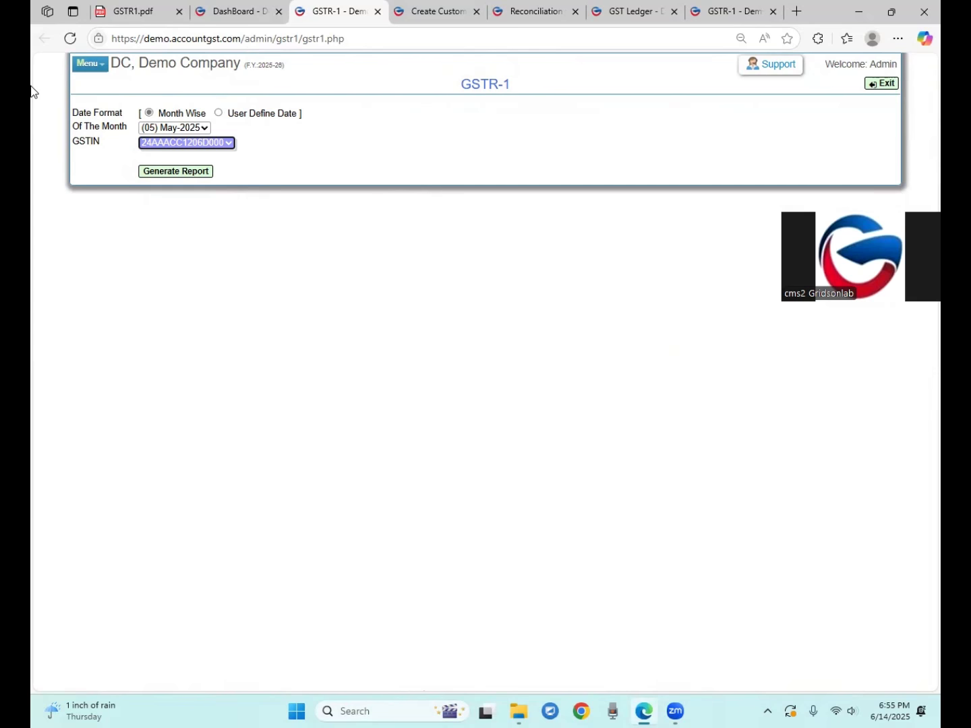
pyautogui.moveTo(79, 141); pyautogui.dragTo(94, 142)
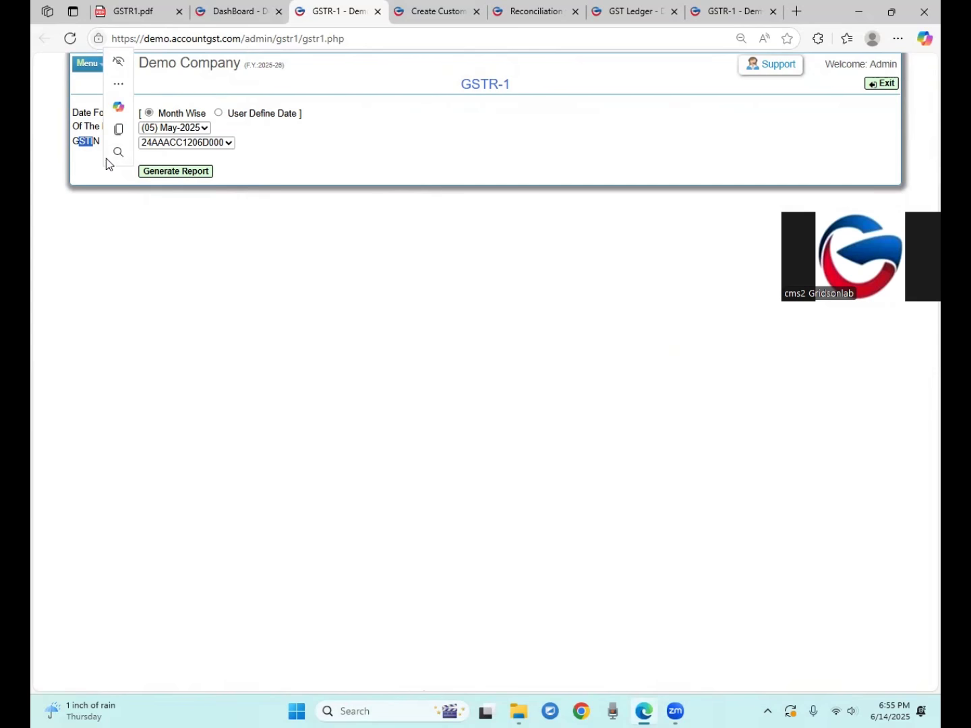
pyautogui.click(287, 192)
pyautogui.click(173, 173)
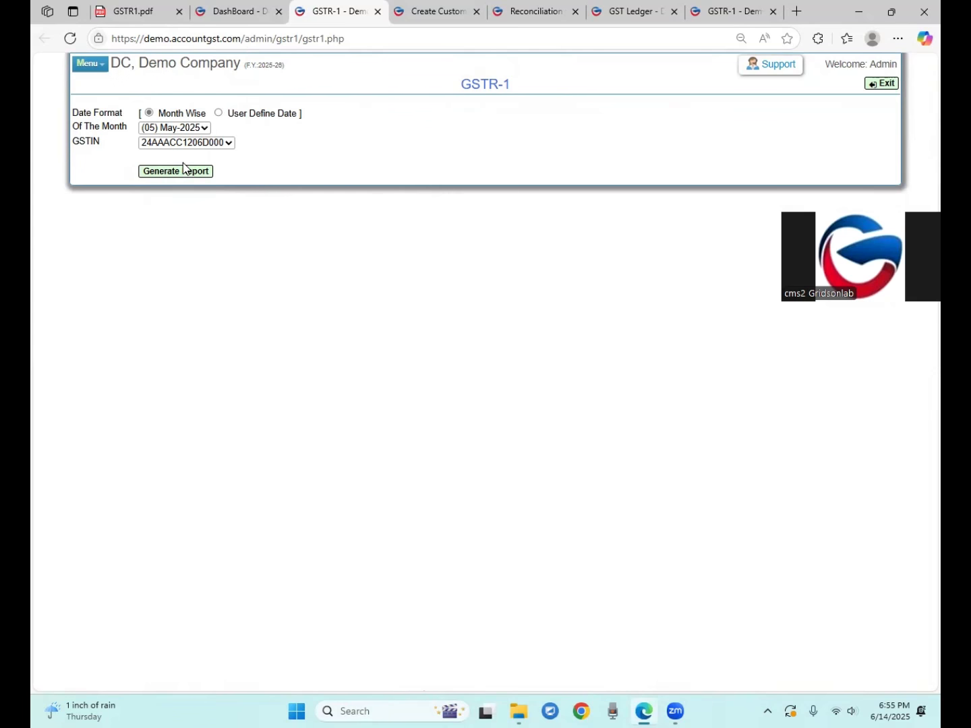
# Reselect the company's GSTIN and generate the May-2025 GSTR-1 report again
pyautogui.click(172, 144)
pyautogui.click(174, 145)
pyautogui.moveTo(78, 142); pyautogui.dragTo(87, 145)
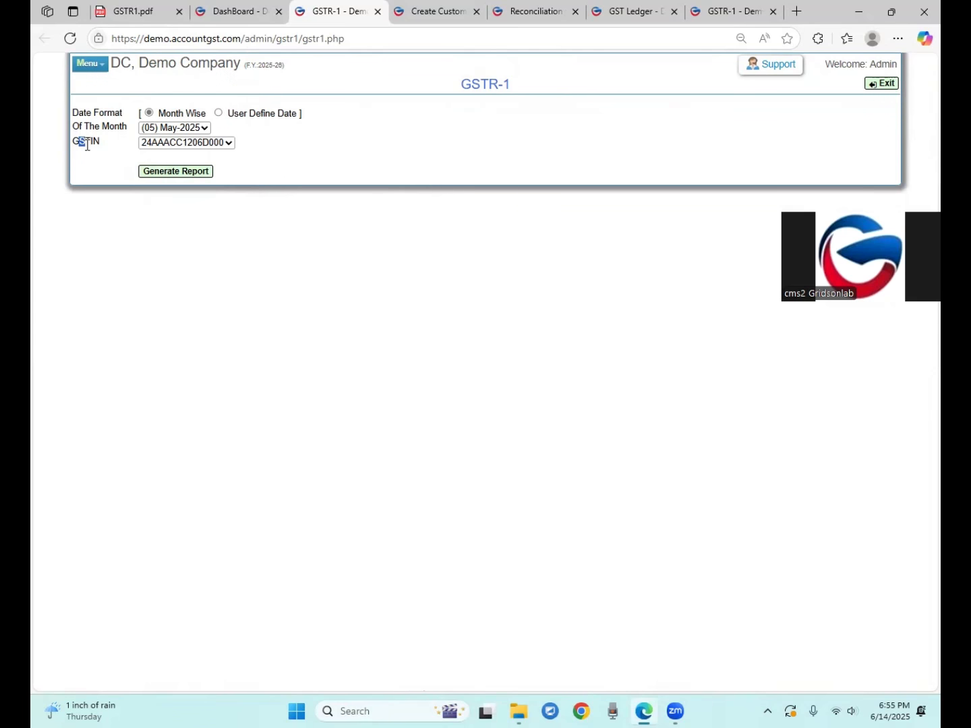
pyautogui.click(172, 173)
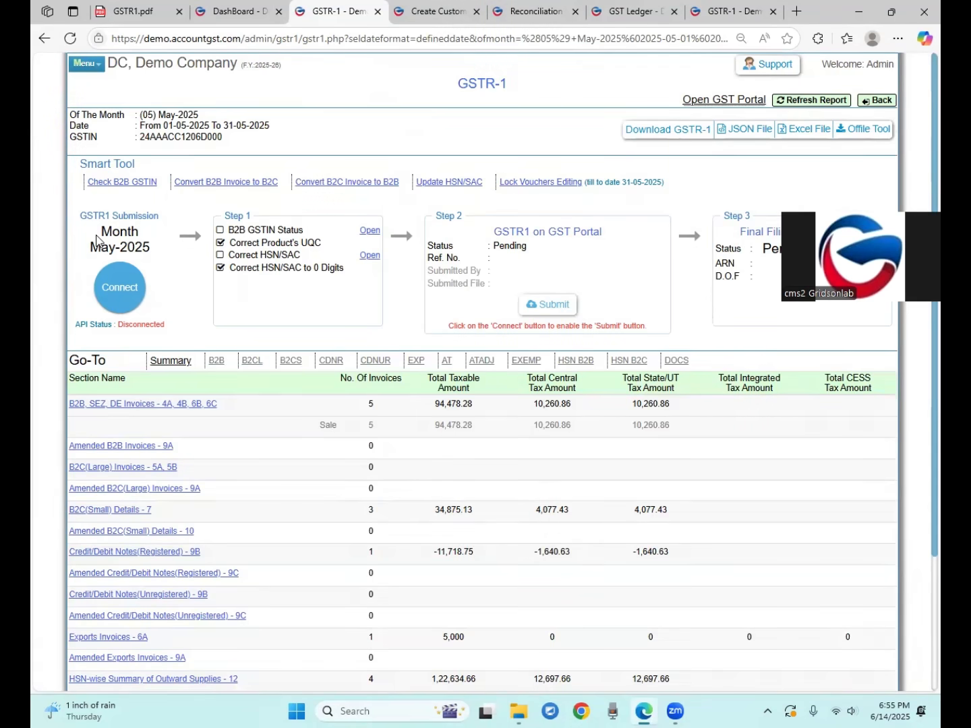
pyautogui.moveTo(80, 164); pyautogui.dragTo(133, 164)
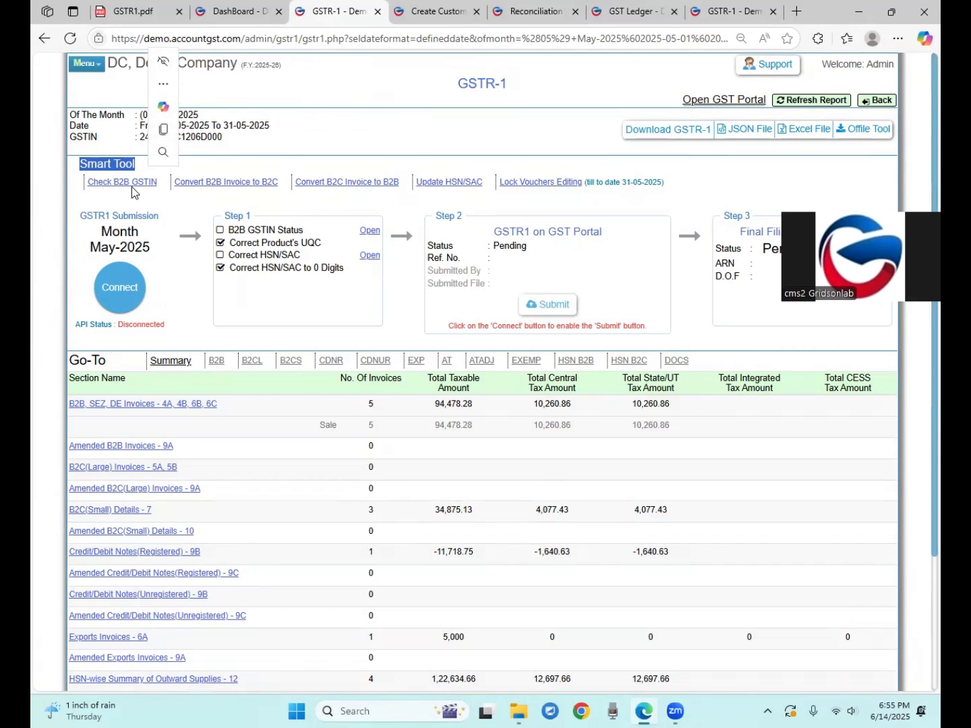
pyautogui.click(323, 132)
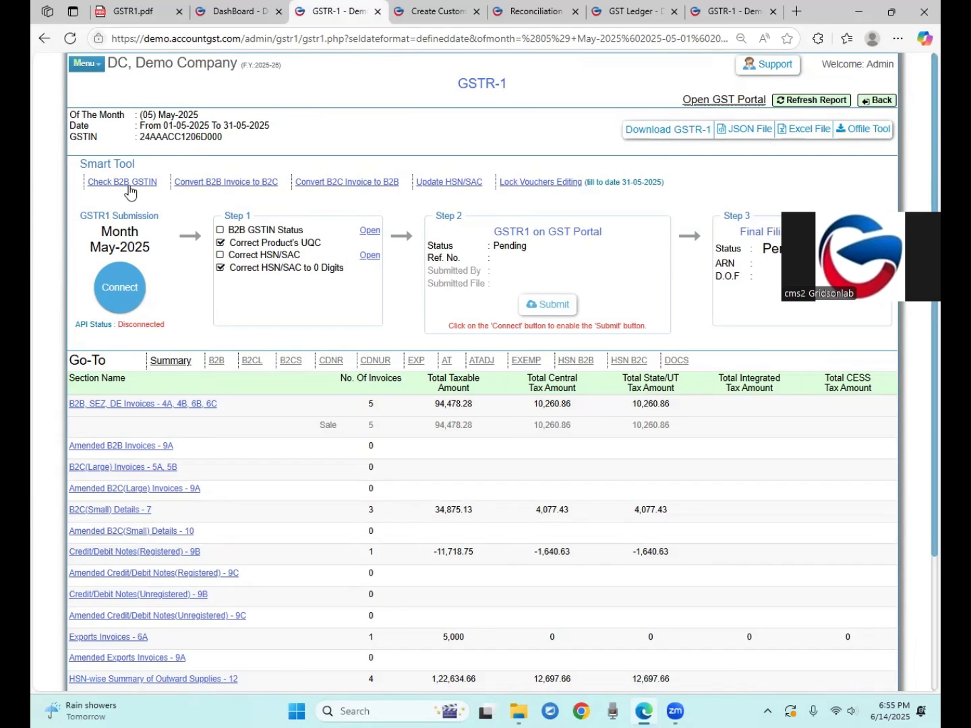
pyautogui.click(227, 11)
pyautogui.click(350, 87)
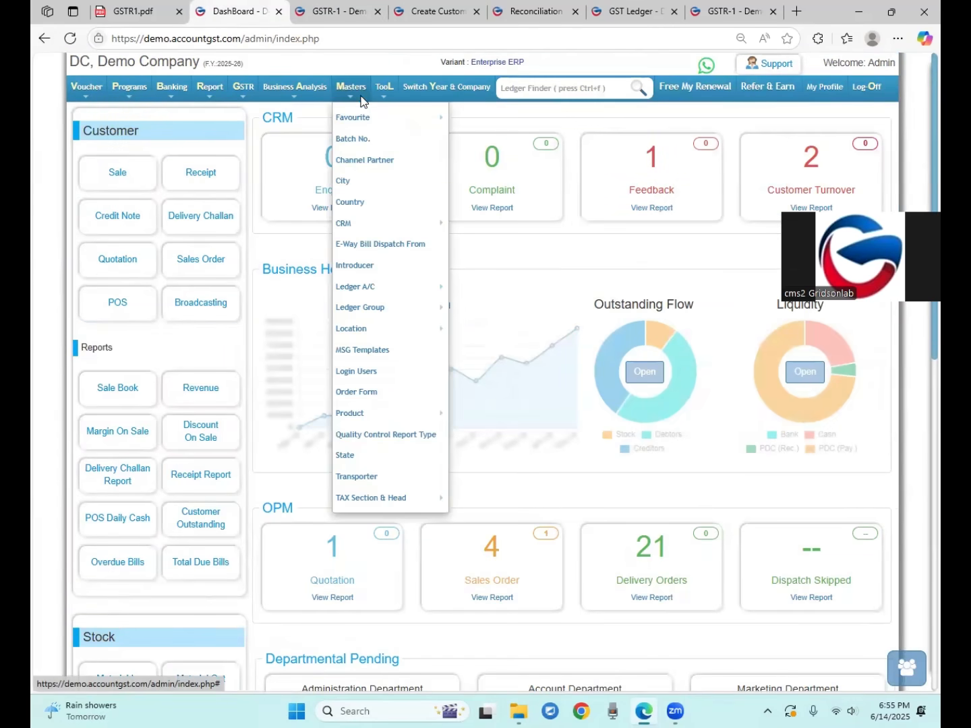
pyautogui.moveTo(353, 118)
pyautogui.click(535, 120)
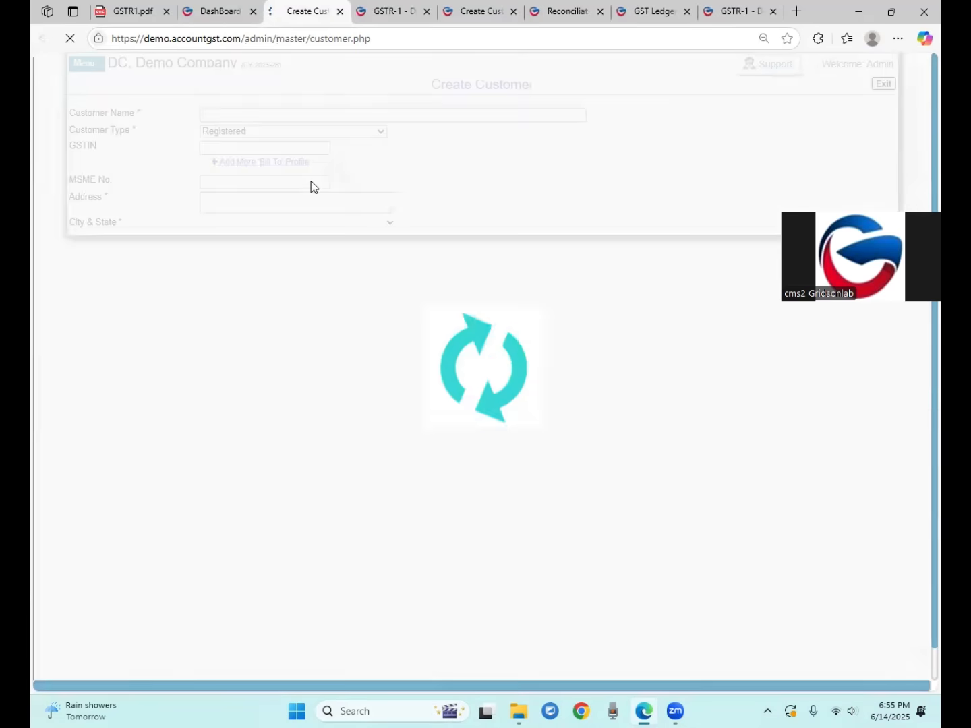
pyautogui.moveTo(77, 146); pyautogui.dragTo(92, 147)
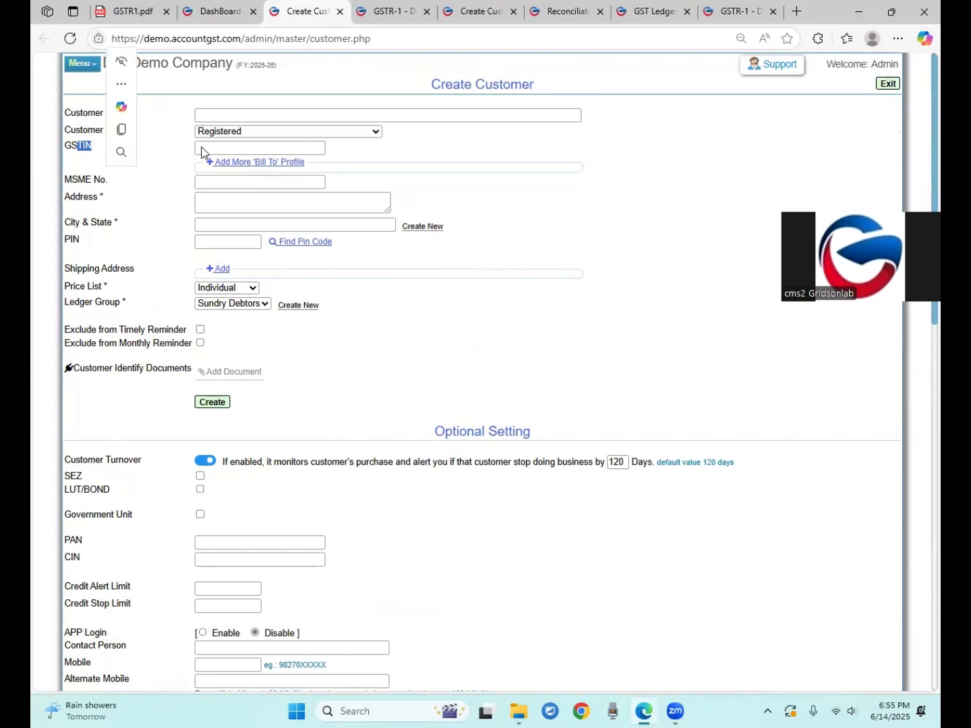
pyautogui.click(463, 153)
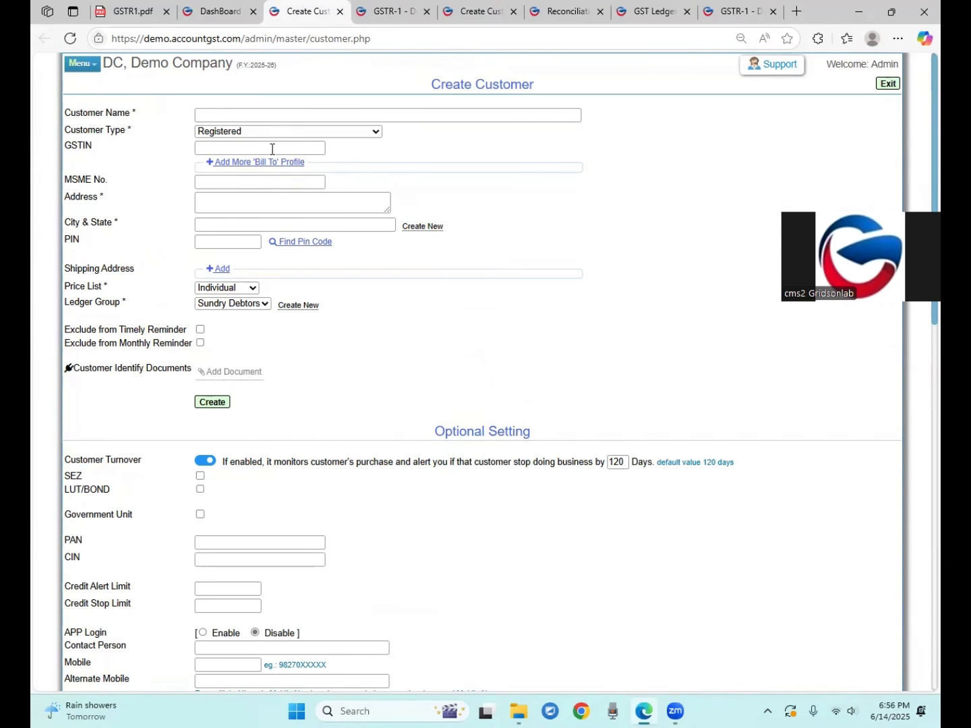
pyautogui.click(339, 12)
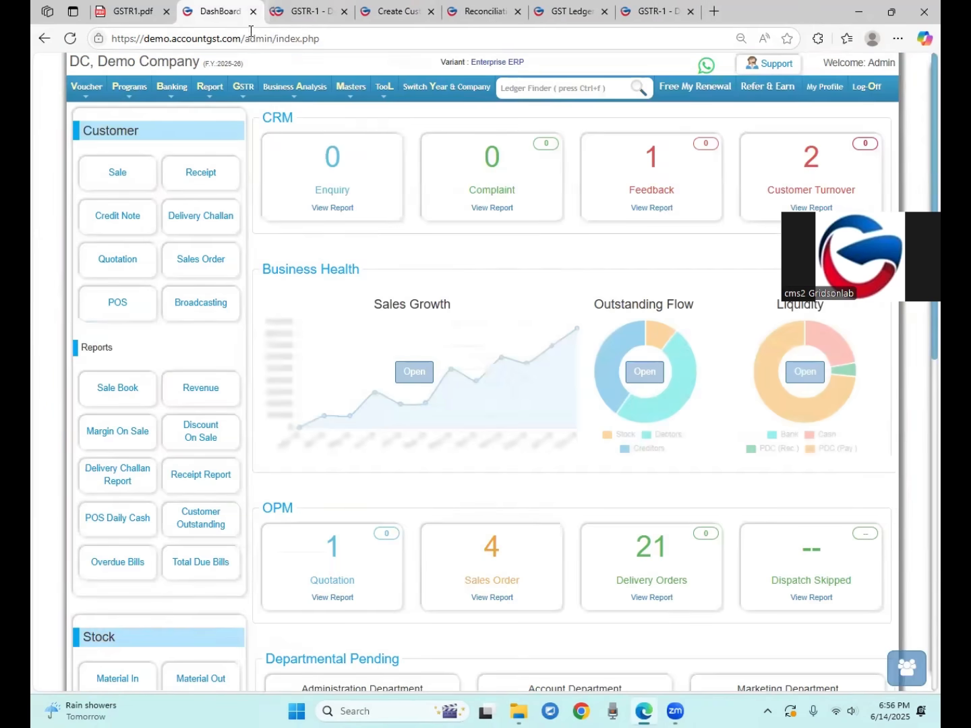
pyautogui.click(300, 12)
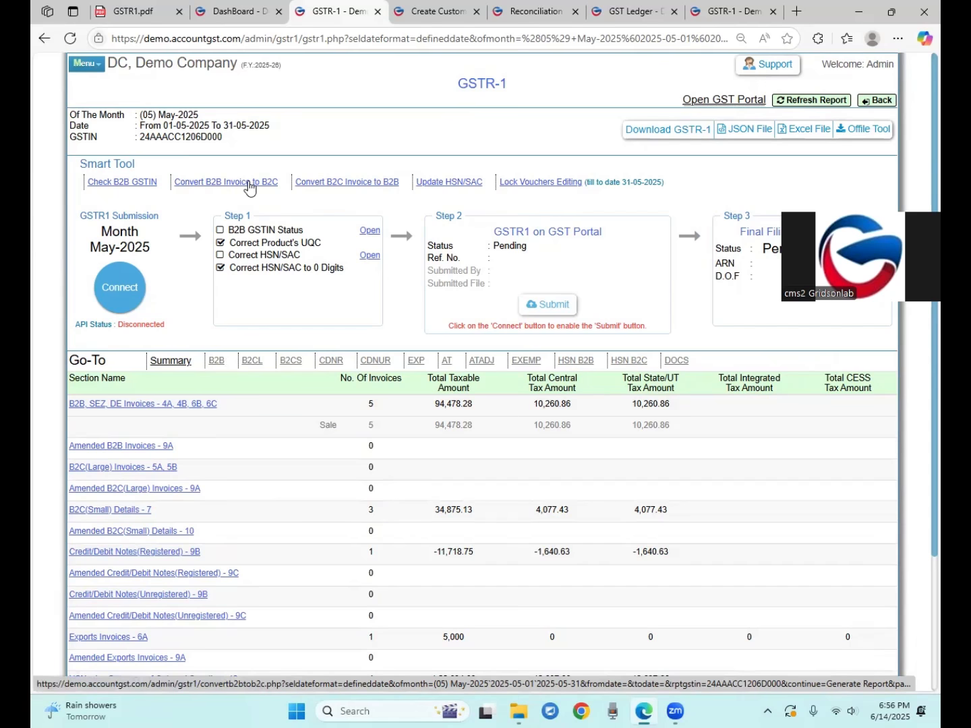
# In Convert B2B Invoice to B2C, mark the first customer's invoices as unregistered
pyautogui.click(240, 183)
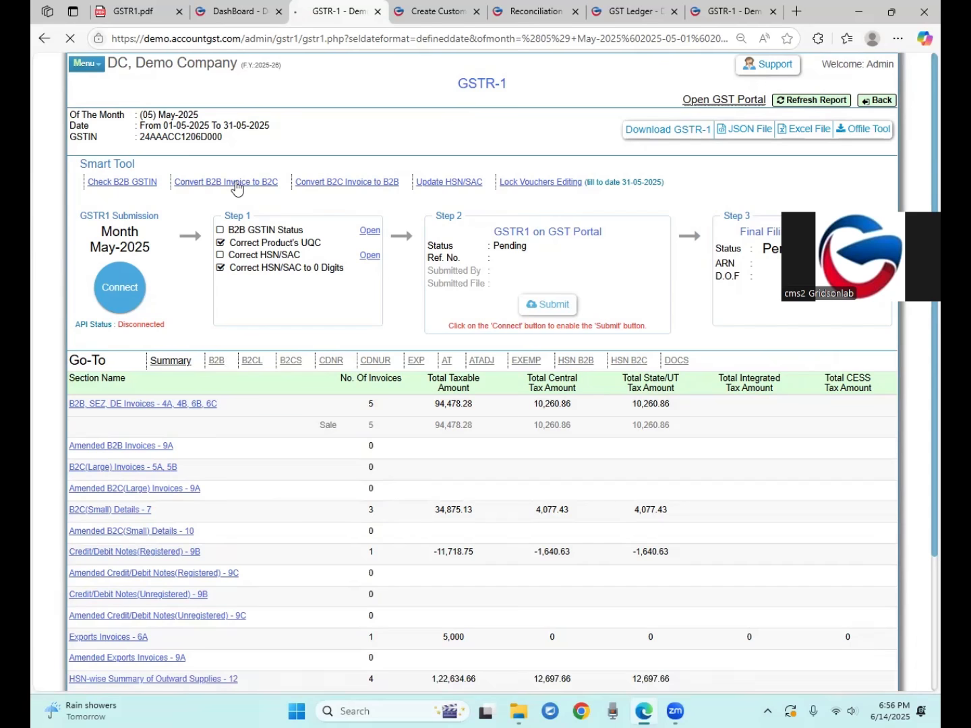
pyautogui.moveTo(205, 313); pyautogui.dragTo(273, 312)
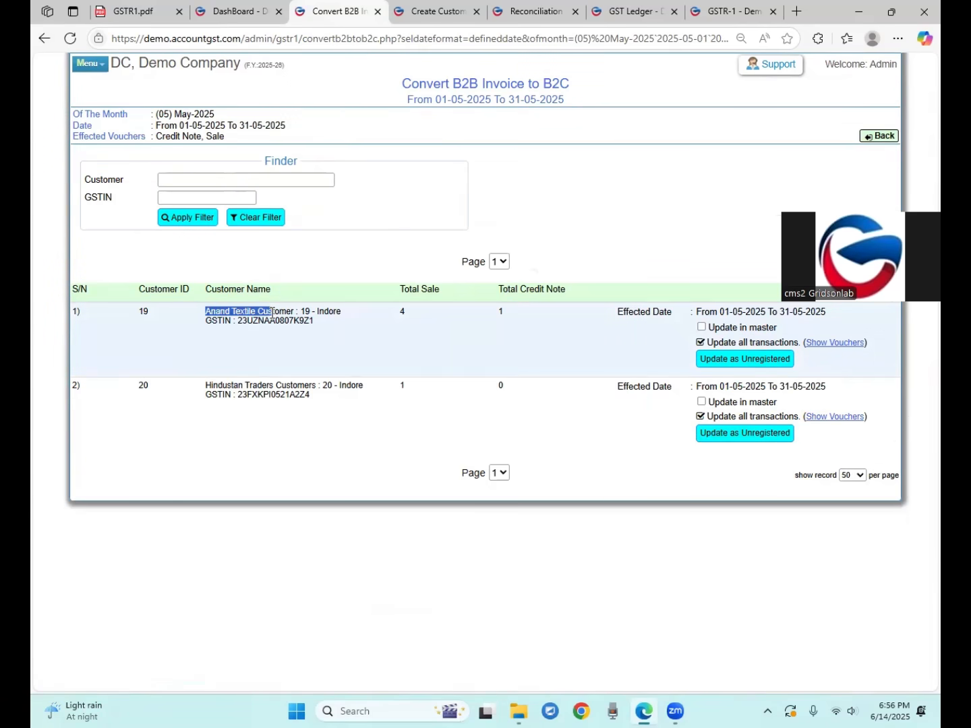
pyautogui.moveTo(211, 386); pyautogui.dragTo(297, 387)
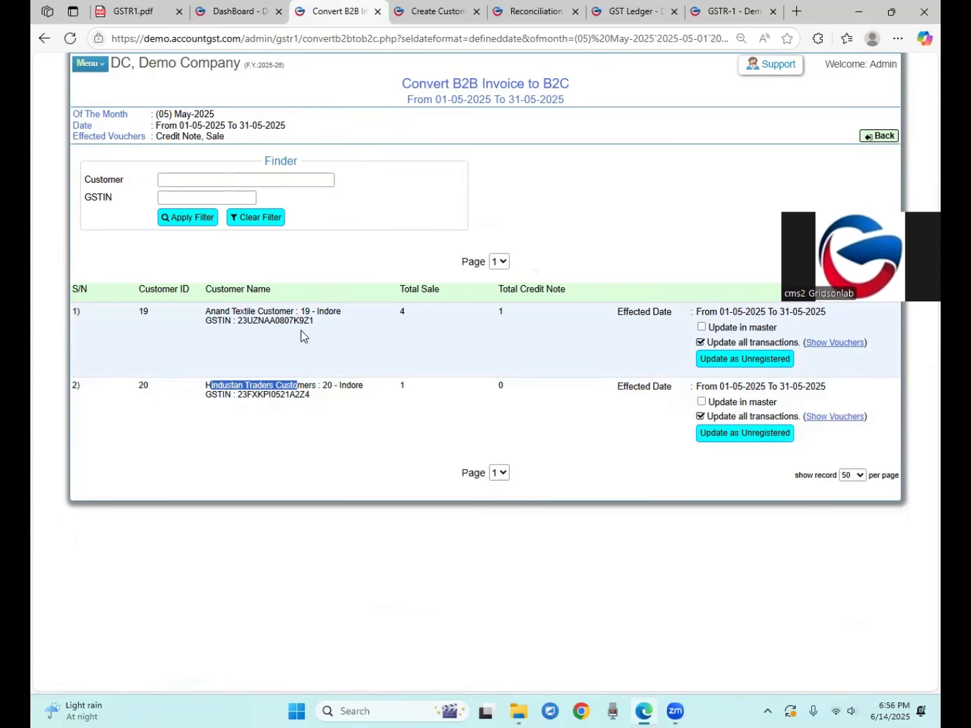
pyautogui.click(296, 319)
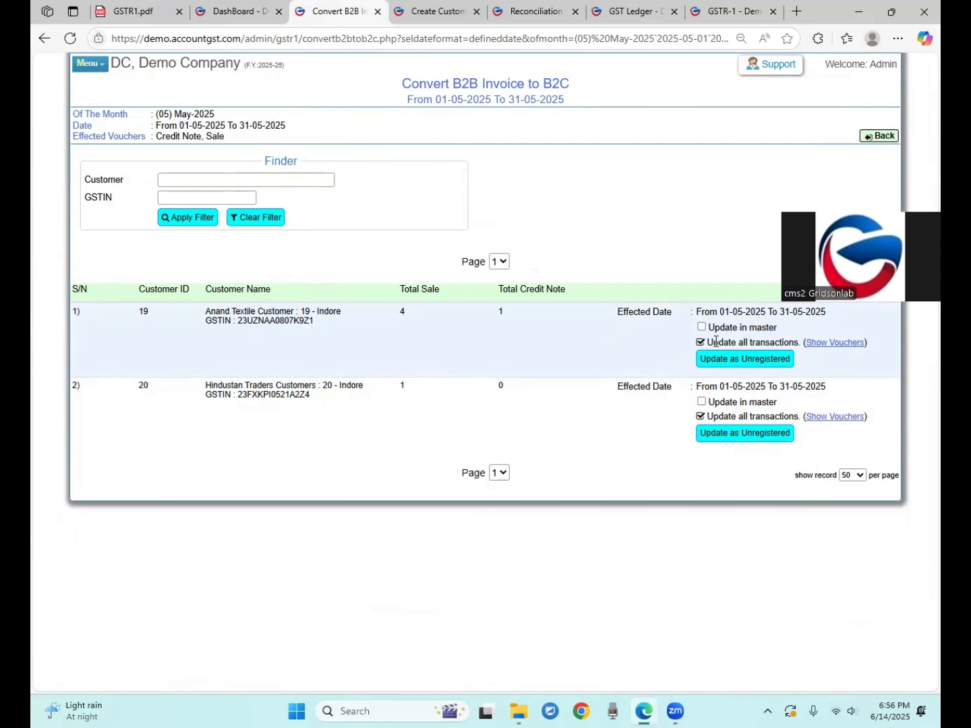
pyautogui.click(728, 364)
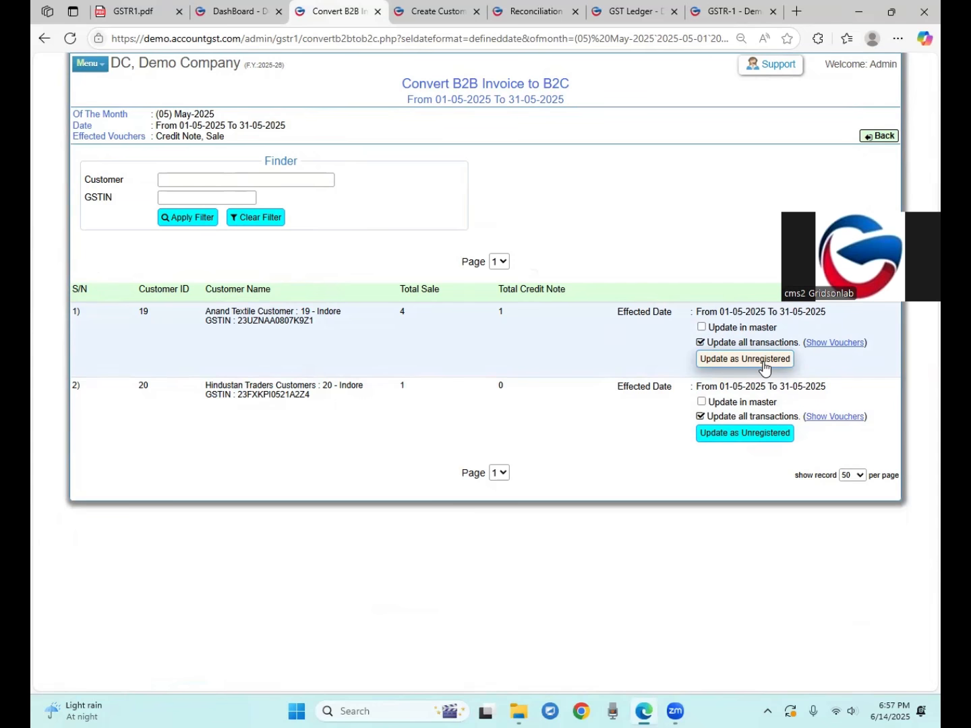
pyautogui.moveTo(728, 343); pyautogui.dragTo(788, 343)
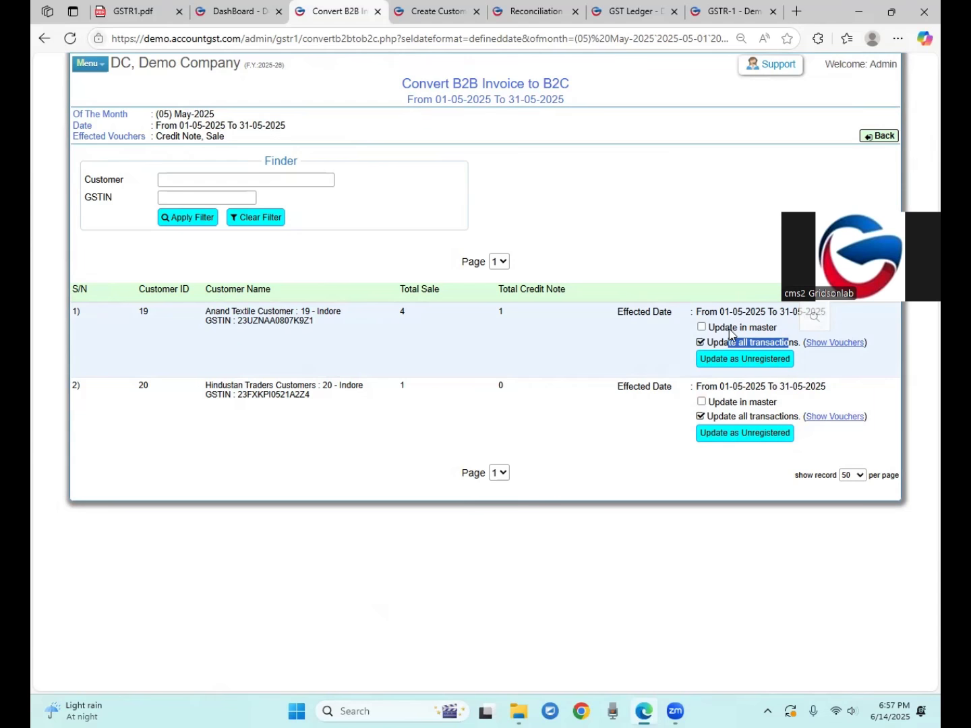
# Tick and then untick Update in master for the first customer
pyautogui.click(701, 328)
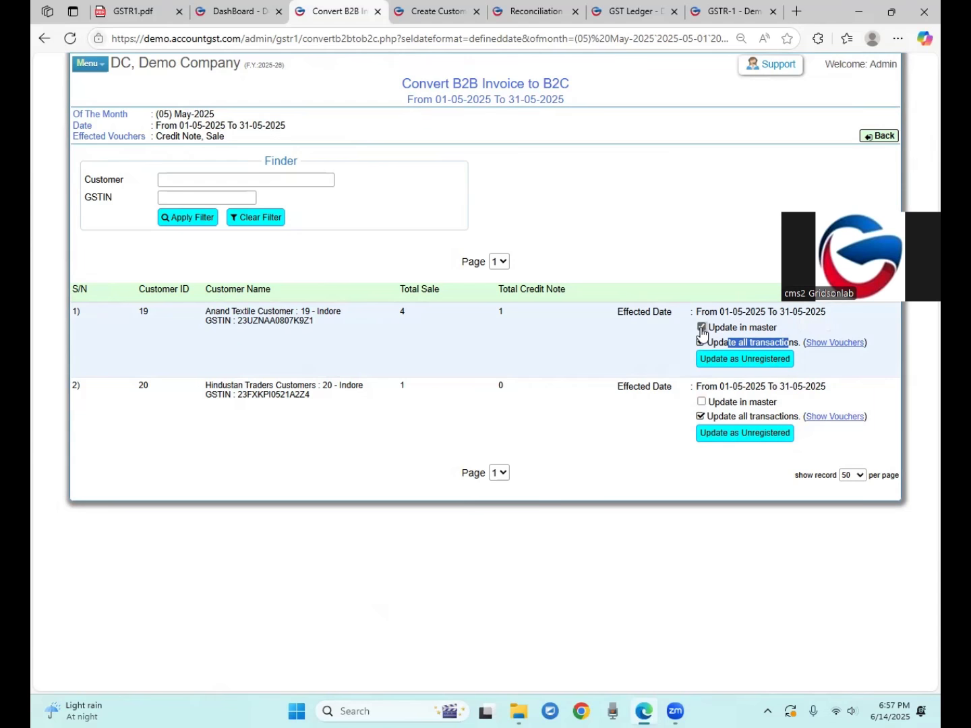
pyautogui.moveTo(231, 314); pyautogui.dragTo(241, 314)
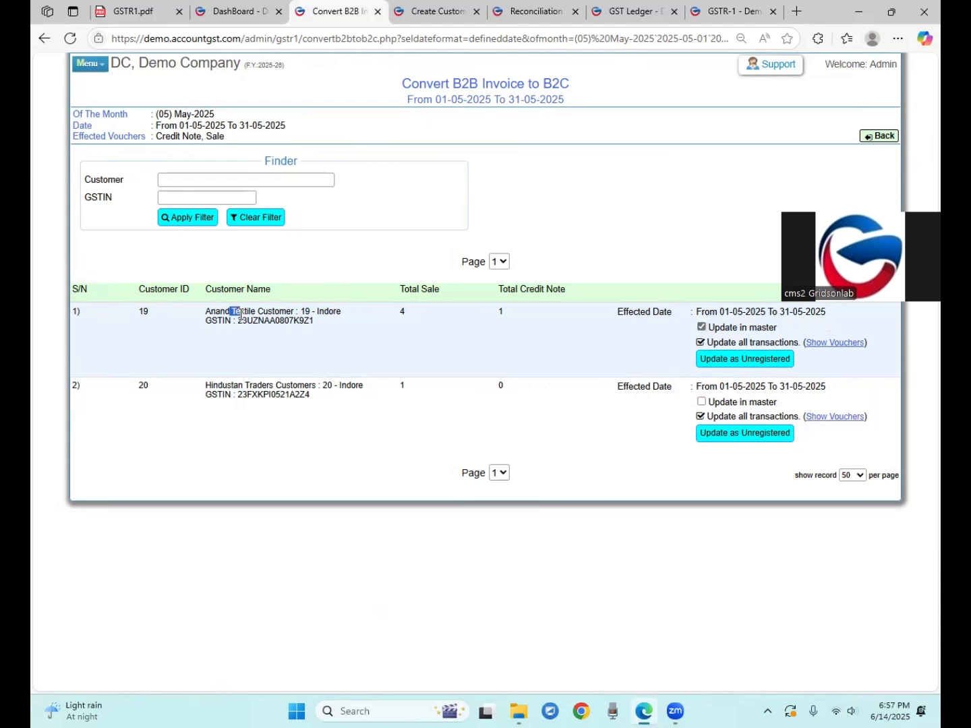
pyautogui.click(702, 328)
pyautogui.click(267, 317)
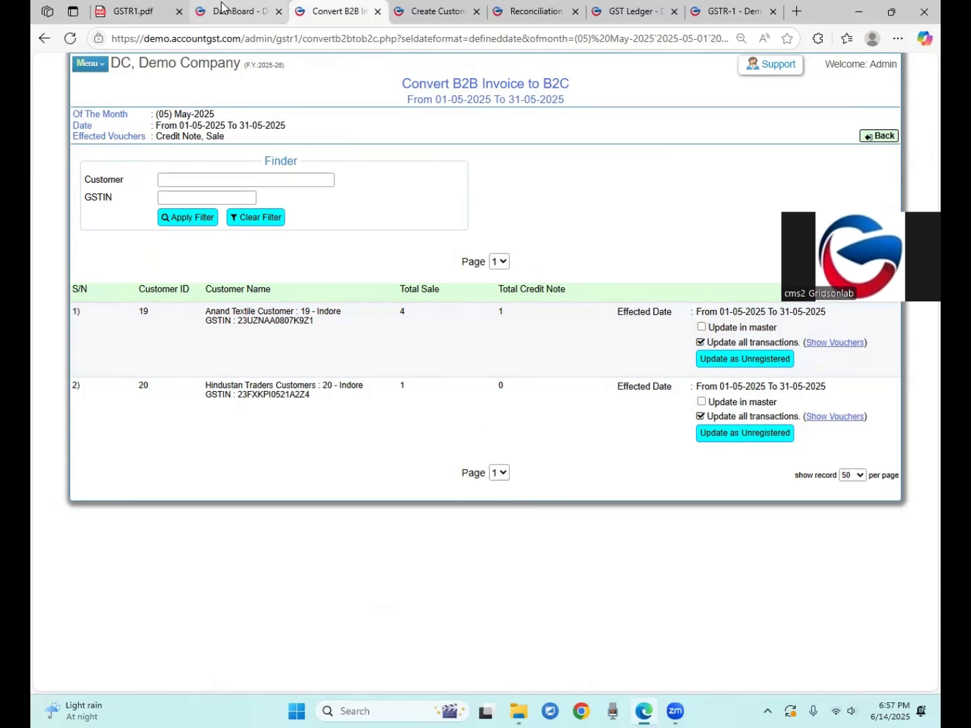
# Go back to the May-2025 GSTR-1 report
pyautogui.click(264, 10)
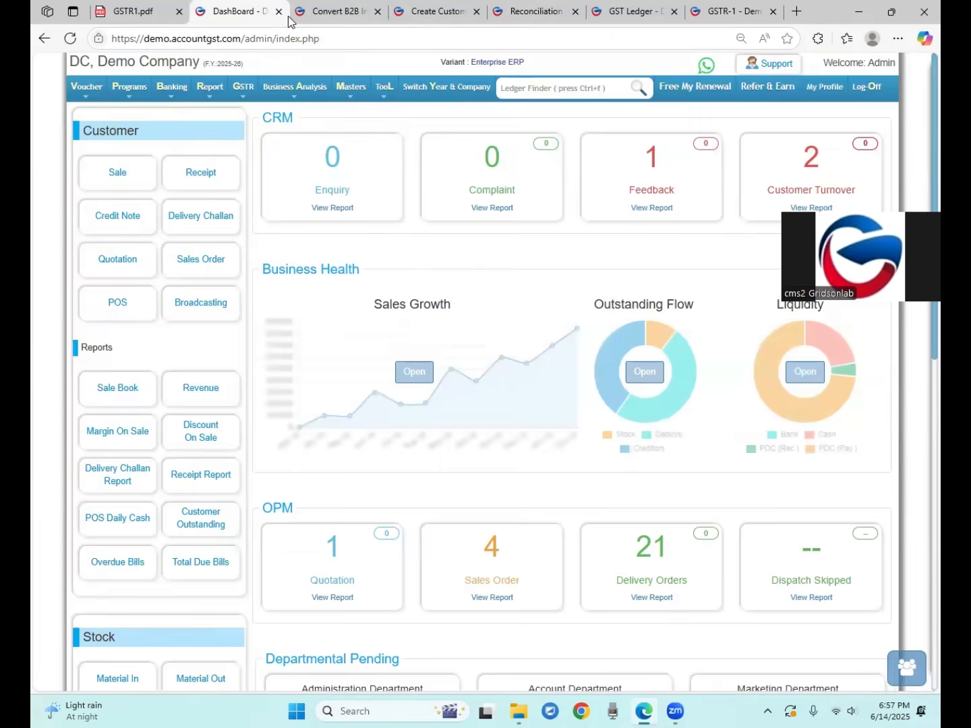
pyautogui.click(312, 14)
pyautogui.click(43, 38)
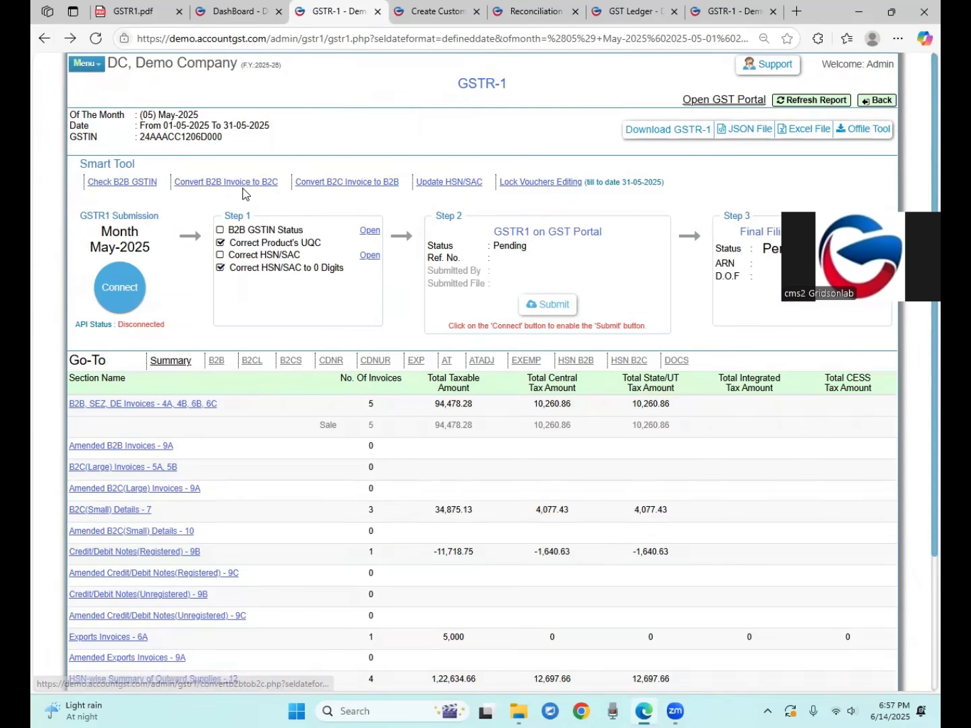
pyautogui.click(355, 190)
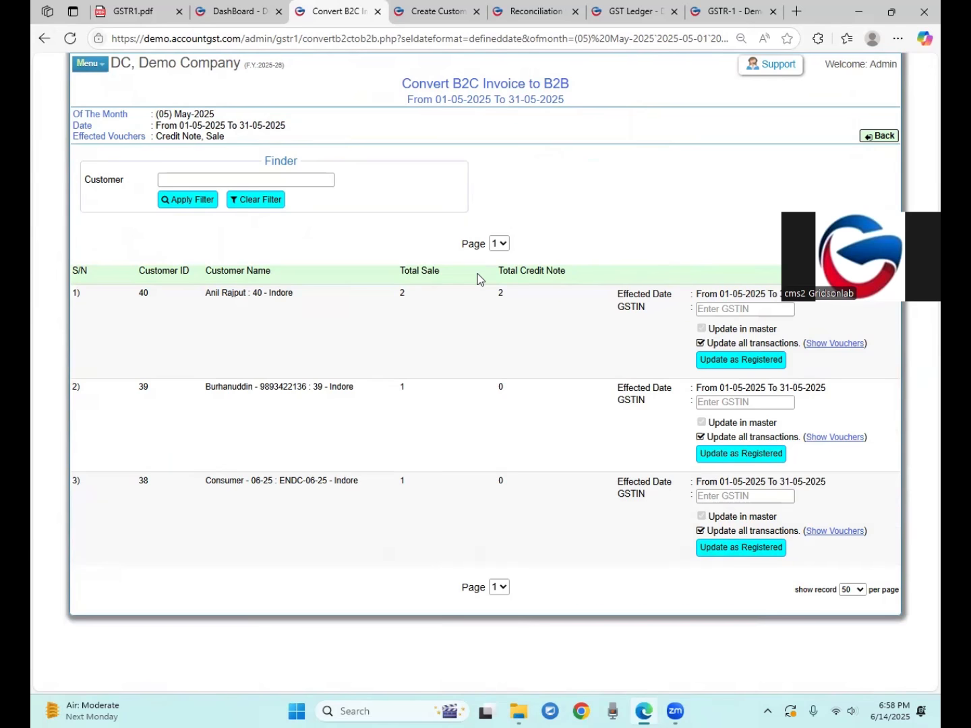
pyautogui.moveTo(215, 292); pyautogui.dragTo(245, 293)
pyautogui.moveTo(205, 387); pyautogui.dragTo(234, 387)
pyautogui.moveTo(207, 481); pyautogui.dragTo(242, 481)
pyautogui.moveTo(735, 345); pyautogui.dragTo(752, 344)
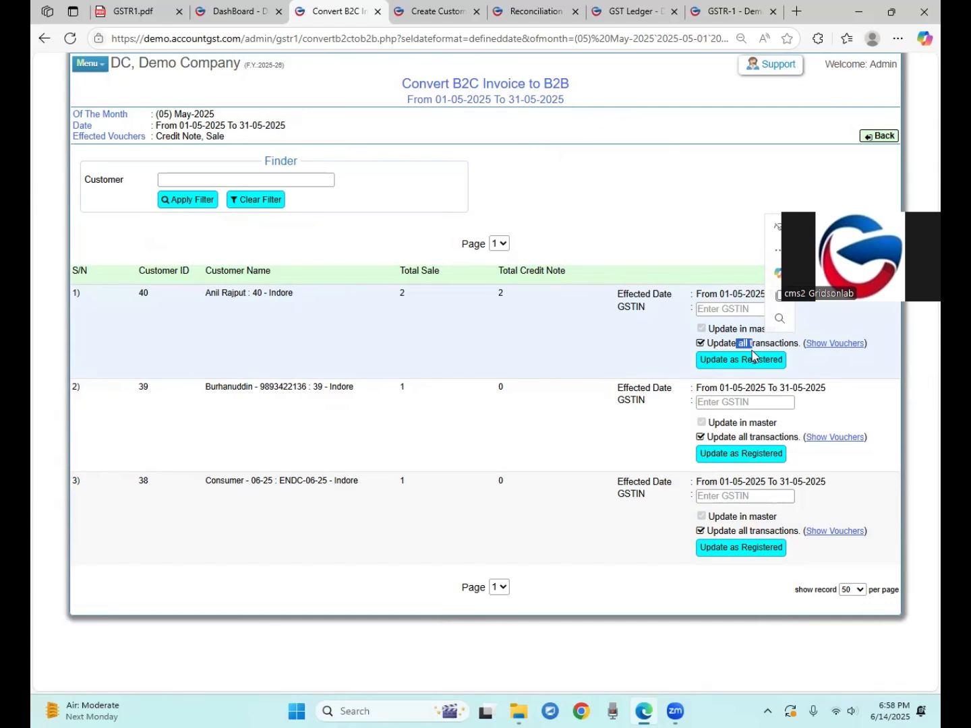
pyautogui.click(827, 367)
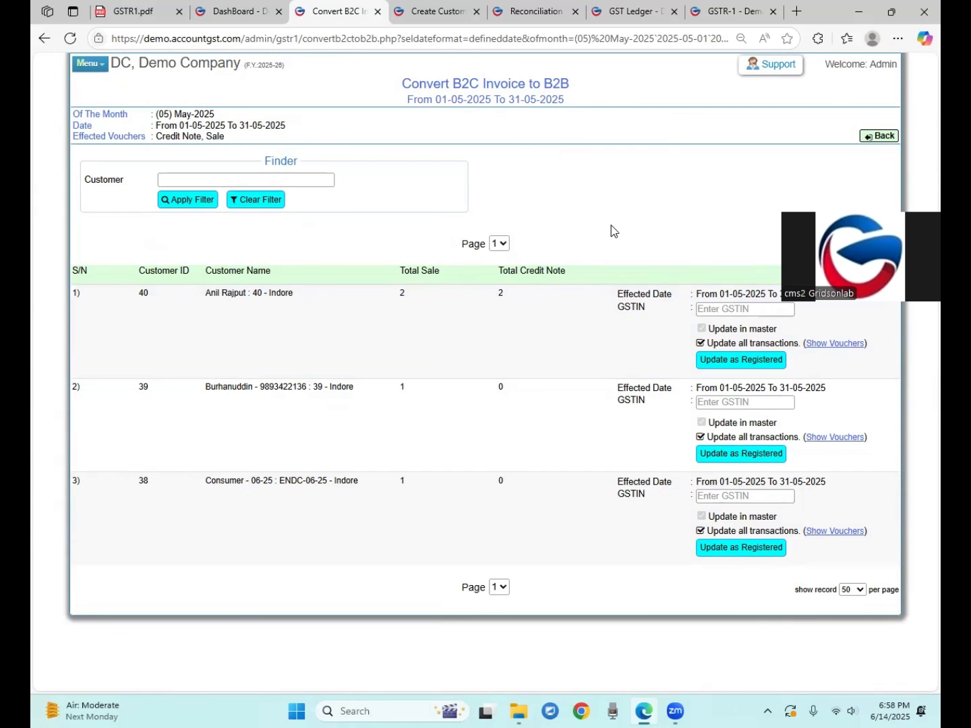
pyautogui.click(44, 38)
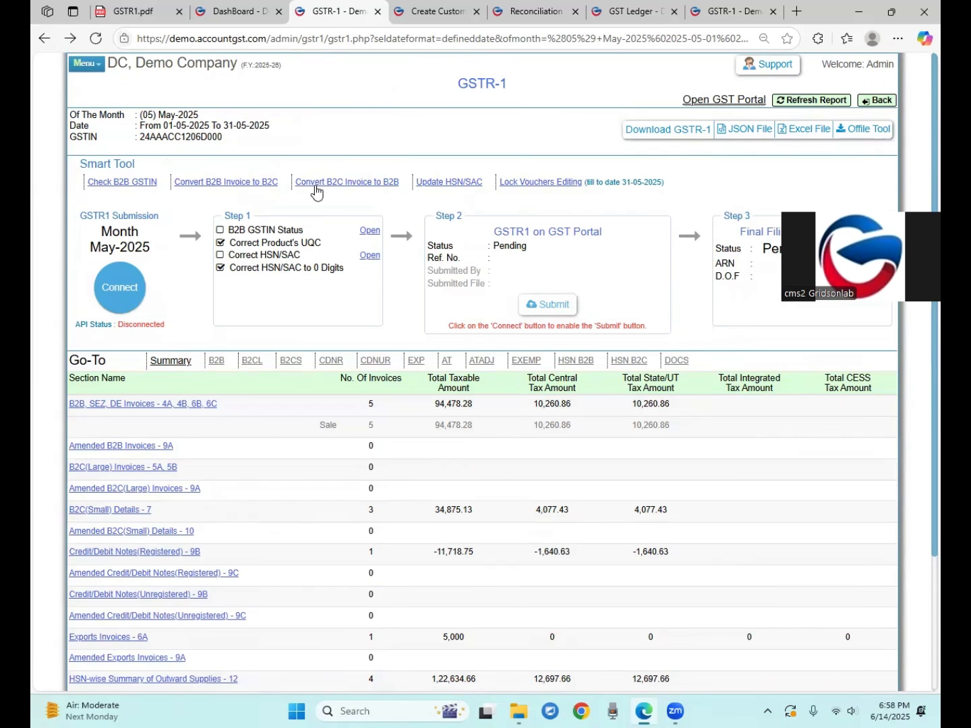
pyautogui.click(449, 185)
pyautogui.scroll(-2, 563, 324)
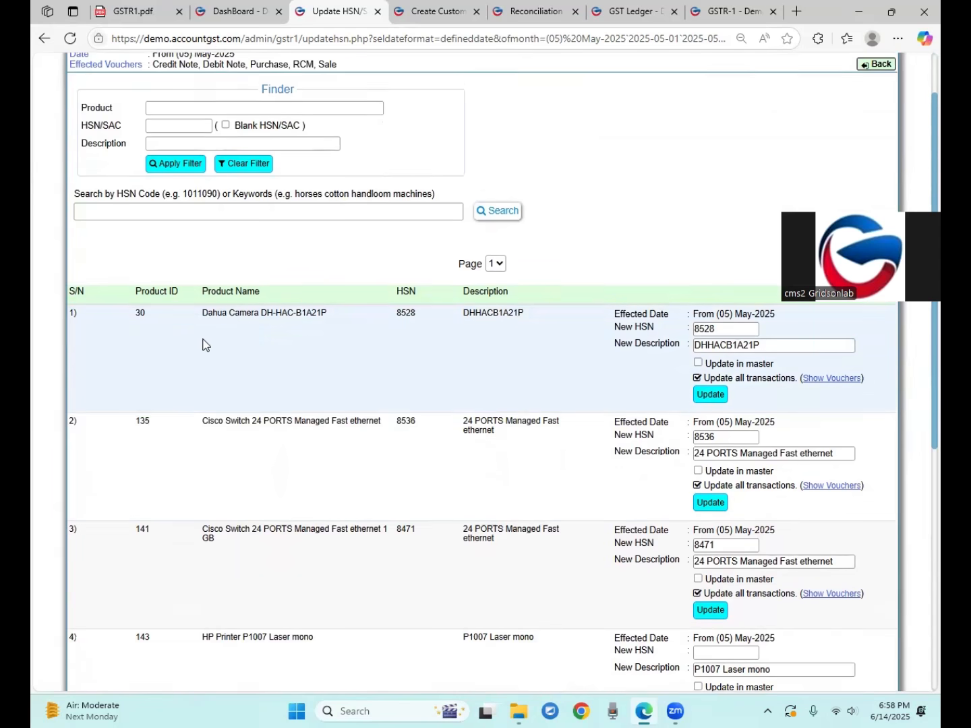
pyautogui.scroll(-2, 202, 341)
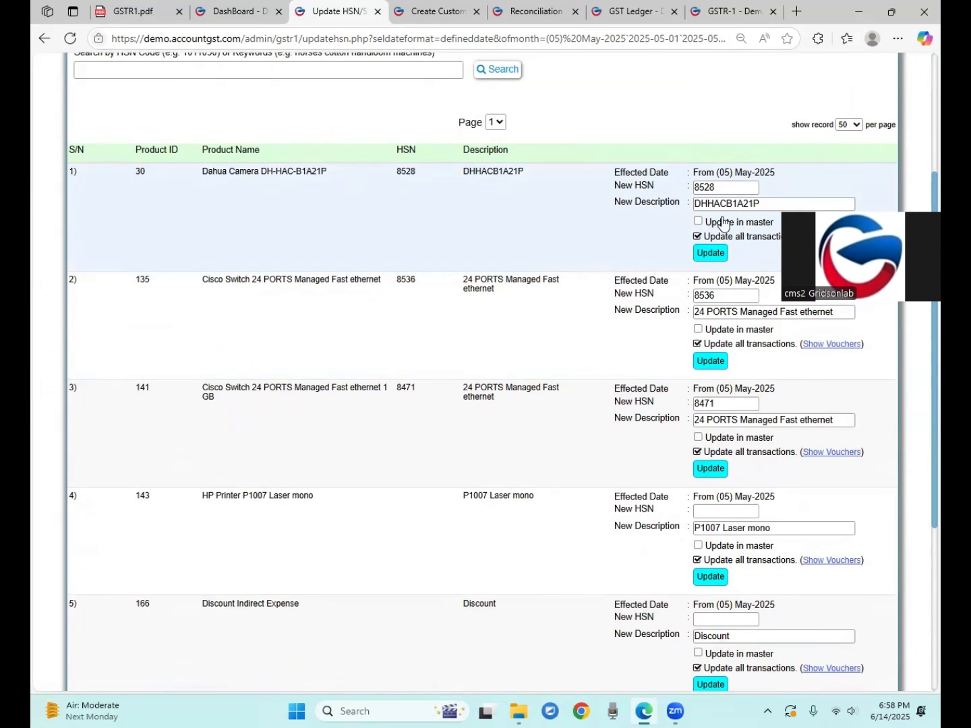
pyautogui.click(700, 223)
pyautogui.click(698, 221)
pyautogui.moveTo(720, 189); pyautogui.dragTo(693, 192)
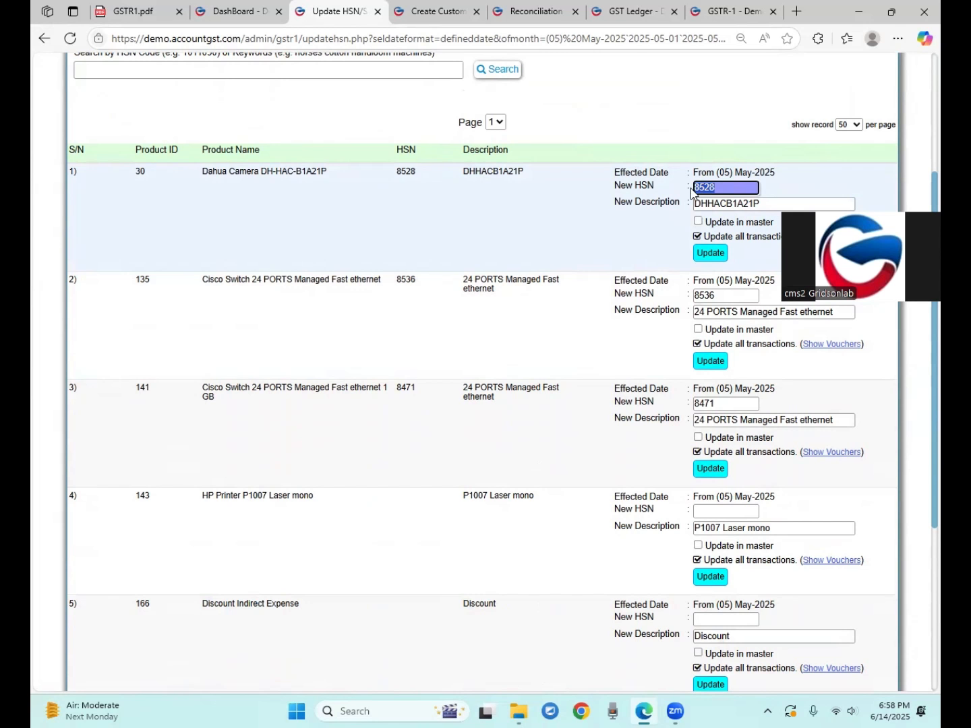
pyautogui.moveTo(740, 236); pyautogui.dragTo(752, 236)
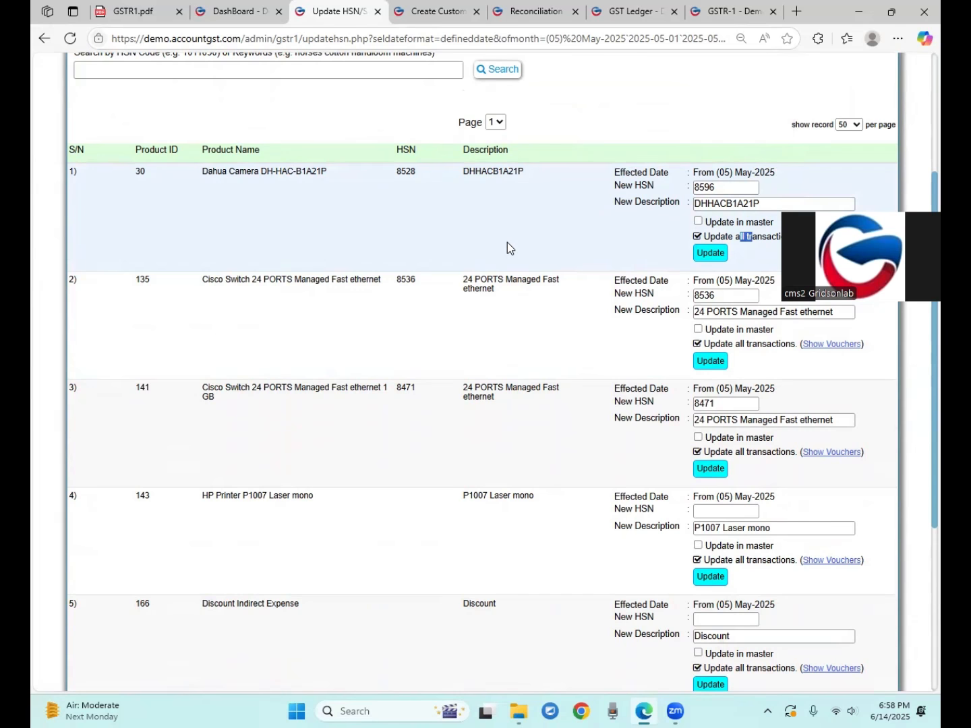
pyautogui.moveTo(207, 178); pyautogui.dragTo(275, 185)
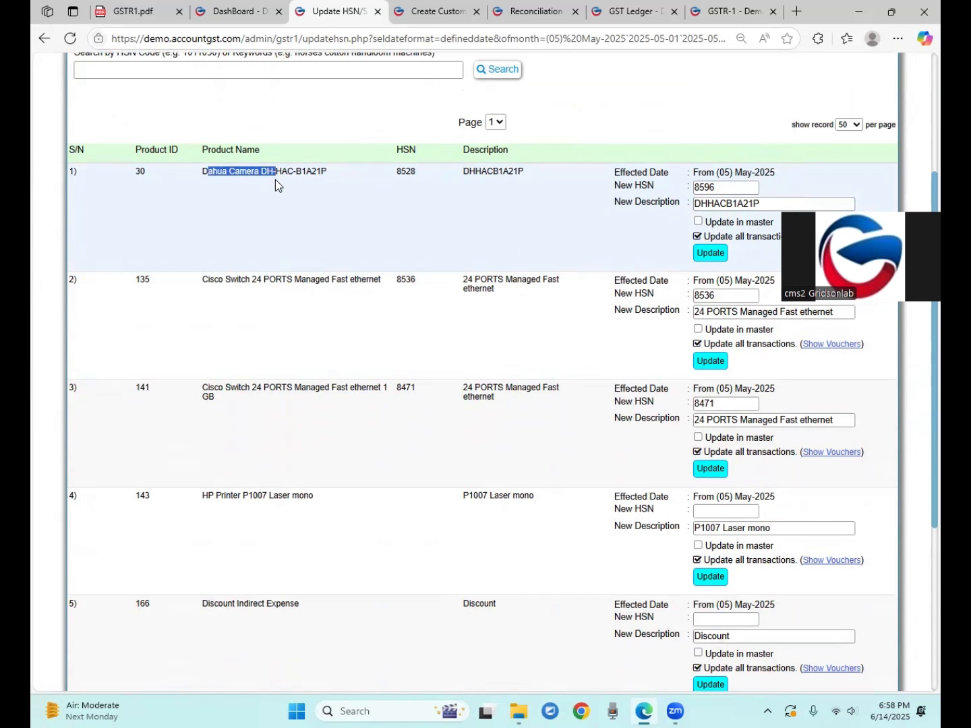
pyautogui.doubleClick(721, 192)
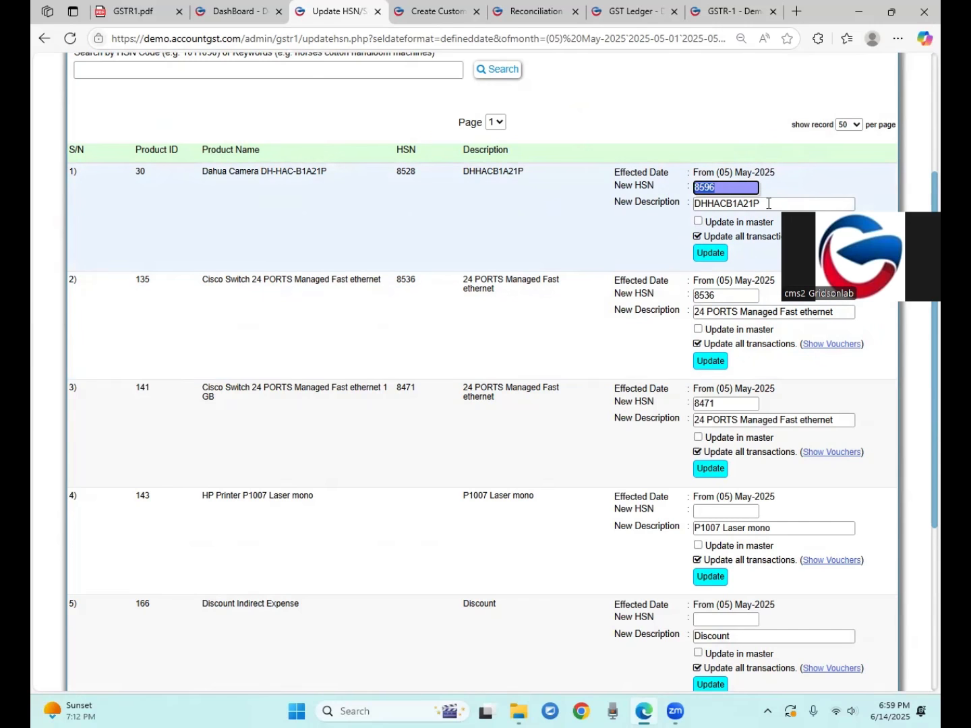
pyautogui.doubleClick(746, 201)
pyautogui.click(707, 199)
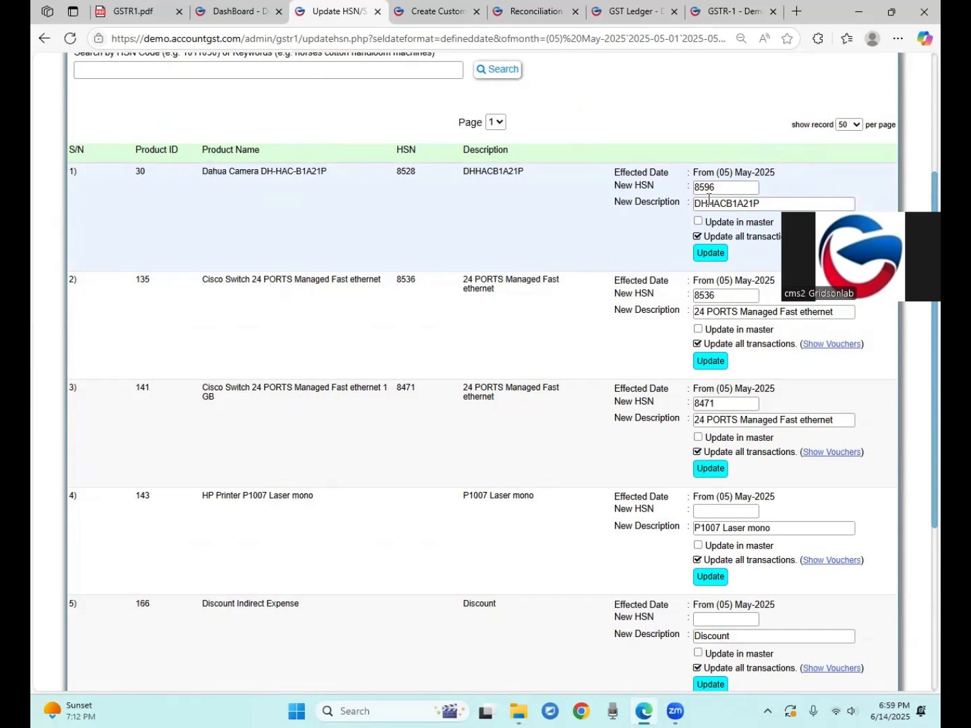
pyautogui.click(699, 222)
pyautogui.click(698, 222)
pyautogui.scroll(3, 243, 143)
pyautogui.scroll(1, 244, 143)
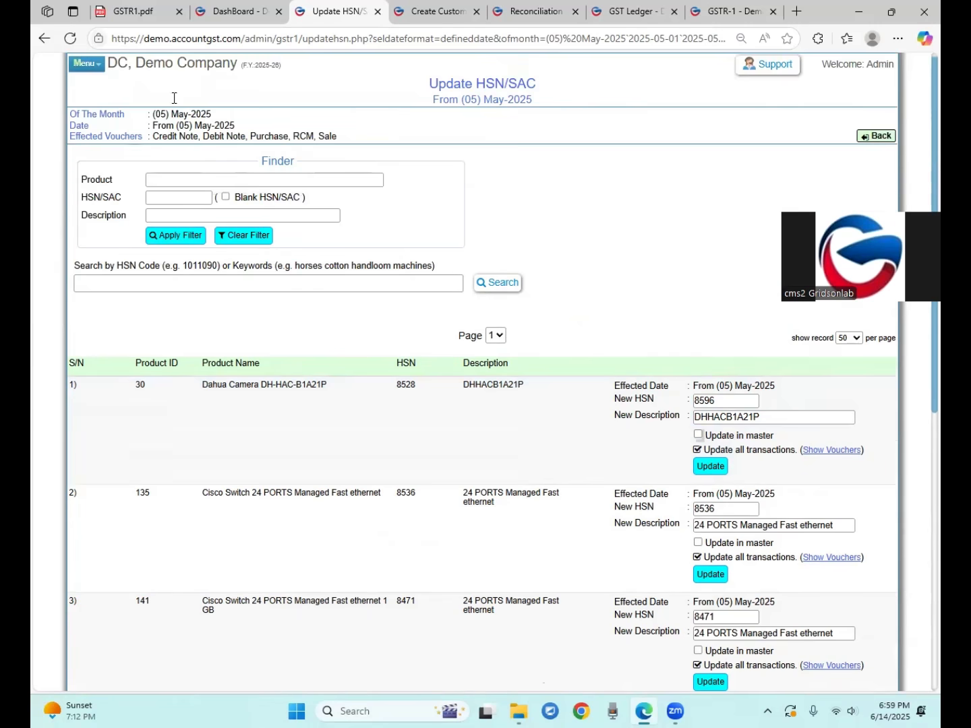
pyautogui.click(44, 39)
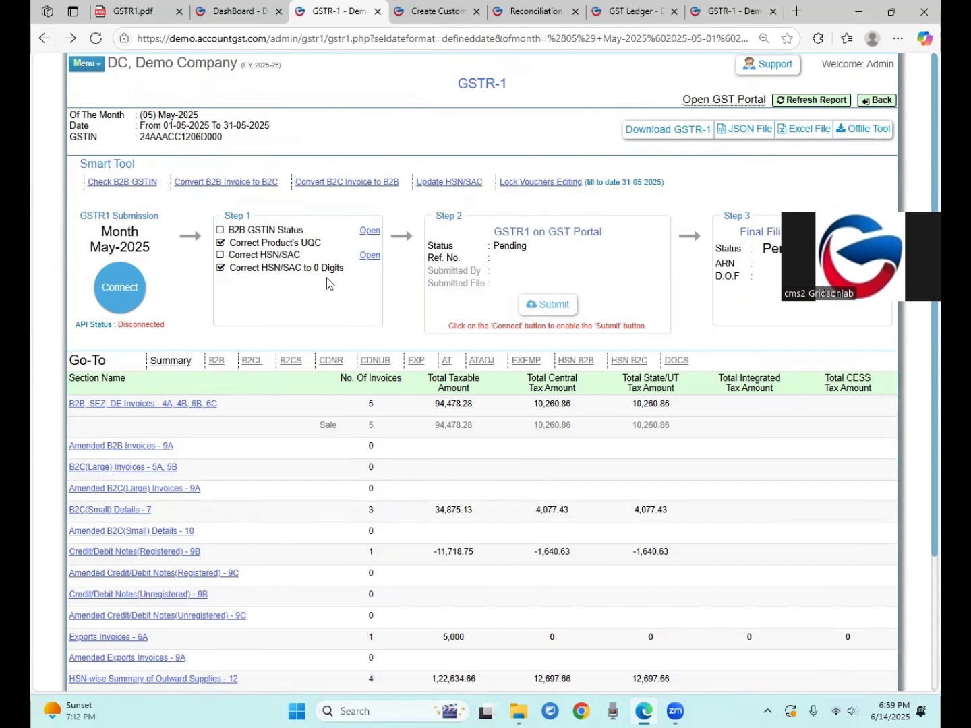
# Lock GST voucher editing up to 31-05-2025 and note the Disconnected API status
pyautogui.click(569, 182)
pyautogui.click(603, 118)
pyautogui.scroll(-2, 222, 259)
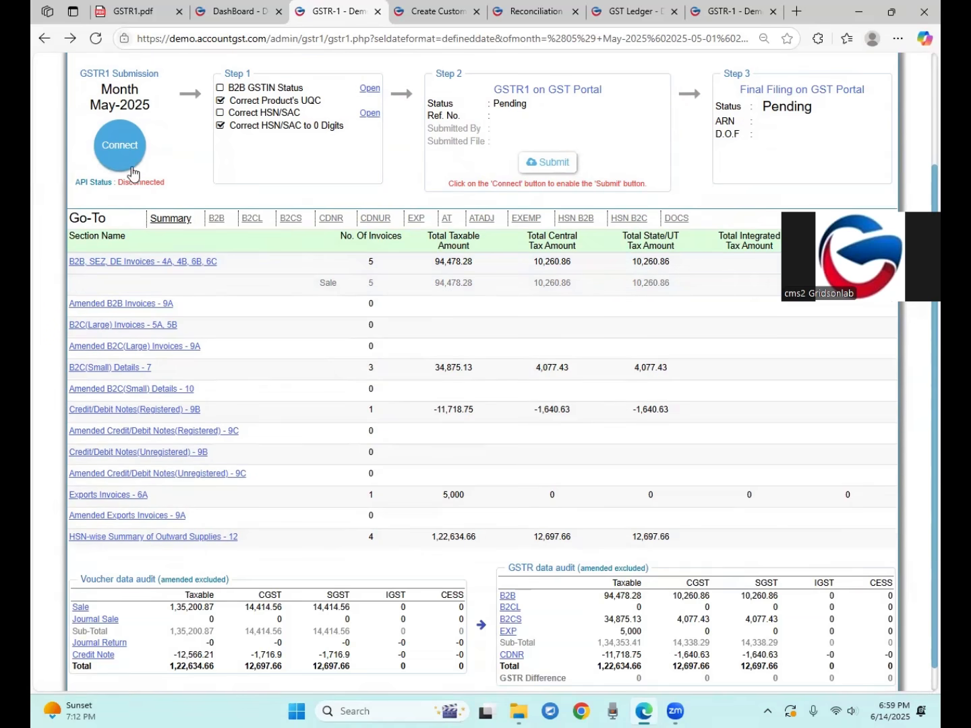
pyautogui.scroll(2, 132, 167)
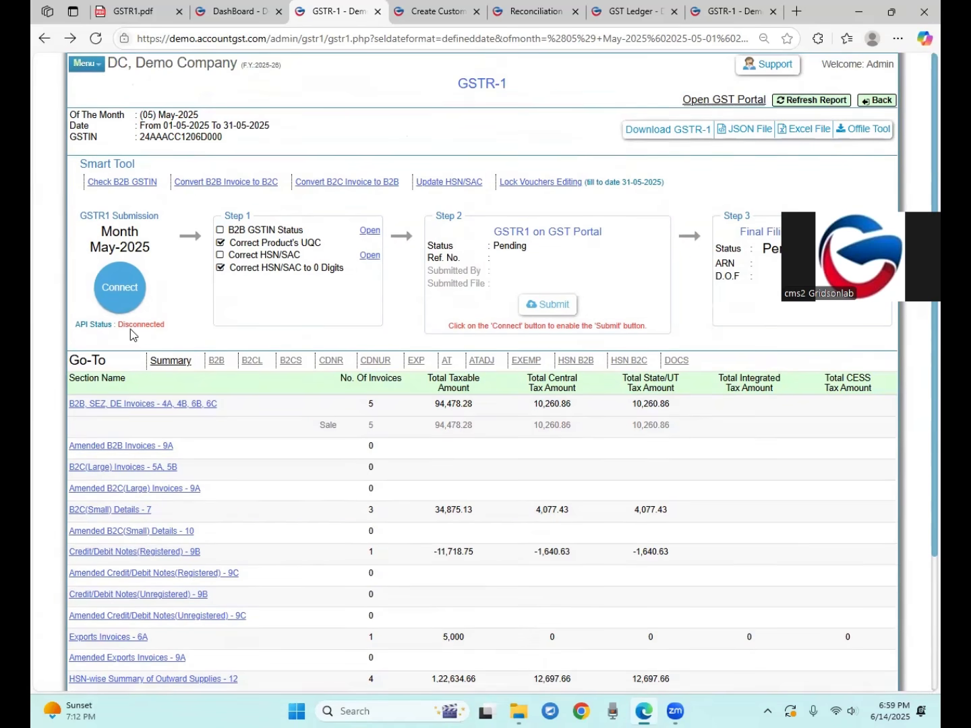
pyautogui.moveTo(119, 324); pyautogui.dragTo(167, 327)
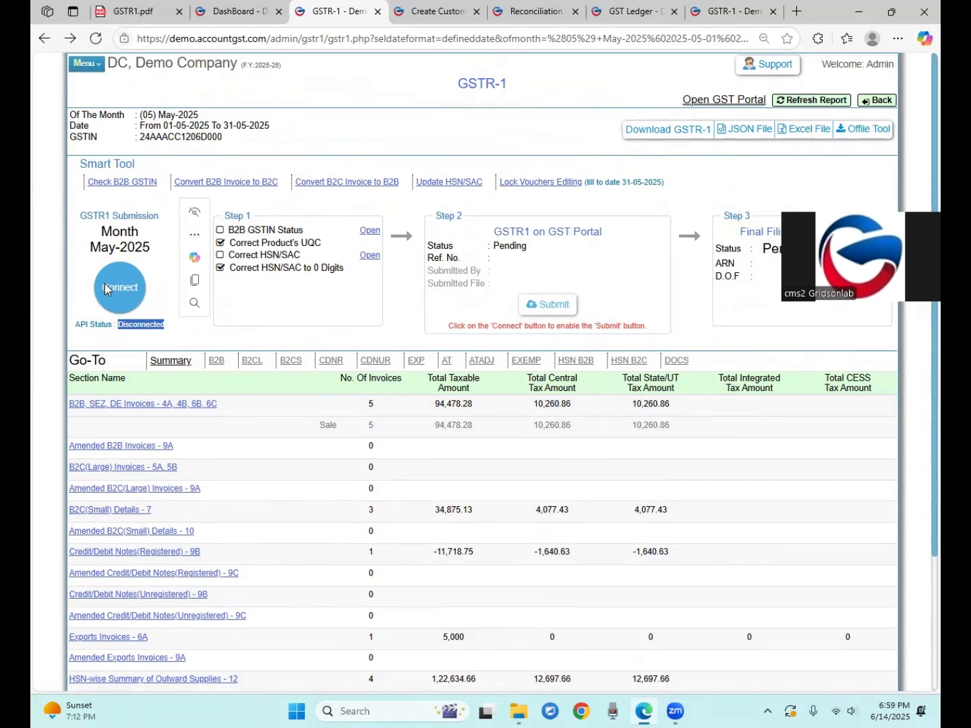
pyautogui.moveTo(122, 325); pyautogui.dragTo(168, 328)
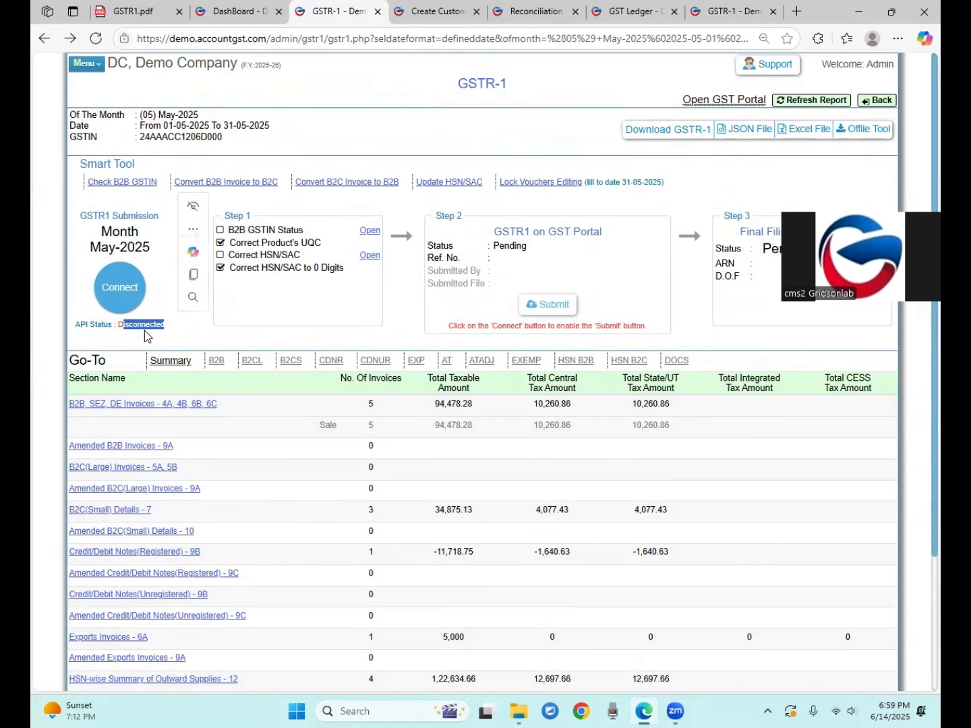
pyautogui.click(143, 331)
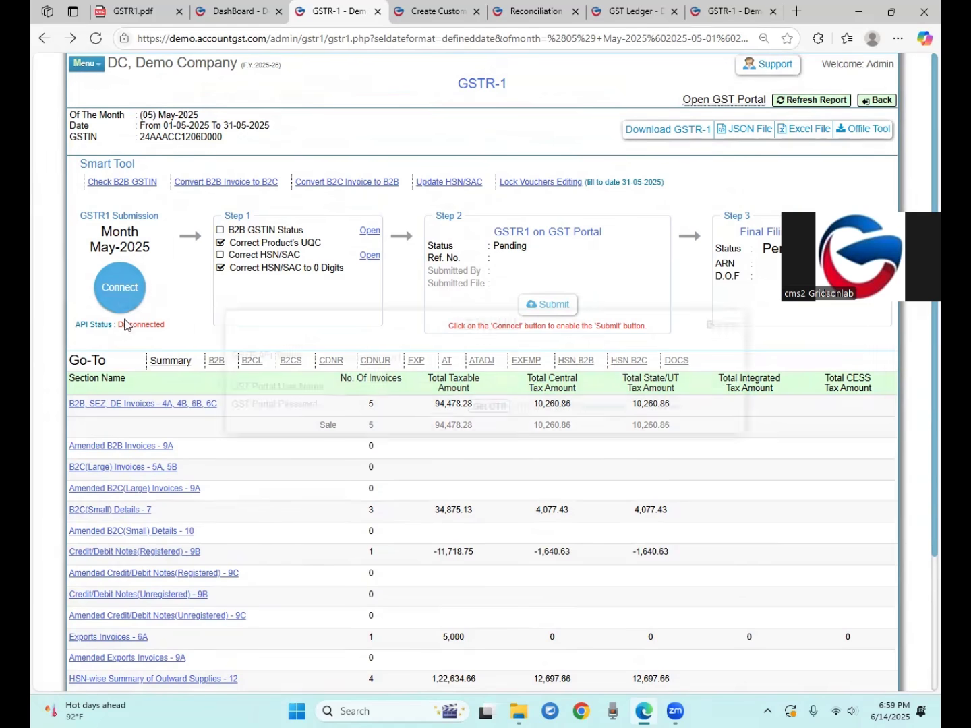
# Open the GSTR API connection, check GST Setting's GSTR API Manage page, then close the dialog
pyautogui.click(122, 309)
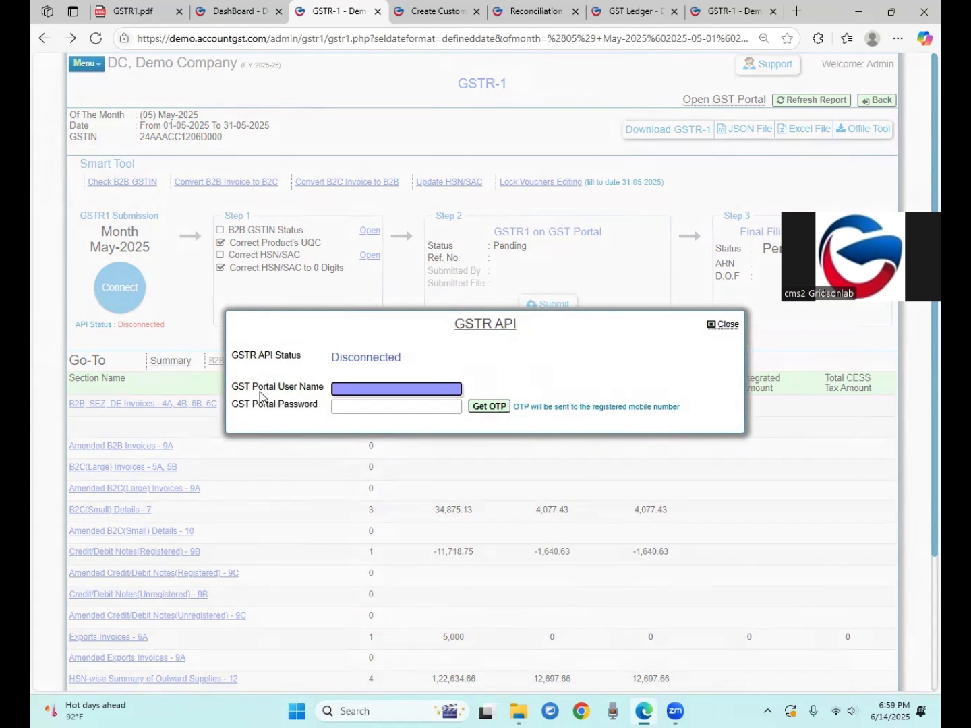
pyautogui.moveTo(257, 387); pyautogui.dragTo(275, 388)
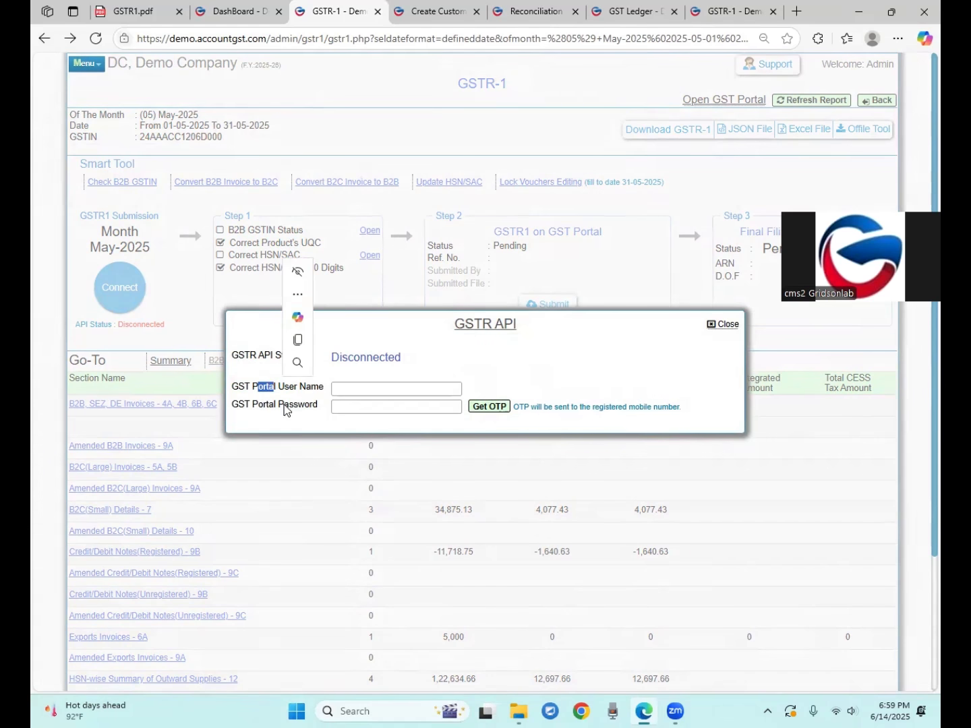
pyautogui.click(288, 408)
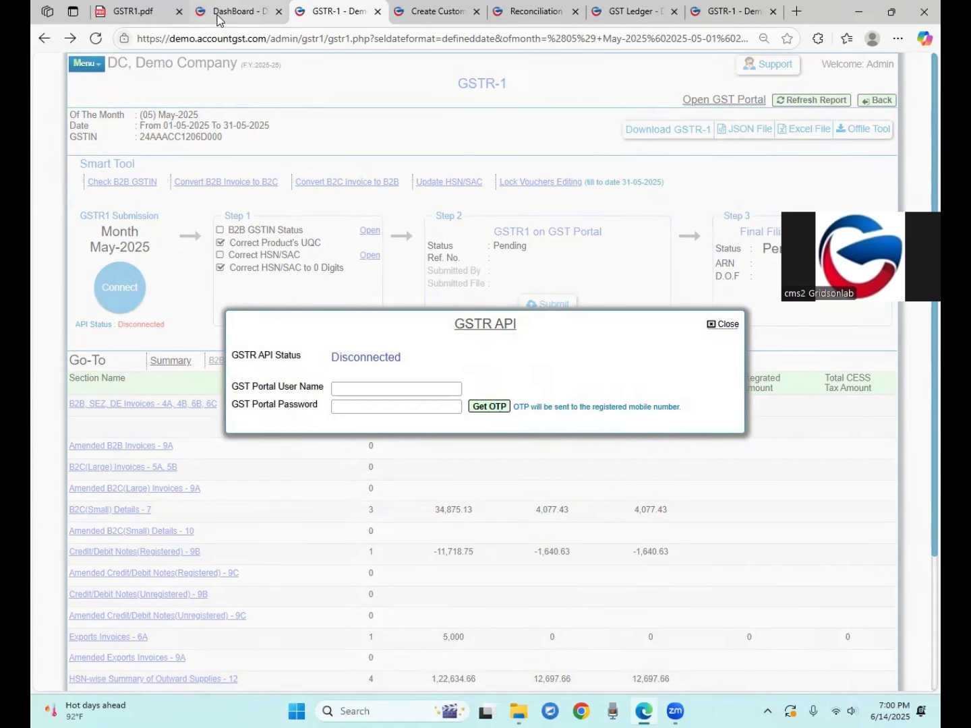
pyautogui.click(236, 12)
pyautogui.click(248, 89)
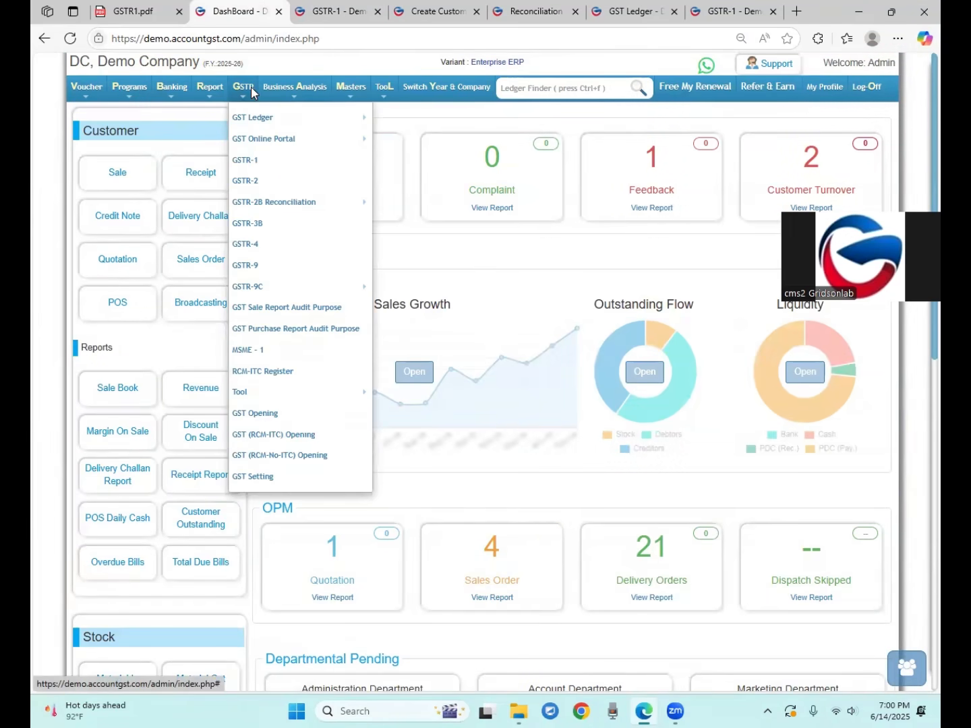
pyautogui.click(260, 477)
pyautogui.scroll(-5, 204, 480)
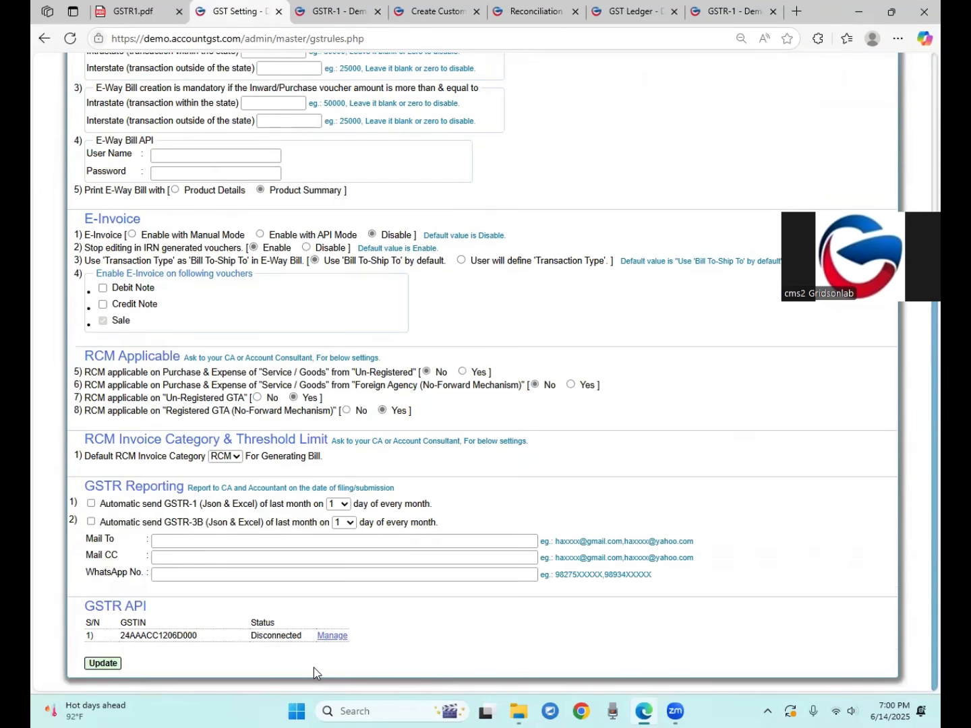
pyautogui.click(330, 633)
pyautogui.click(878, 83)
pyautogui.click(328, 14)
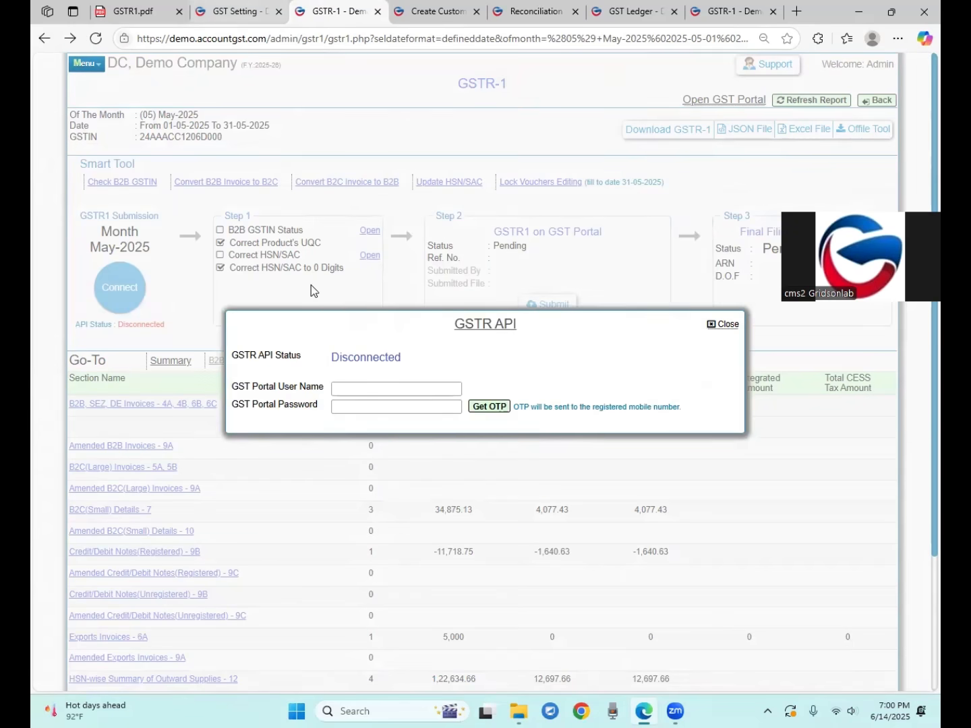
pyautogui.click(725, 324)
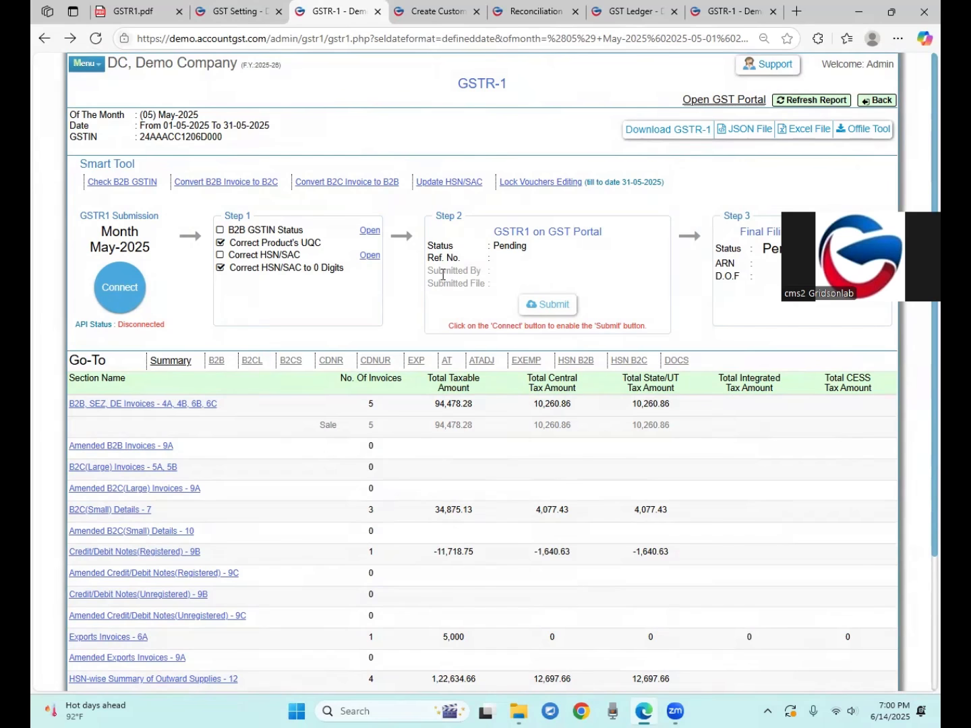
pyautogui.moveTo(432, 269)
pyautogui.mouseDown()
pyautogui.moveTo(471, 270)
pyautogui.moveTo(445, 286)
pyautogui.moveTo(443, 270)
pyautogui.mouseUp()
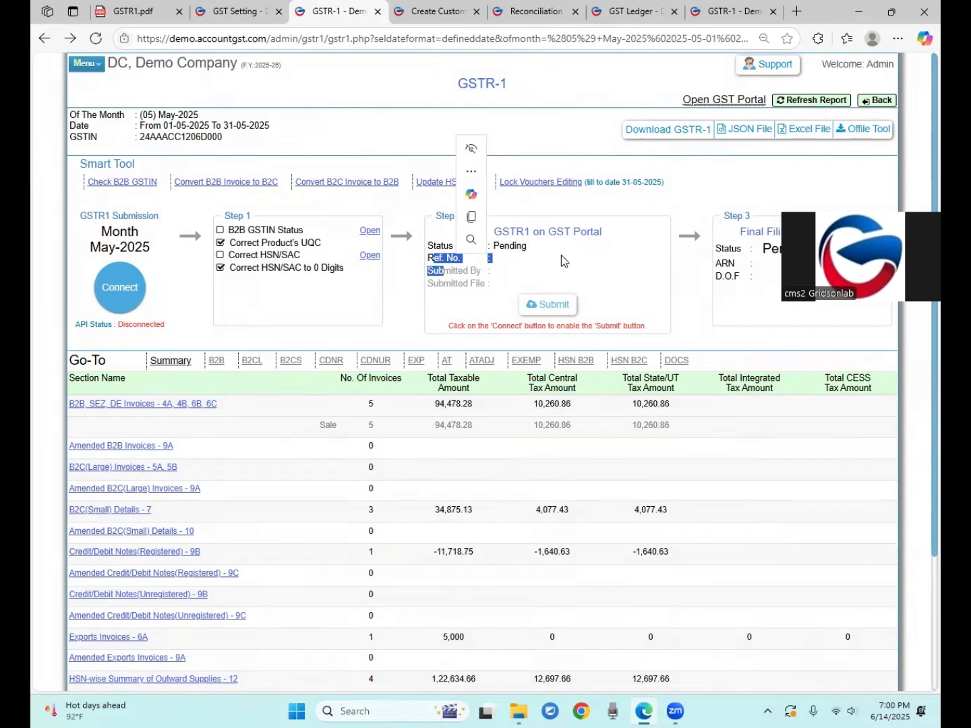
pyautogui.moveTo(556, 231); pyautogui.dragTo(584, 231)
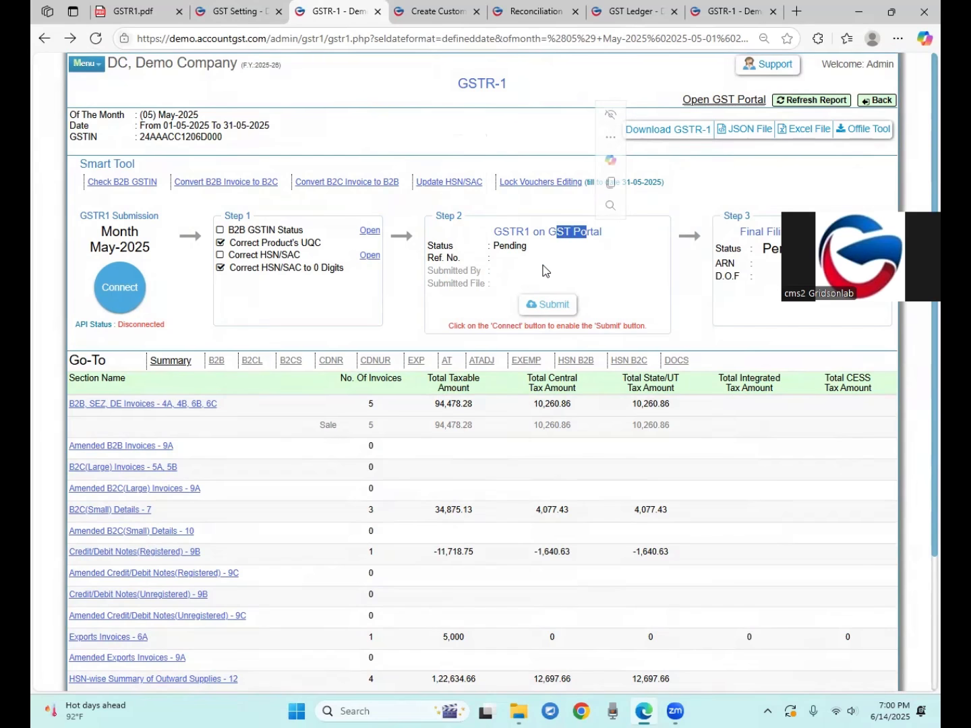
pyautogui.moveTo(546, 236); pyautogui.dragTo(566, 229)
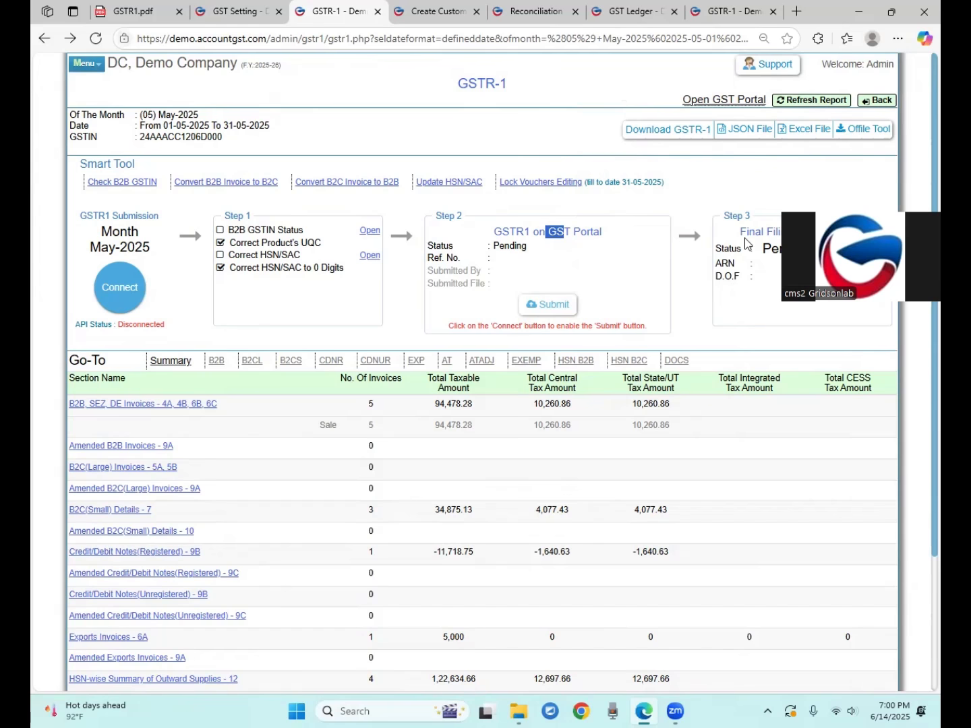
pyautogui.moveTo(746, 232); pyautogui.dragTo(782, 237)
pyautogui.click(770, 237)
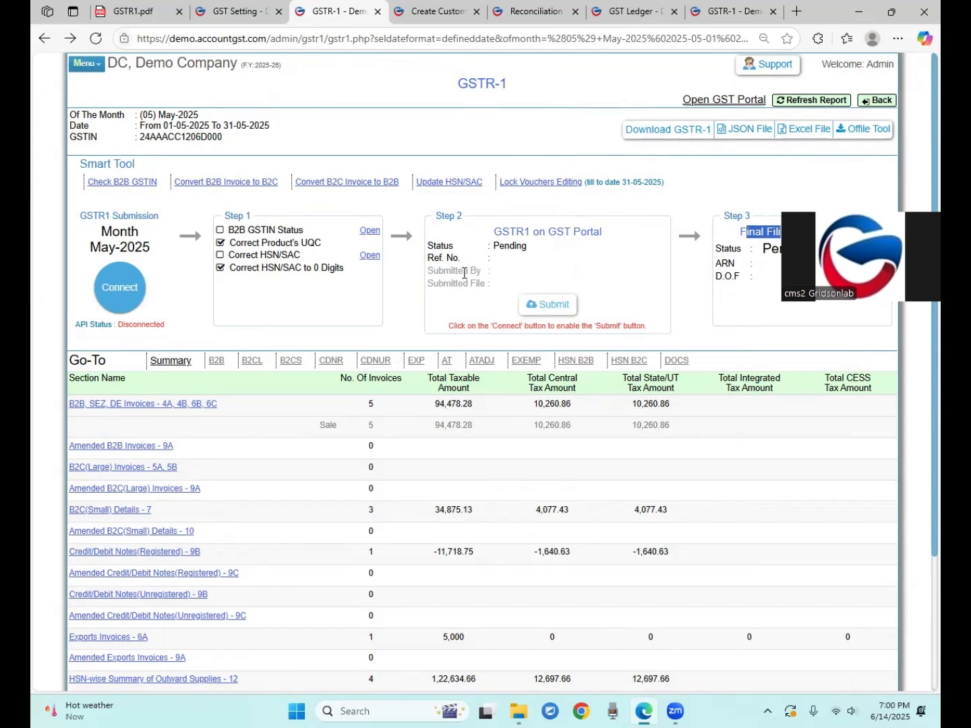
pyautogui.click(758, 277)
pyautogui.moveTo(722, 264); pyautogui.dragTo(729, 264)
pyautogui.click(768, 273)
pyautogui.scroll(-2, 660, 316)
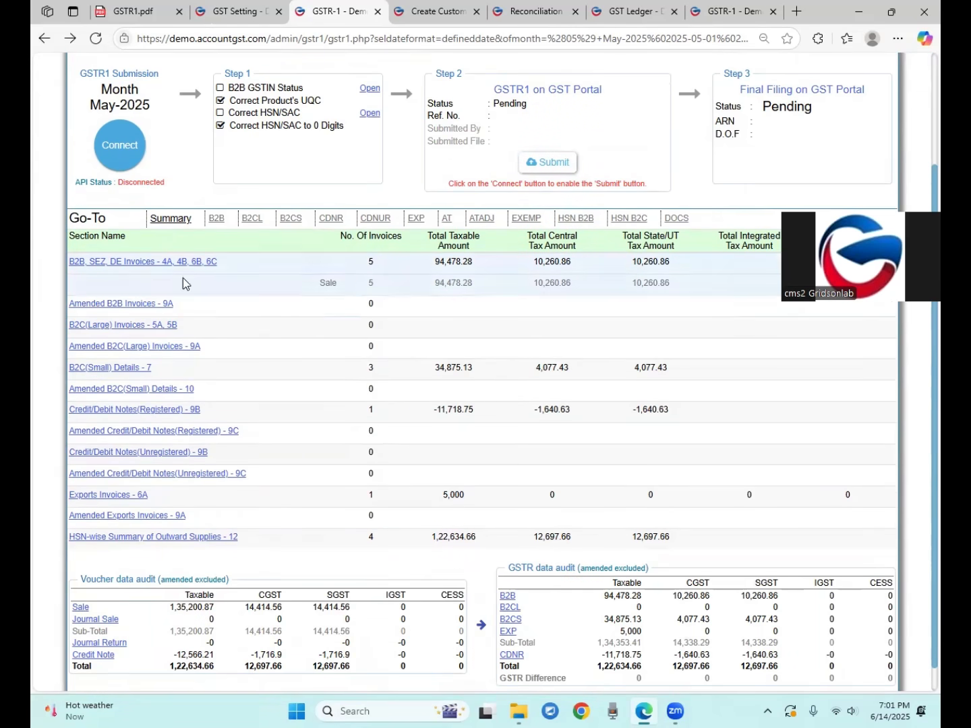
# Review the B2B, B2CL, B2CS, CDNR and CDNUR sections, noting the -847.46 credit note value
pyautogui.click(217, 224)
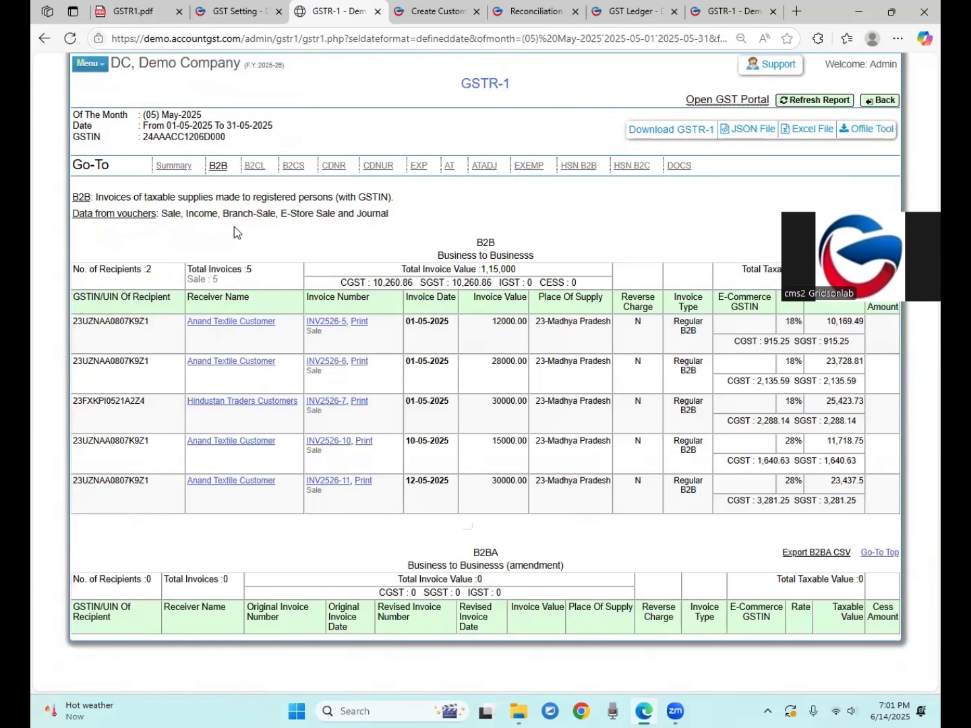
pyautogui.click(254, 169)
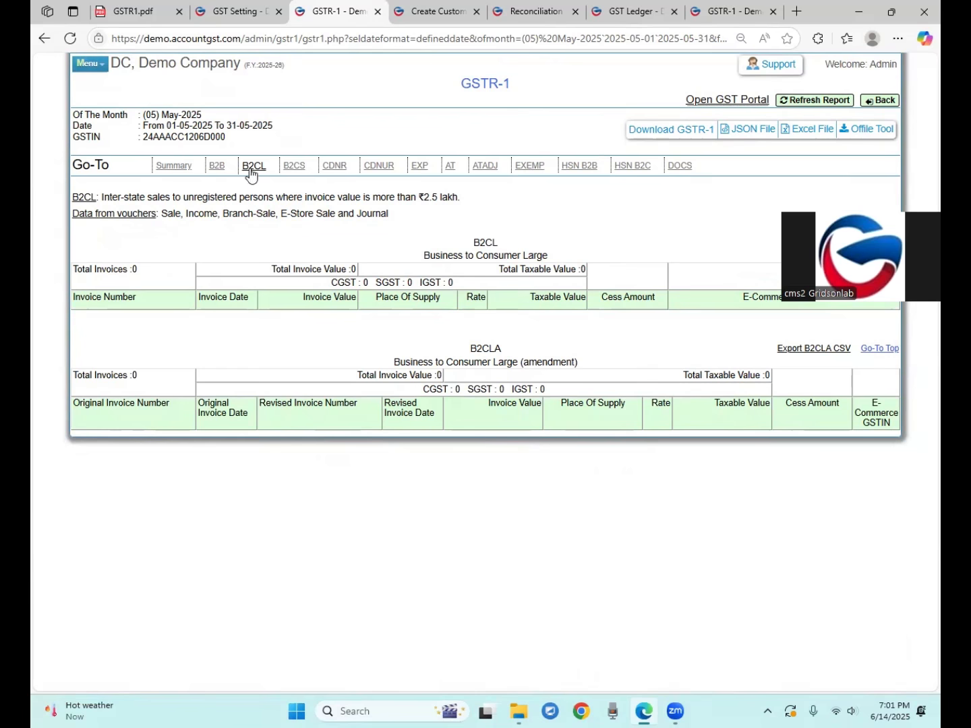
pyautogui.click(292, 169)
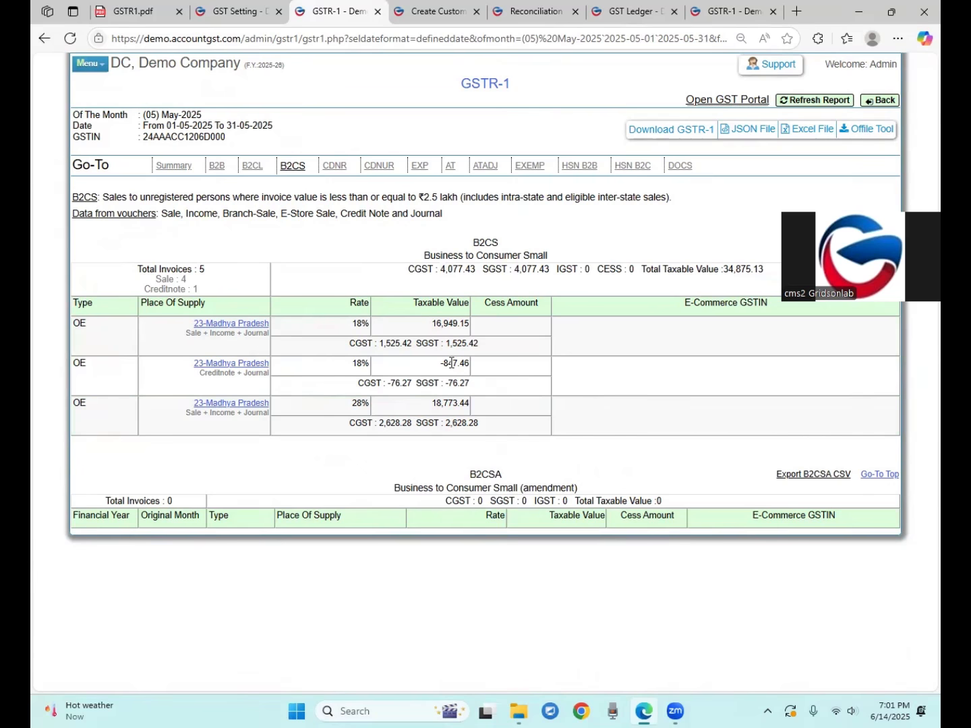
pyautogui.moveTo(440, 364); pyautogui.dragTo(459, 365)
pyautogui.click(429, 373)
pyautogui.moveTo(439, 364); pyautogui.dragTo(466, 364)
pyautogui.click(331, 168)
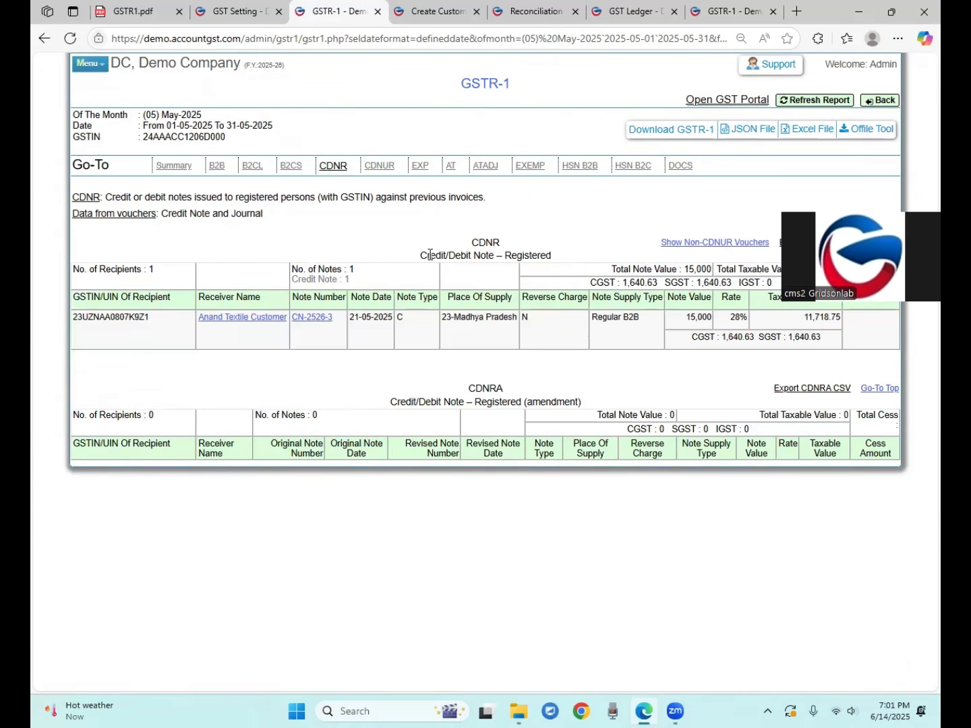
pyautogui.moveTo(510, 255); pyautogui.dragTo(547, 257)
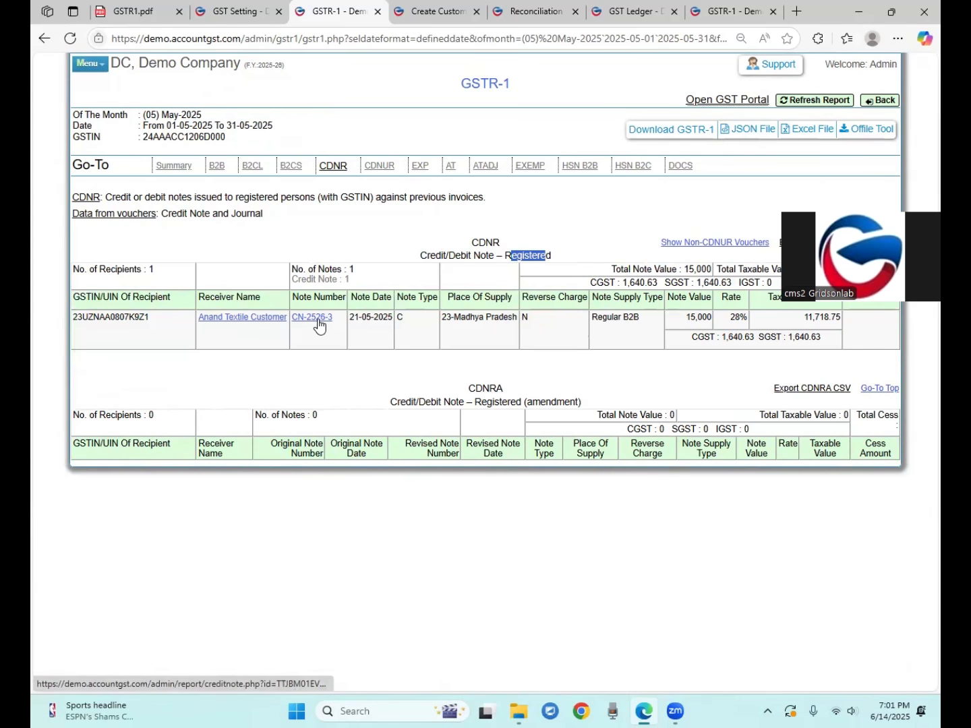
pyautogui.click(376, 166)
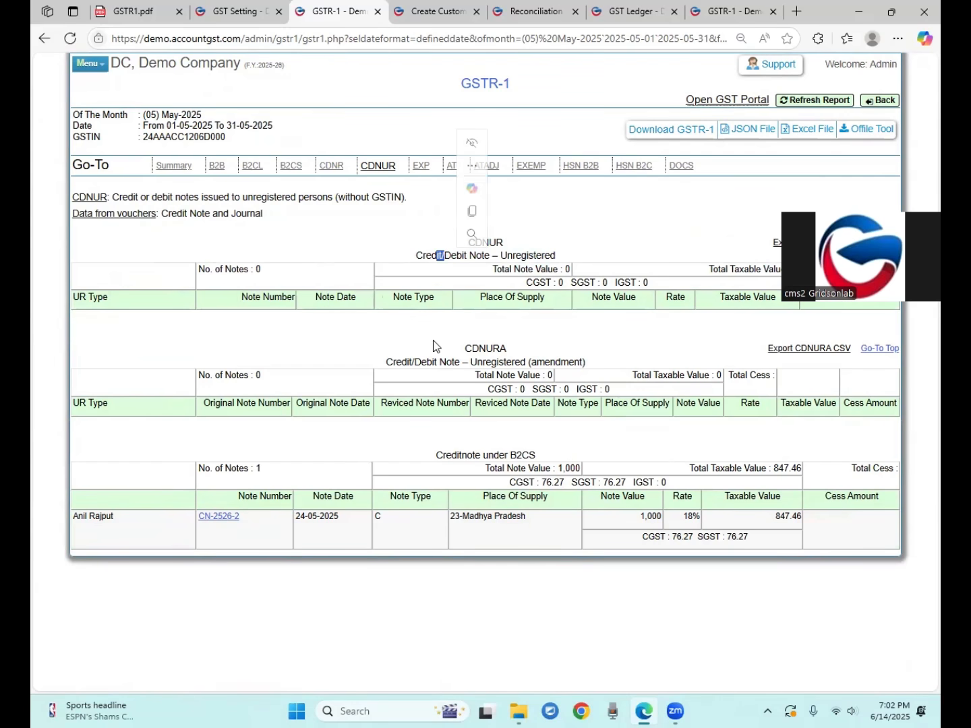
pyautogui.moveTo(478, 453); pyautogui.dragTo(505, 455)
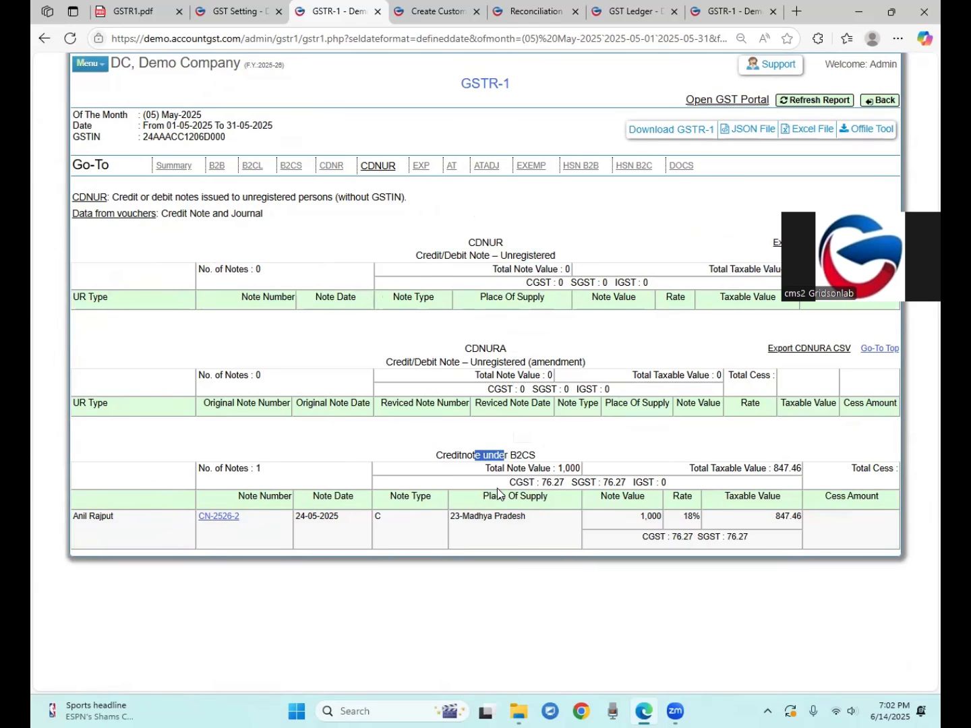
pyautogui.moveTo(554, 459); pyautogui.dragTo(492, 456)
pyautogui.click(528, 469)
# Review the EXP, AT, ATADJ, EXEMP, HSN B2B/B2C and DOCS sections, then return to Summary
pyautogui.click(420, 166)
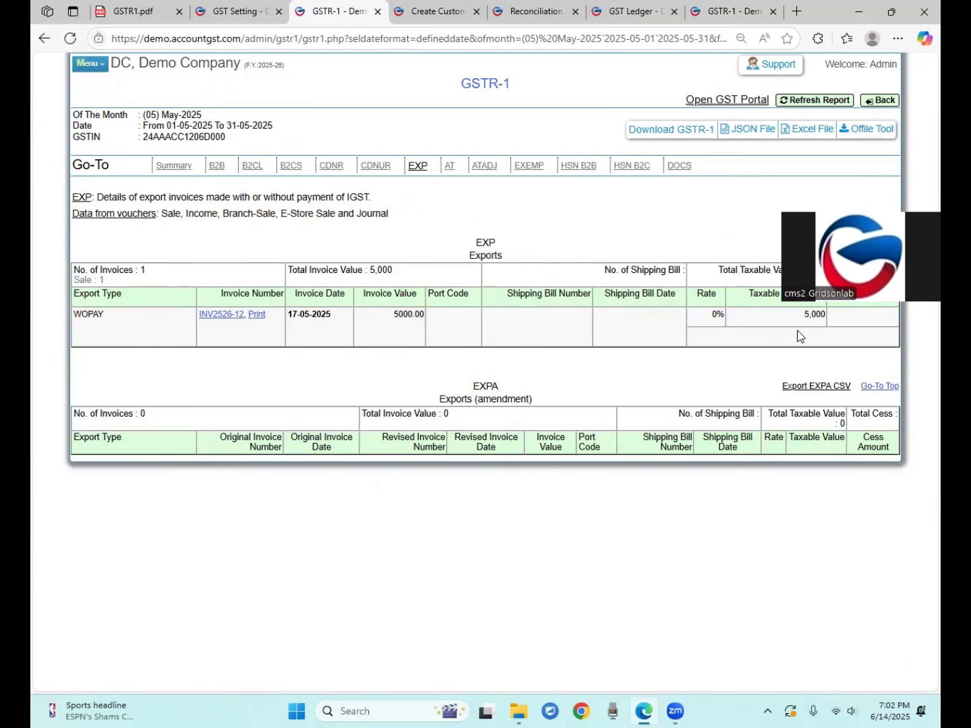
pyautogui.moveTo(476, 255); pyautogui.dragTo(507, 255)
pyautogui.click(452, 167)
pyautogui.click(484, 166)
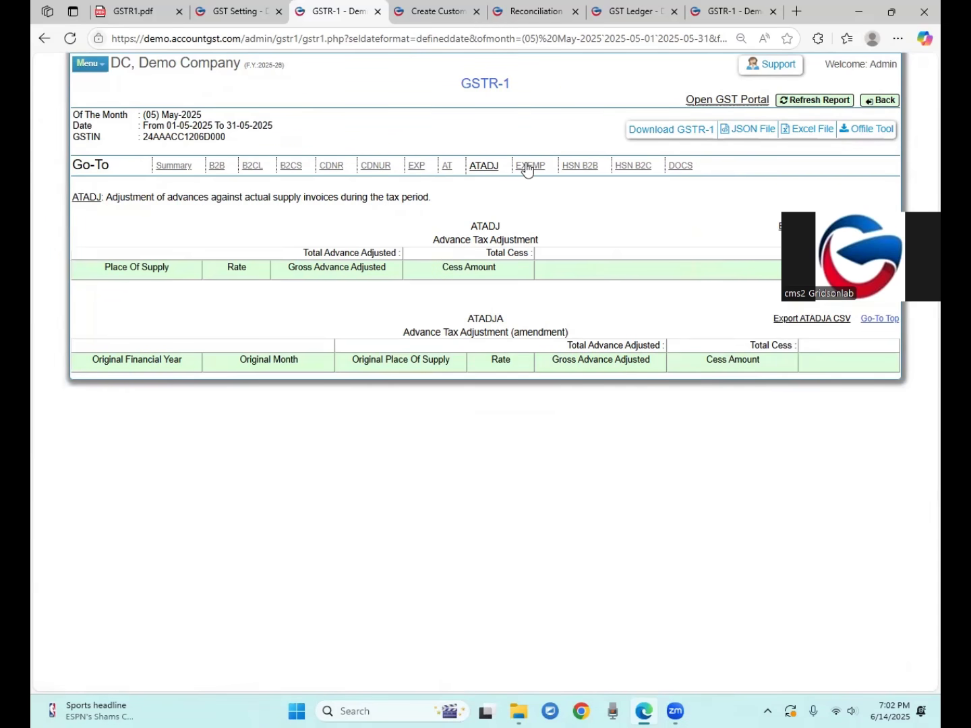
pyautogui.click(528, 167)
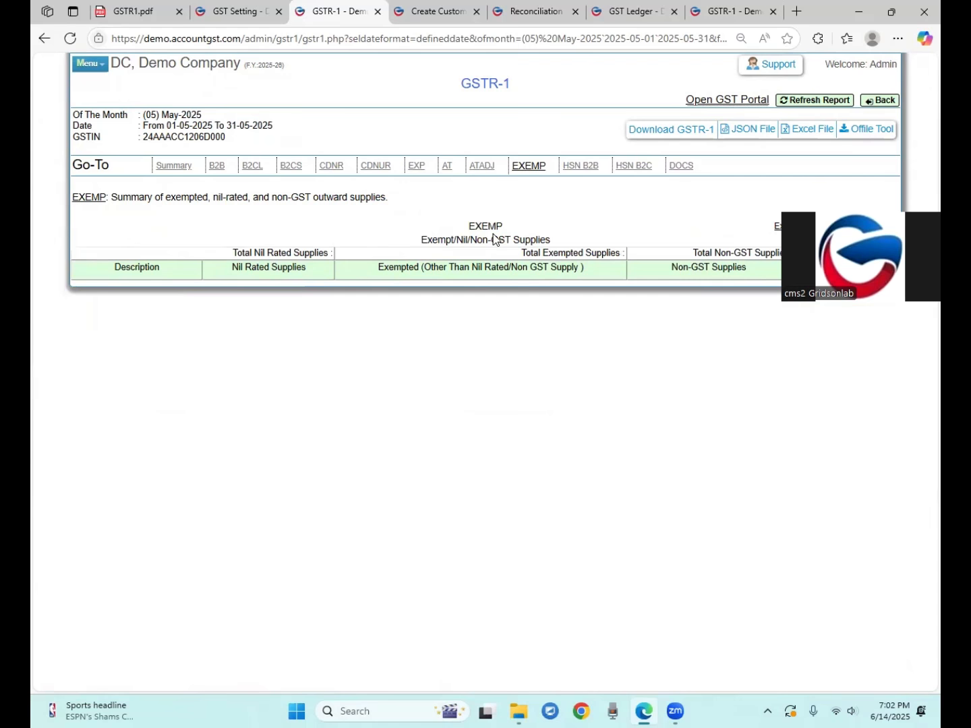
pyautogui.moveTo(432, 240); pyautogui.dragTo(501, 236)
pyautogui.click(566, 168)
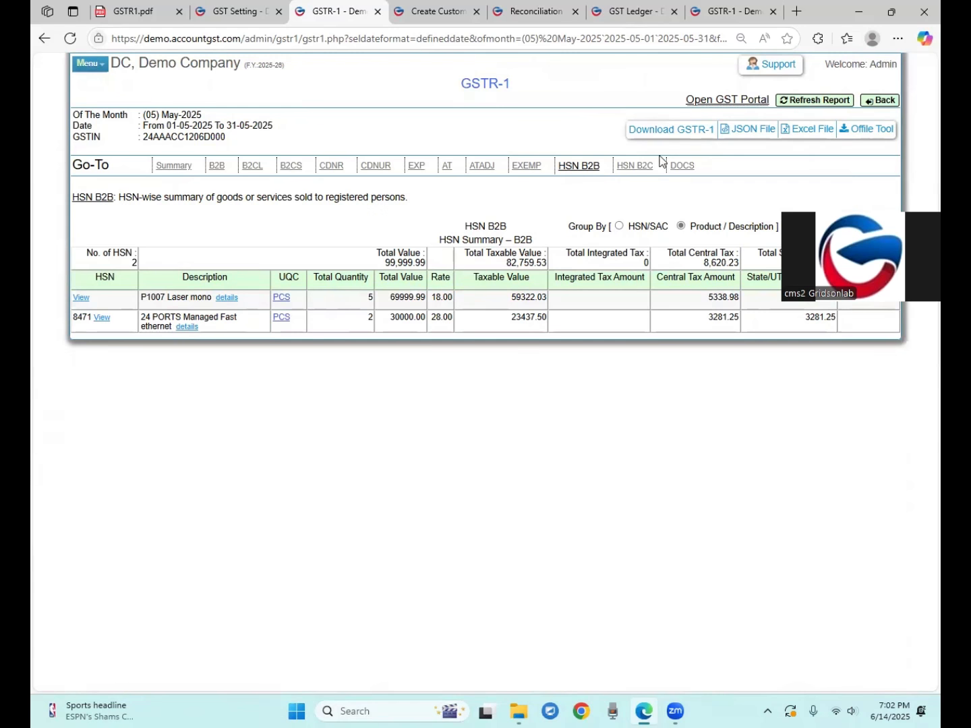
pyautogui.click(635, 166)
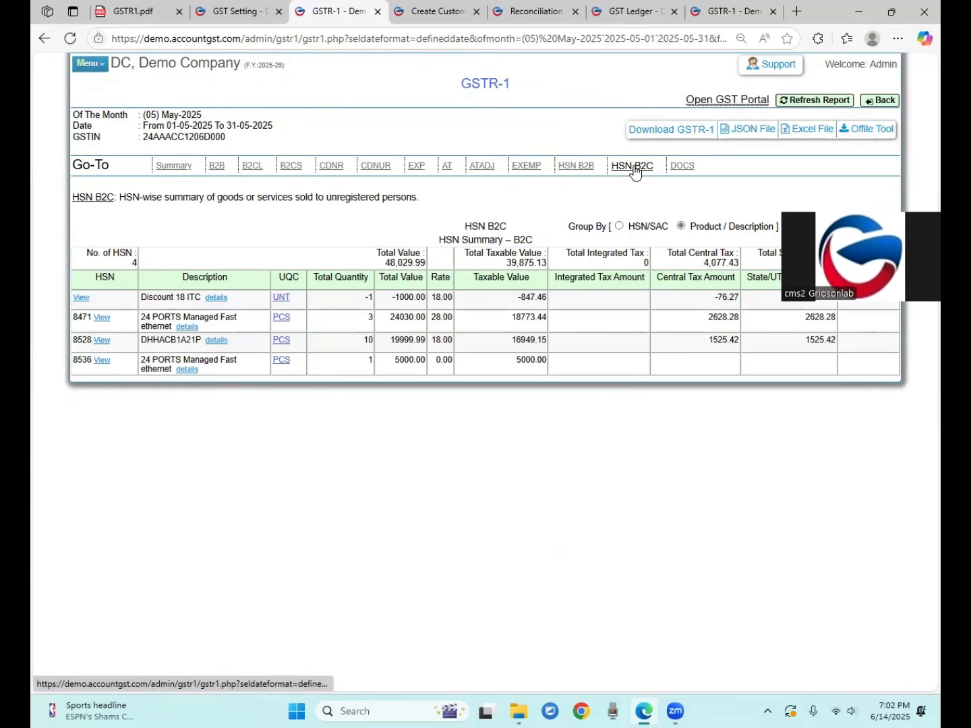
pyautogui.click(682, 168)
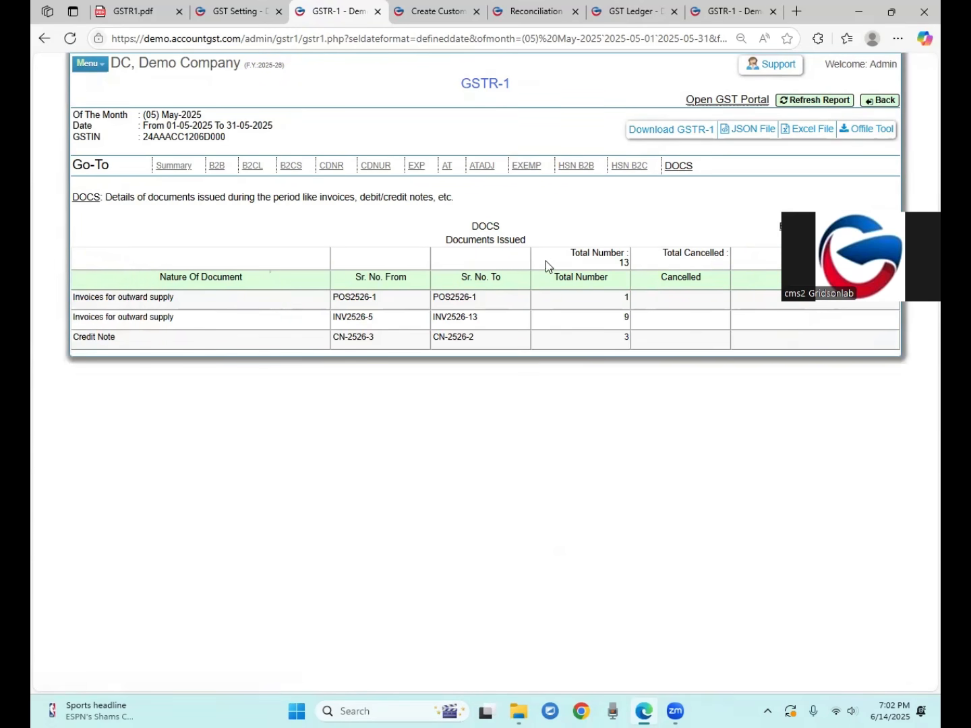
pyautogui.click(166, 167)
pyautogui.scroll(-3, 391, 332)
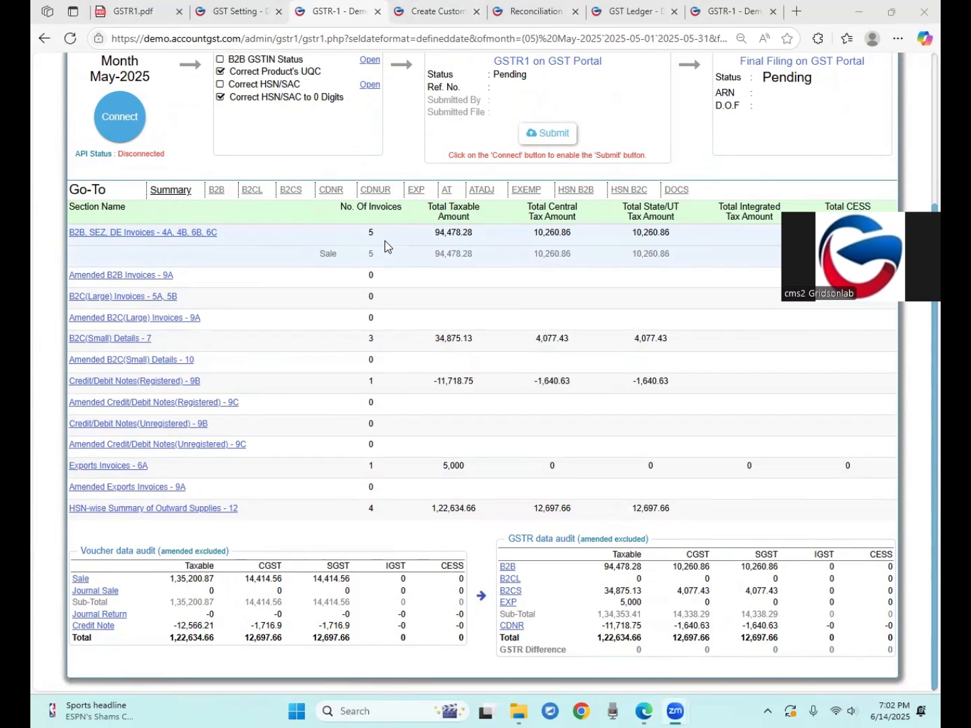
pyautogui.moveTo(437, 232); pyautogui.dragTo(472, 235)
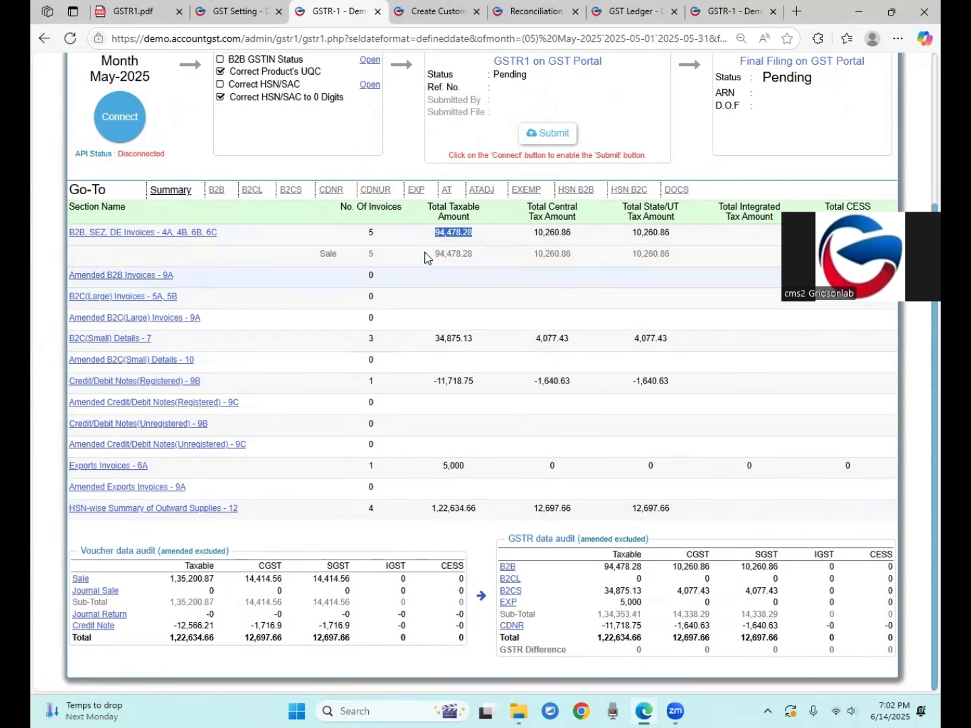
pyautogui.moveTo(432, 512); pyautogui.dragTo(471, 505)
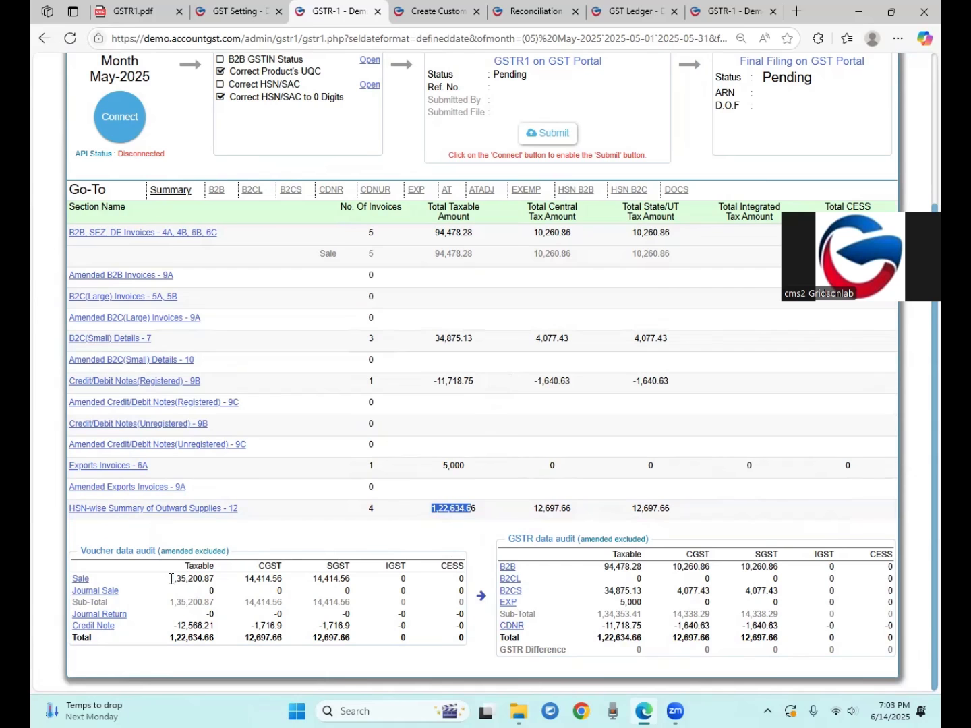
pyautogui.moveTo(173, 580); pyautogui.dragTo(217, 580)
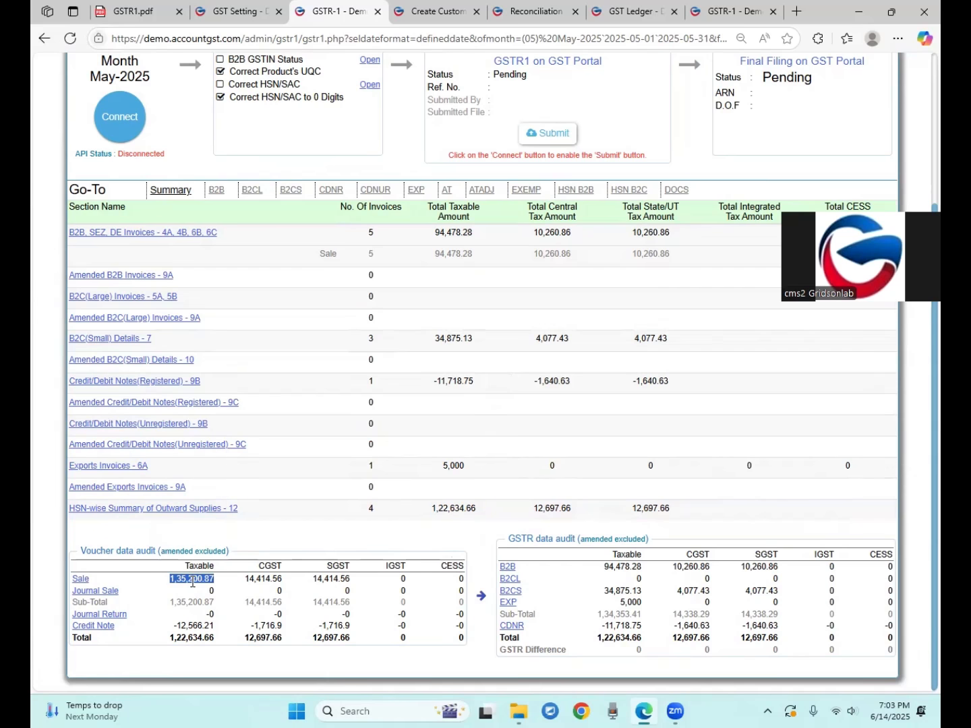
pyautogui.click(195, 581)
pyautogui.moveTo(184, 627); pyautogui.dragTo(210, 638)
pyautogui.click(196, 648)
pyautogui.moveTo(597, 637); pyautogui.dragTo(644, 637)
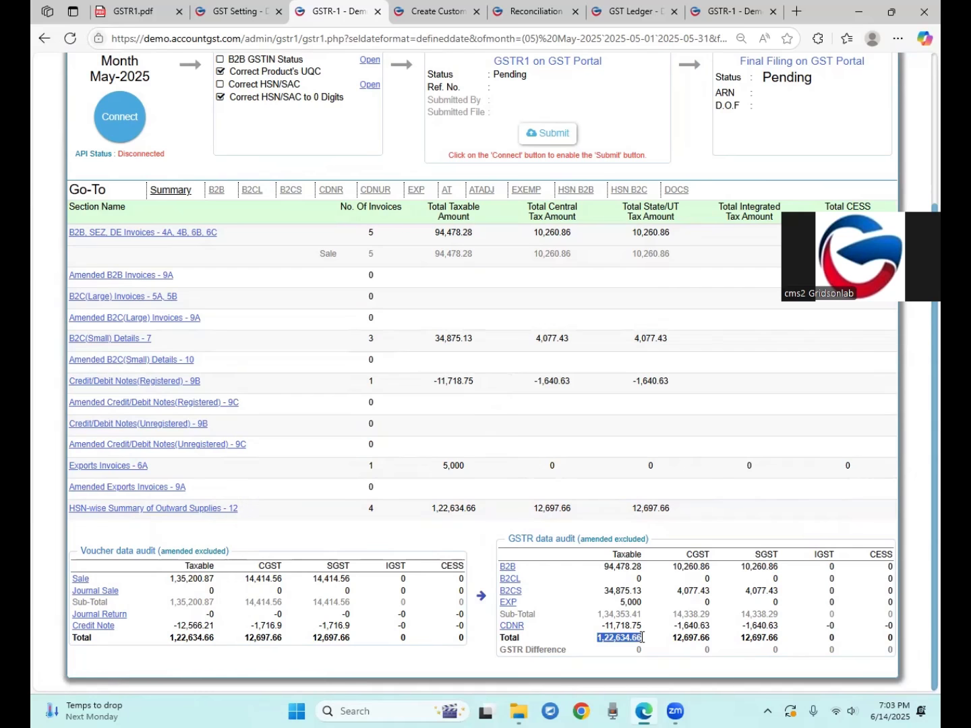
pyautogui.moveTo(170, 637); pyautogui.dragTo(209, 641)
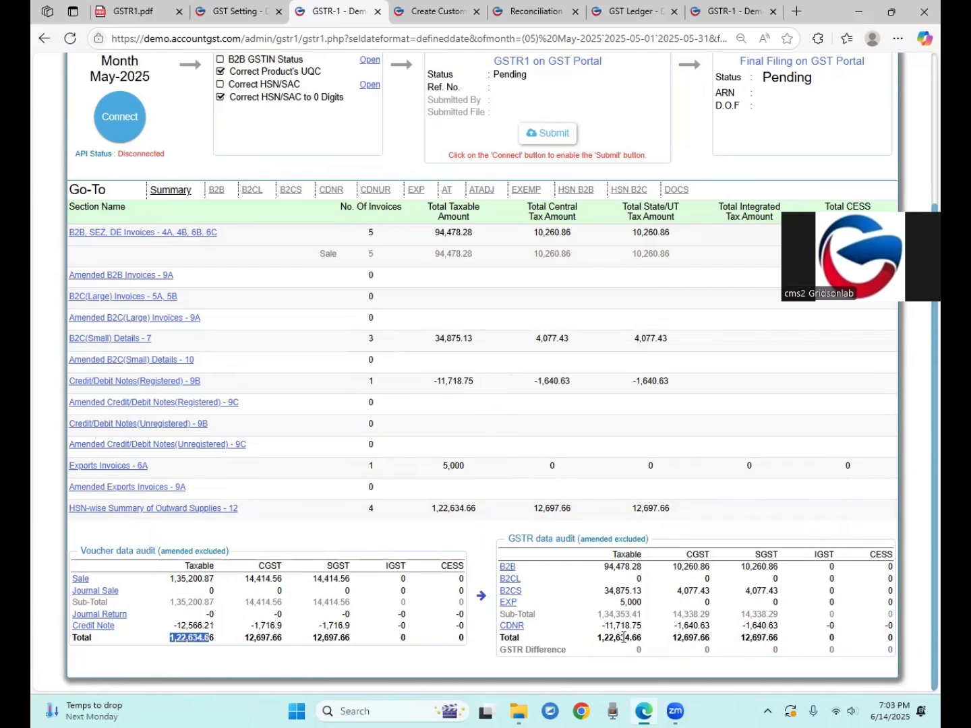
pyautogui.moveTo(597, 637); pyautogui.dragTo(639, 642)
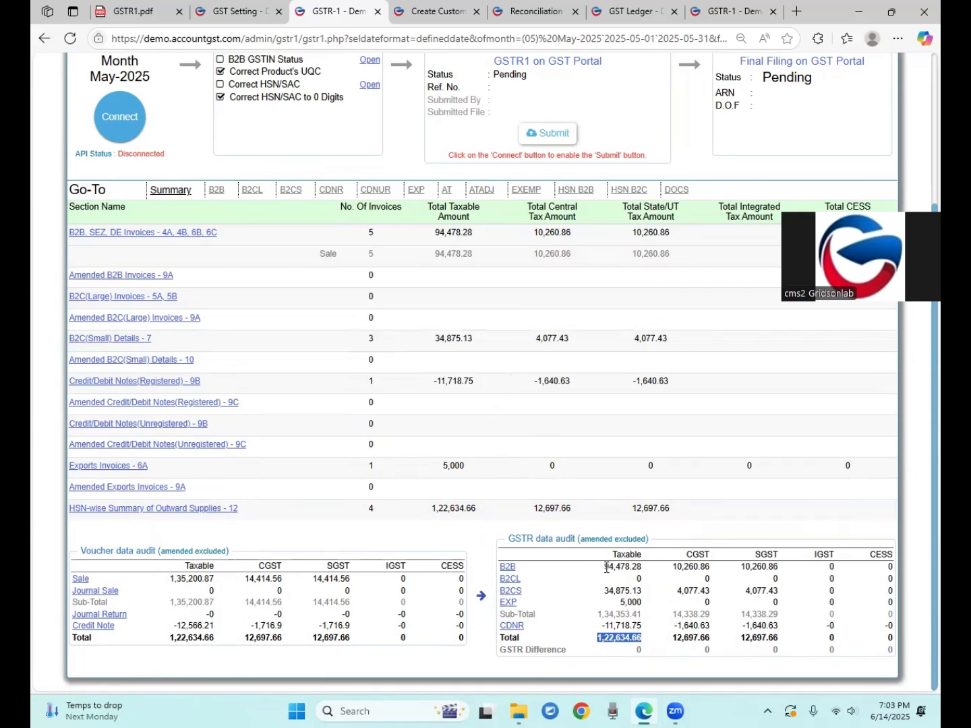
pyautogui.moveTo(605, 567); pyautogui.dragTo(642, 574)
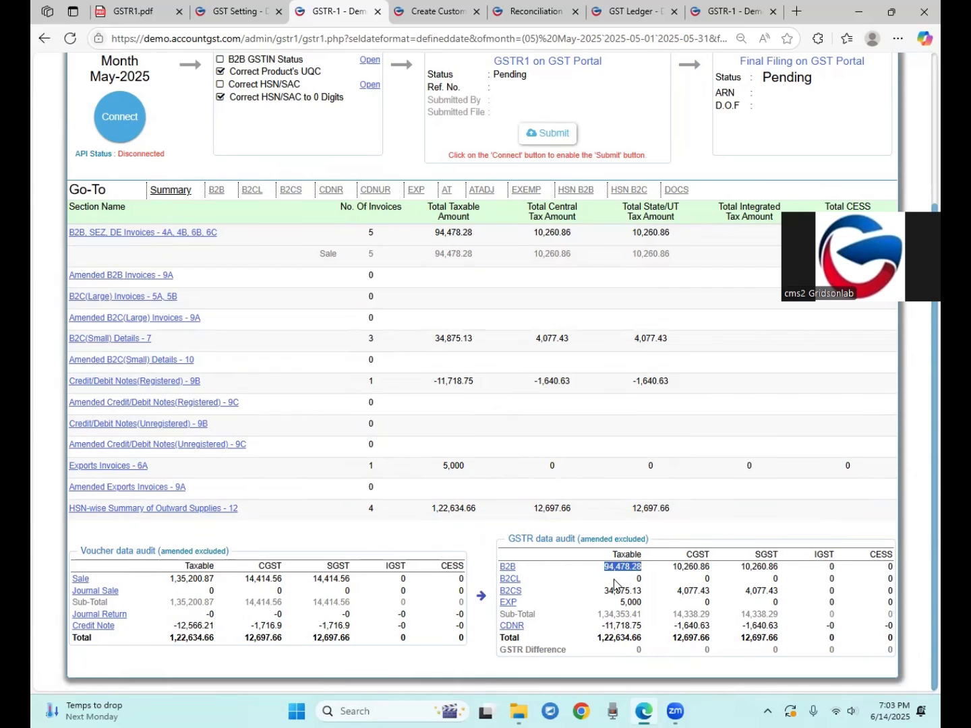
# Highlight the GSTR audit's B2CS 34,875.13 and CDNR -11,718.75 taxable values
pyautogui.click(640, 578)
pyautogui.moveTo(604, 592); pyautogui.dragTo(622, 591)
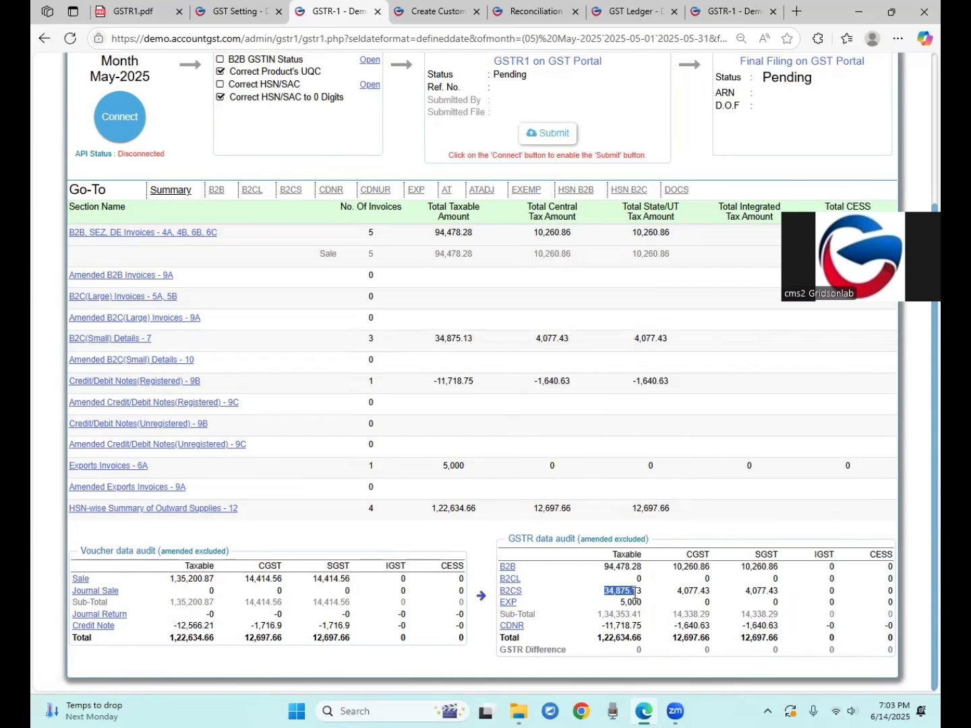
pyautogui.click(610, 597)
pyautogui.moveTo(604, 596); pyautogui.dragTo(639, 591)
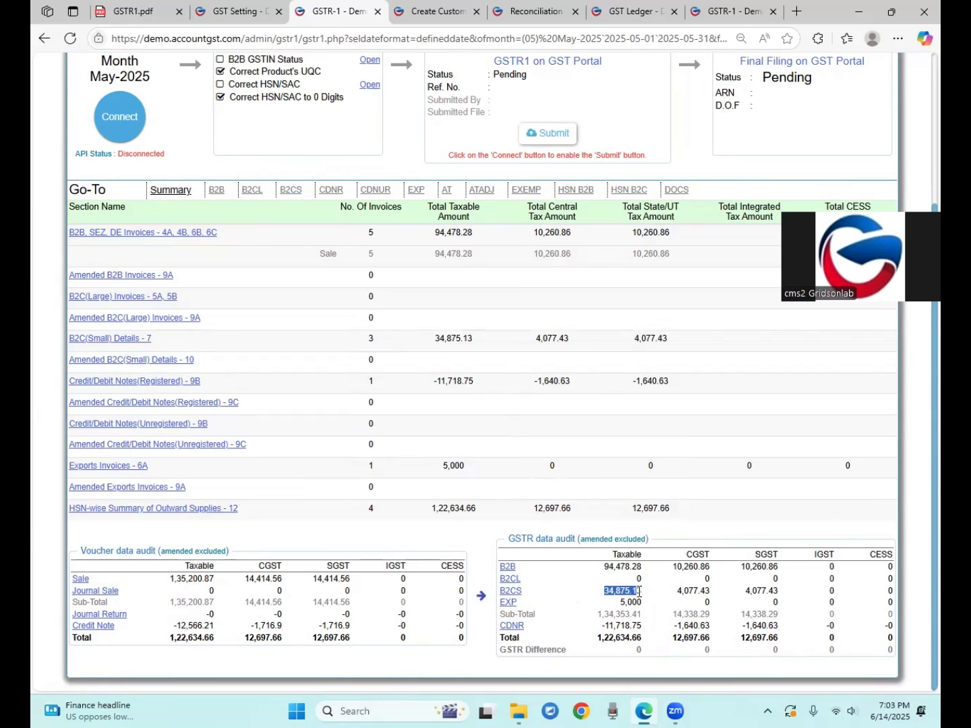
pyautogui.click(621, 602)
pyautogui.moveTo(605, 628); pyautogui.dragTo(657, 630)
pyautogui.moveTo(615, 592); pyautogui.dragTo(645, 641)
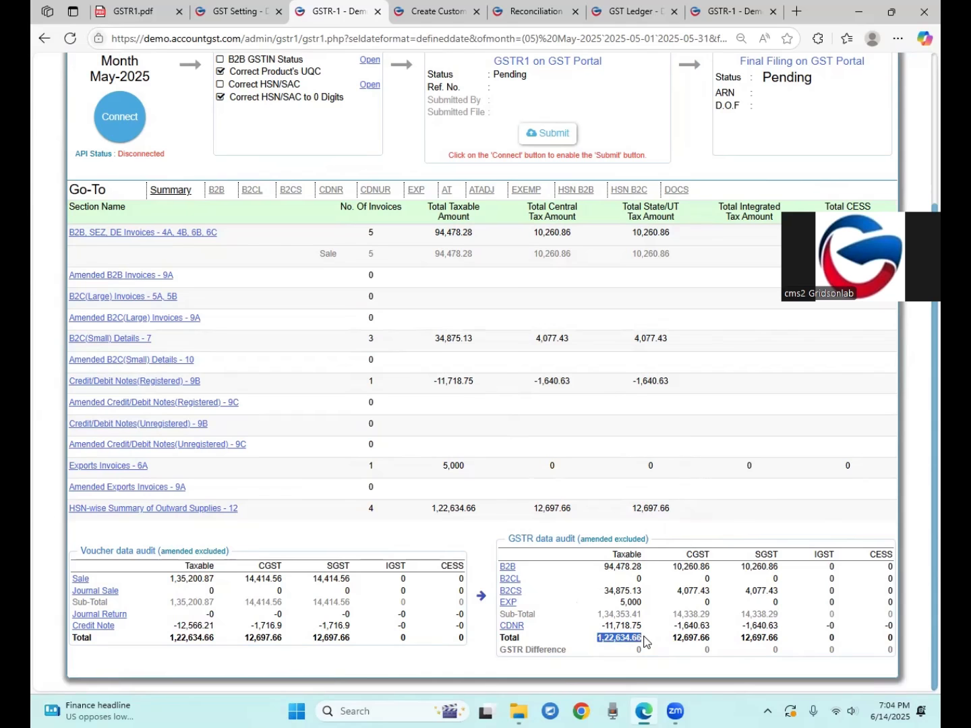
# Compare voucher Sale 1,35,200.87 and Credit Note -12,566.21 against GSTR total 1,22,634.66, confirming zero difference
pyautogui.moveTo(172, 639); pyautogui.dragTo(201, 639)
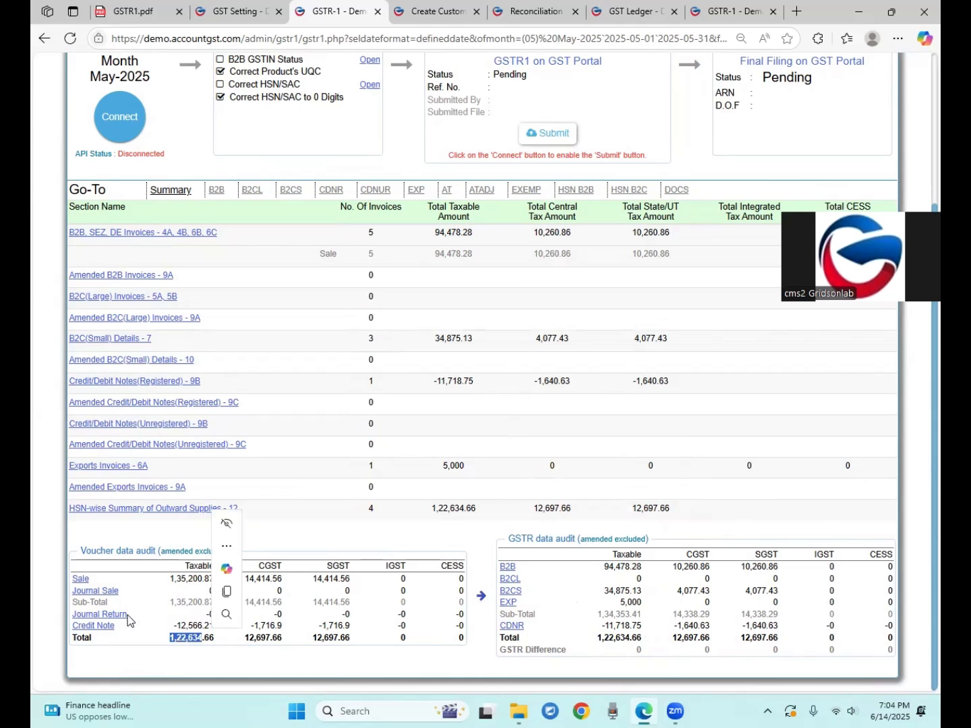
pyautogui.moveTo(171, 579); pyautogui.dragTo(188, 580)
pyautogui.moveTo(174, 626); pyautogui.dragTo(216, 640)
pyautogui.moveTo(600, 639); pyautogui.dragTo(642, 639)
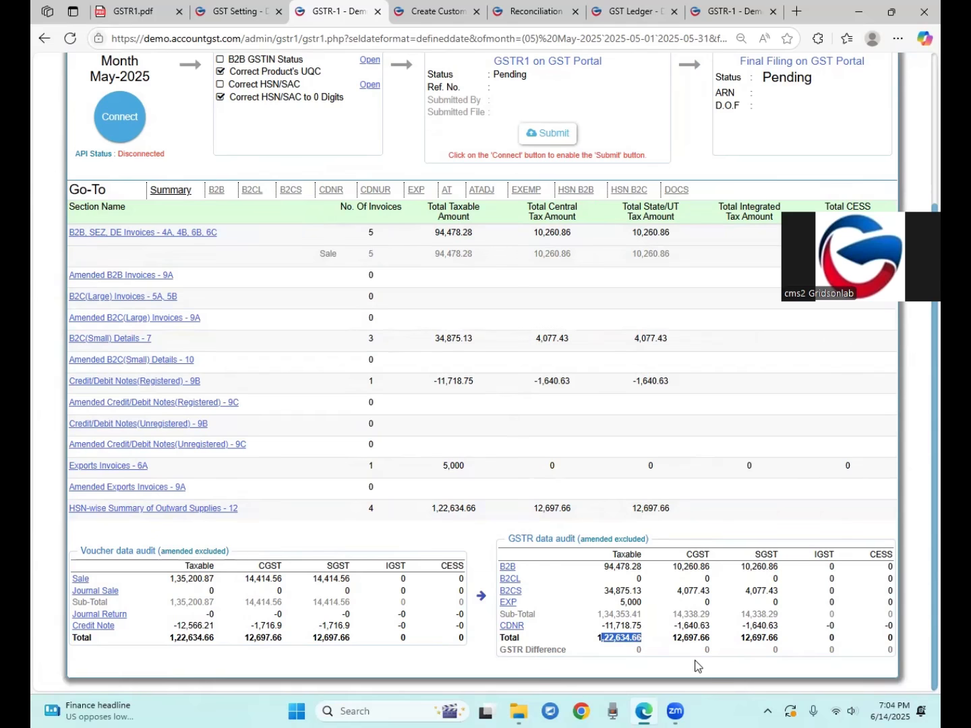
pyautogui.moveTo(525, 650); pyautogui.dragTo(556, 650)
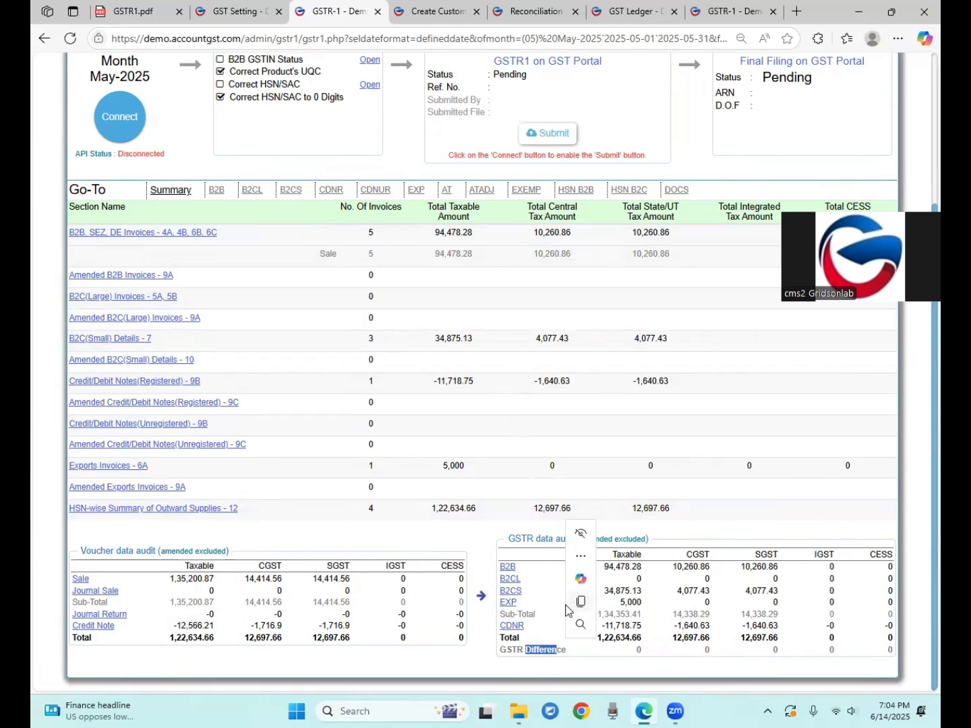
pyautogui.scroll(3, 559, 622)
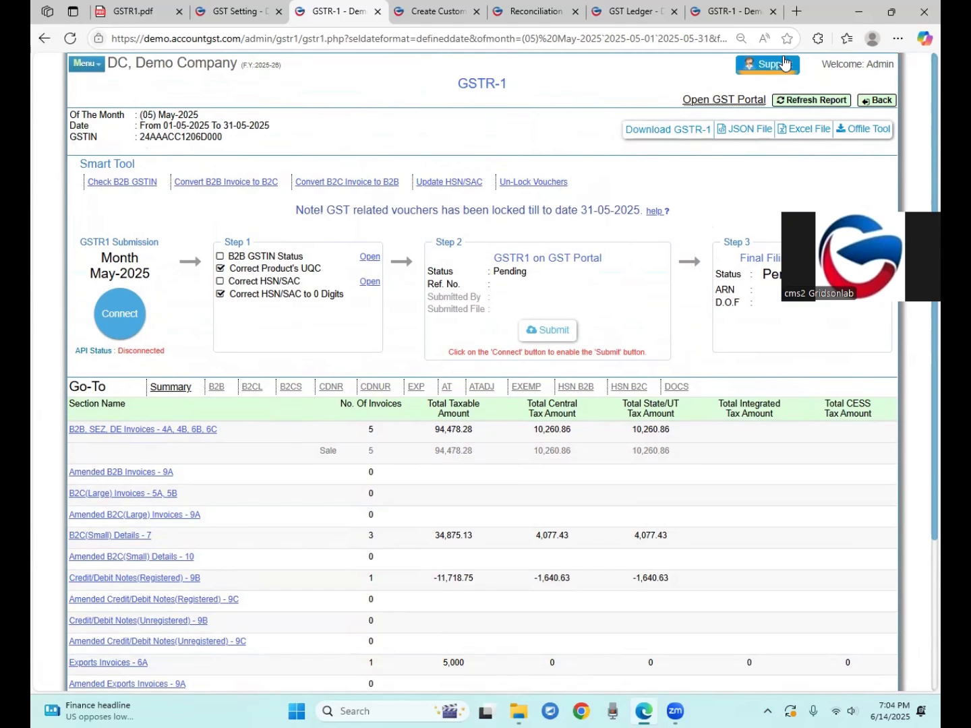
# Generate the May-2025 GSTR-1 JSON file from the top of the report
pyautogui.scroll(-3, 568, 391)
pyautogui.scroll(3, 567, 392)
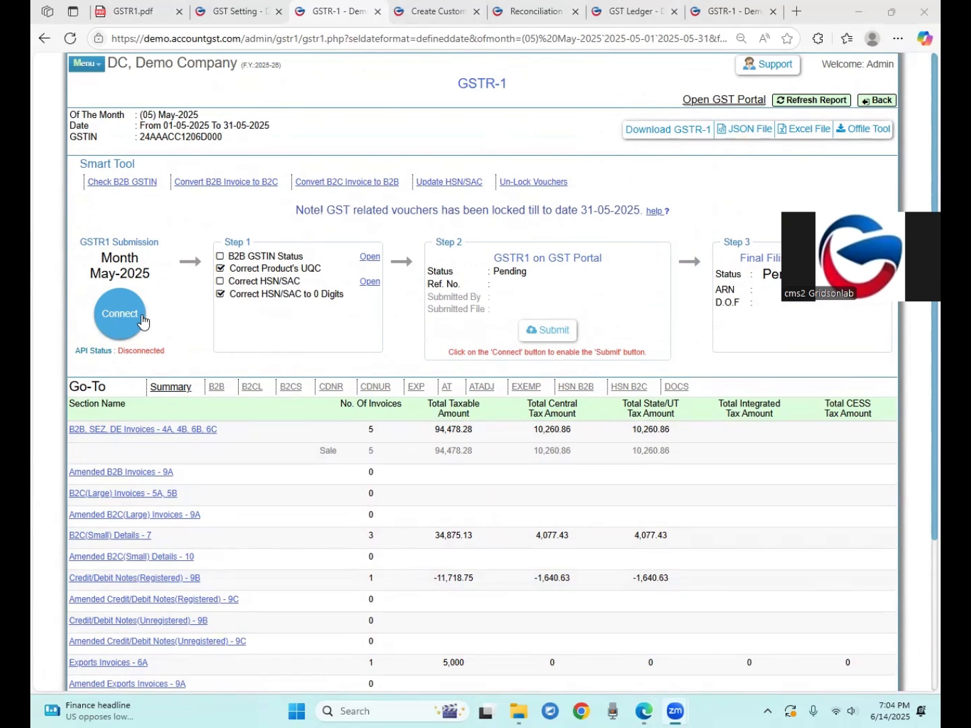
pyautogui.click(735, 136)
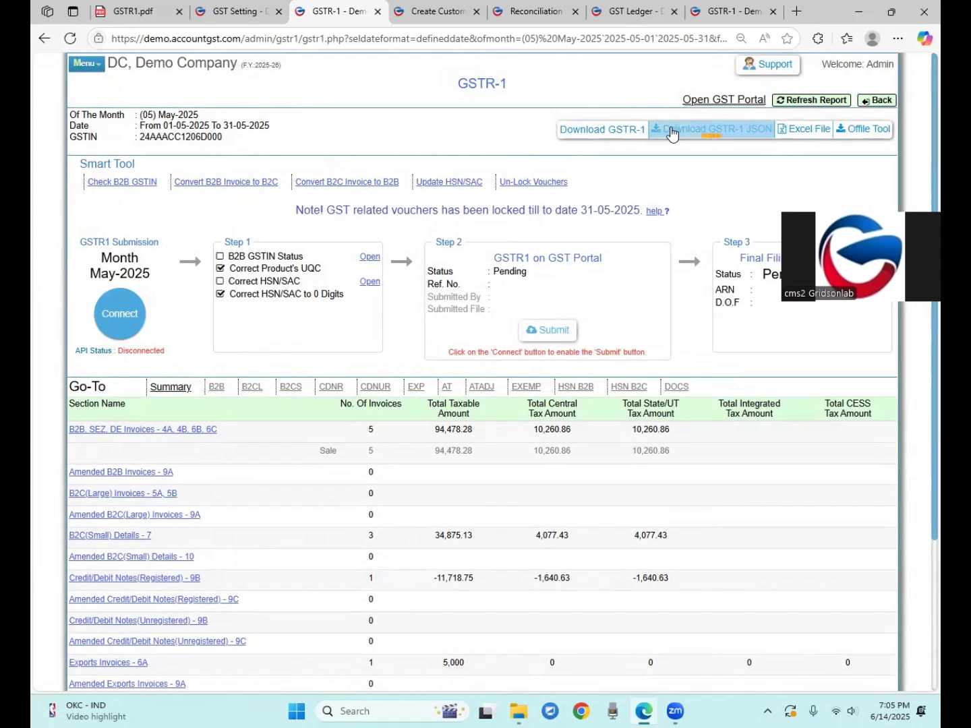
# Download the GSTR-1 JSON, then launch the services.gst.gov.in login page in a new tab
pyautogui.click(701, 131)
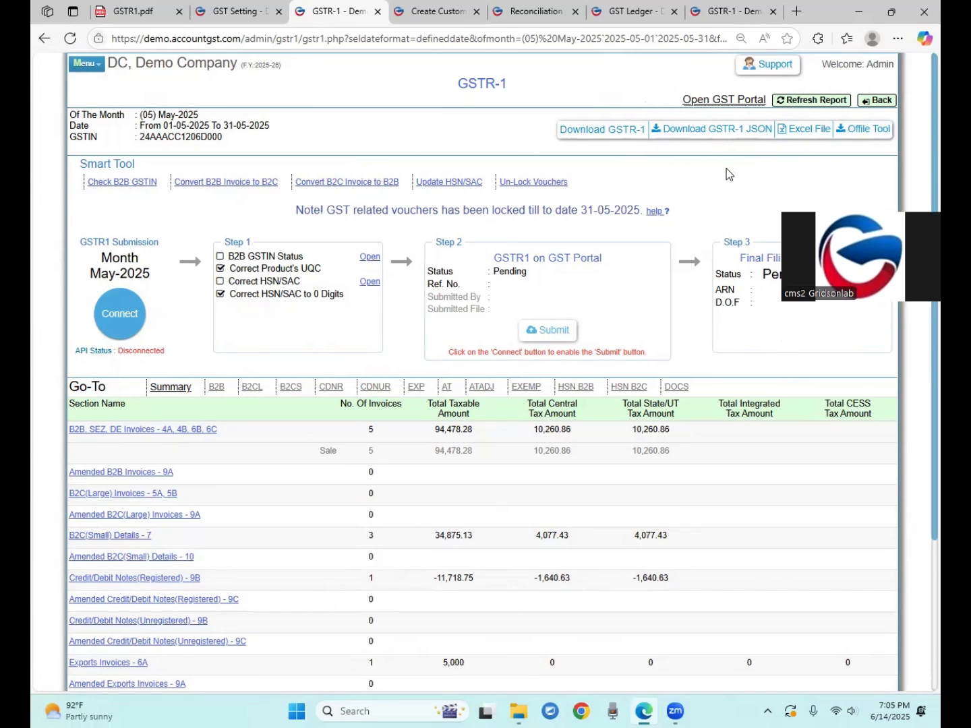
pyautogui.click(728, 98)
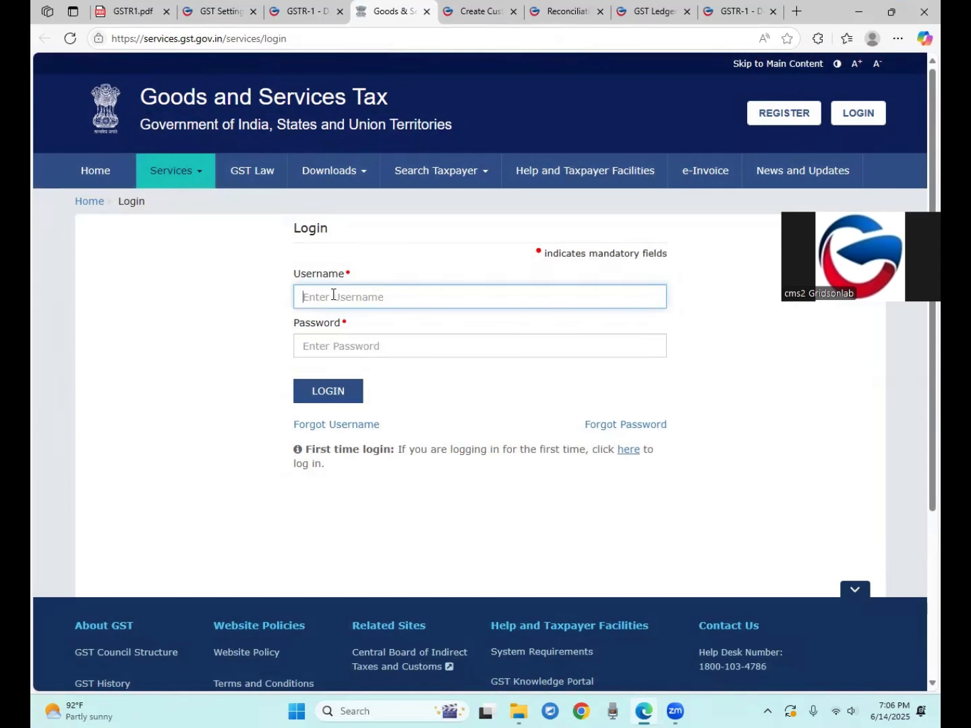
# Enter the account username and password, refresh the captcha, type its code, and log in
pyautogui.moveTo(884, 9)
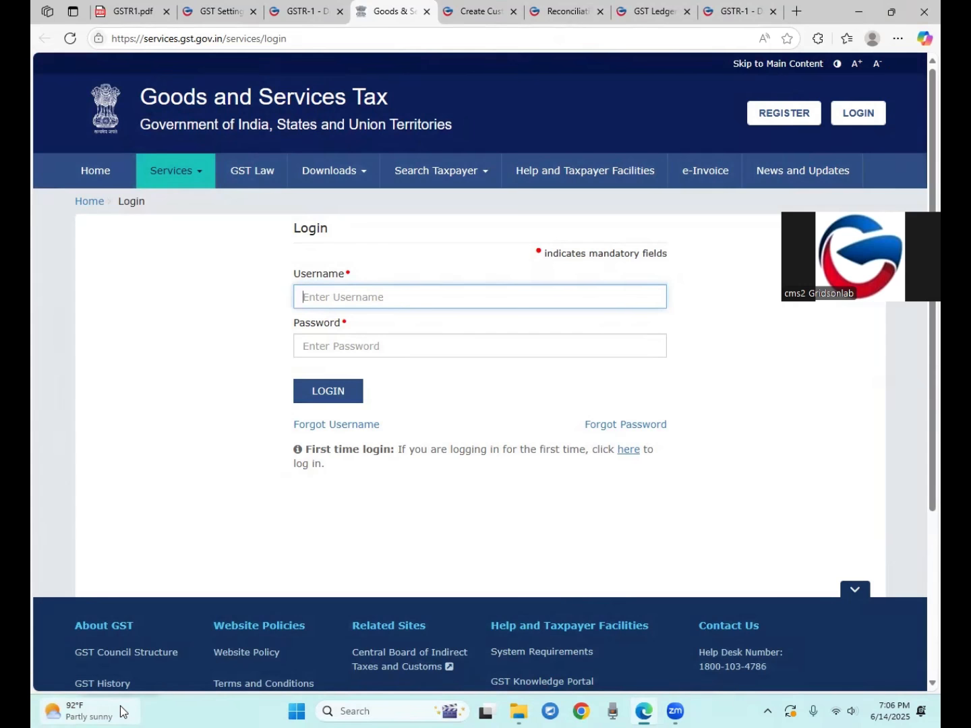
pyautogui.write('GridsonPL')
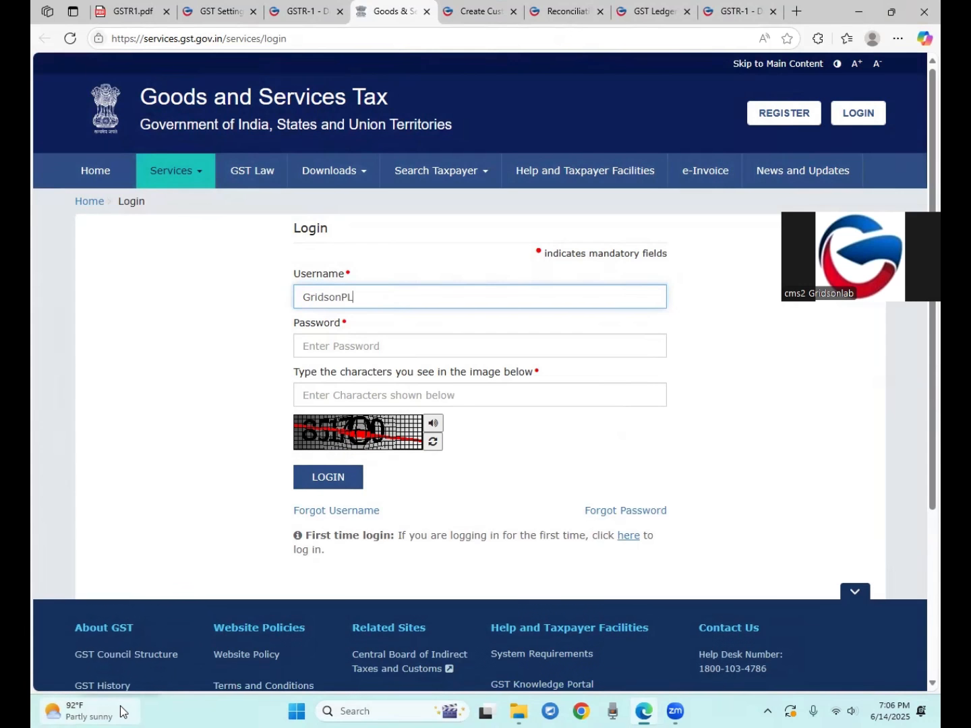
pyautogui.press('Tab')
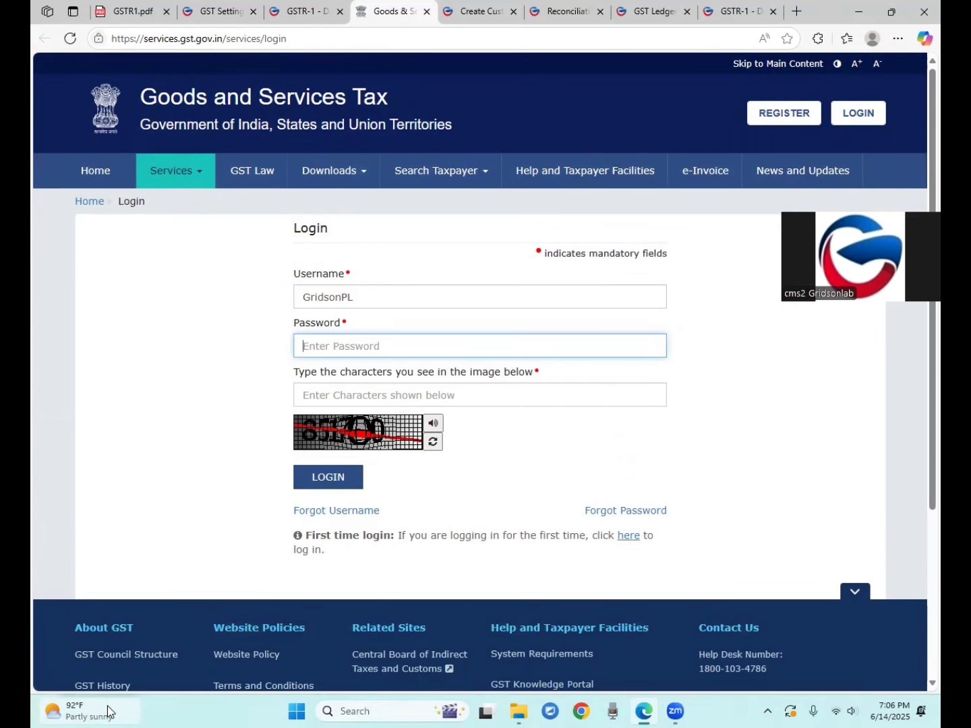
pyautogui.write('•')
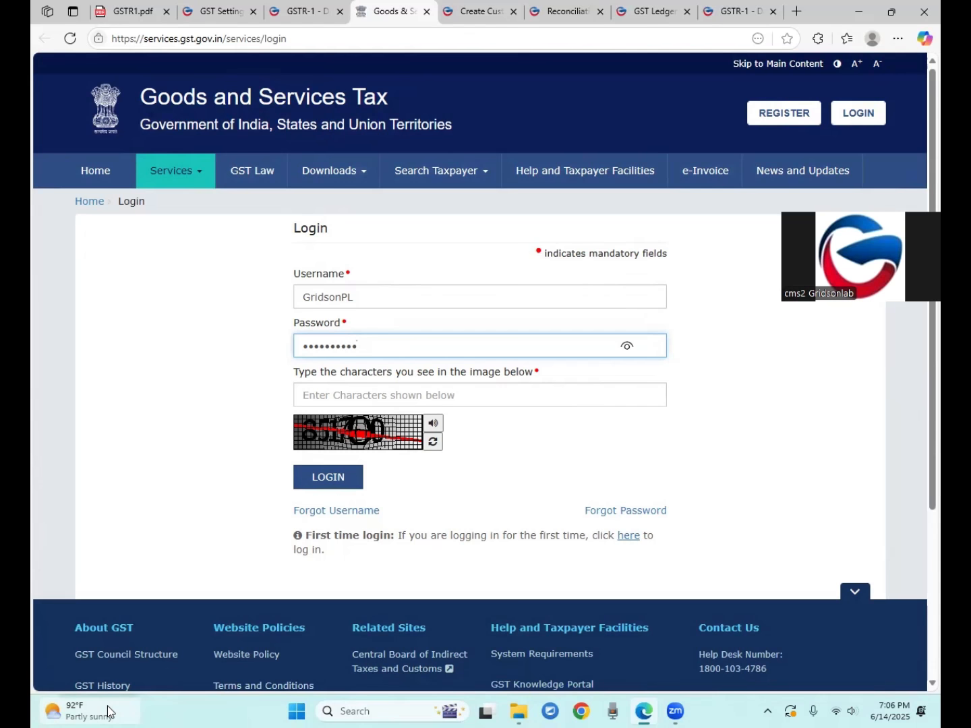
pyautogui.click(318, 402)
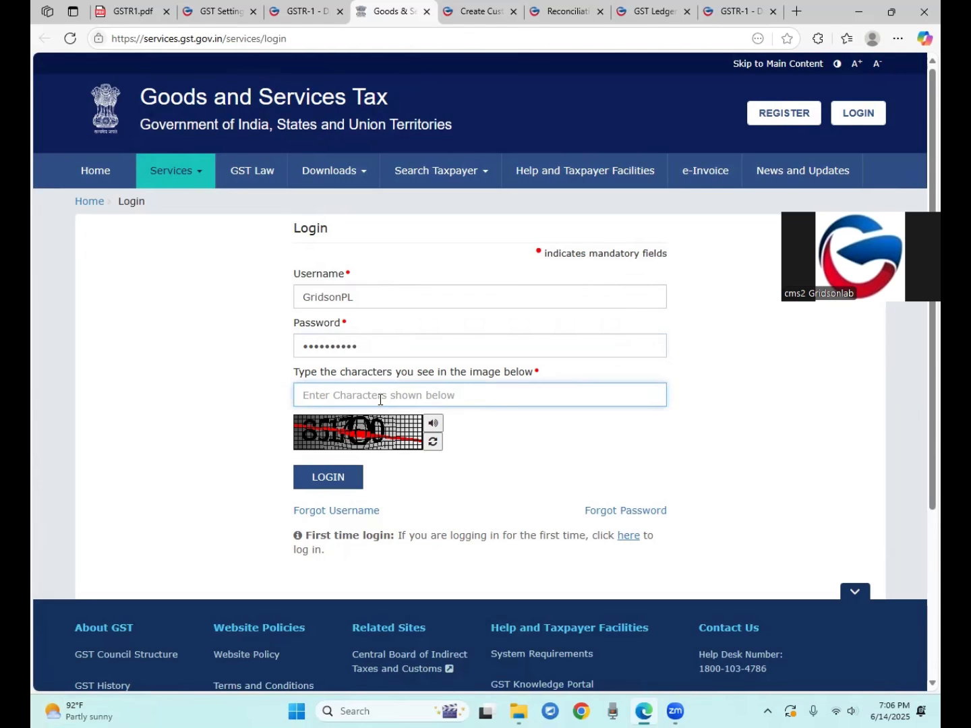
pyautogui.click(433, 442)
pyautogui.click(334, 398)
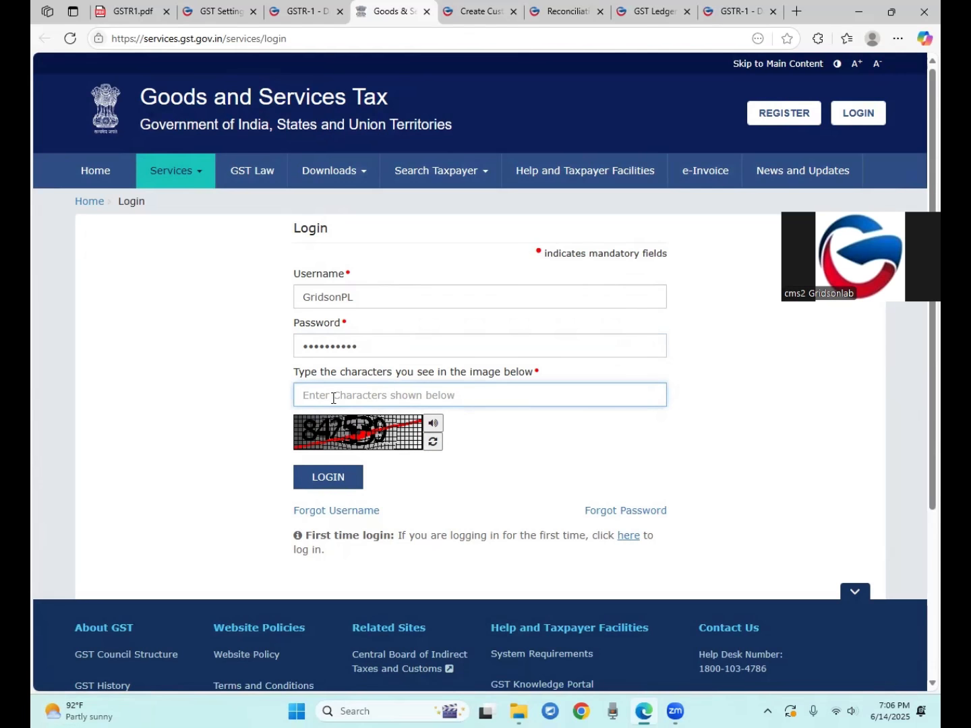
pyautogui.write('842539')
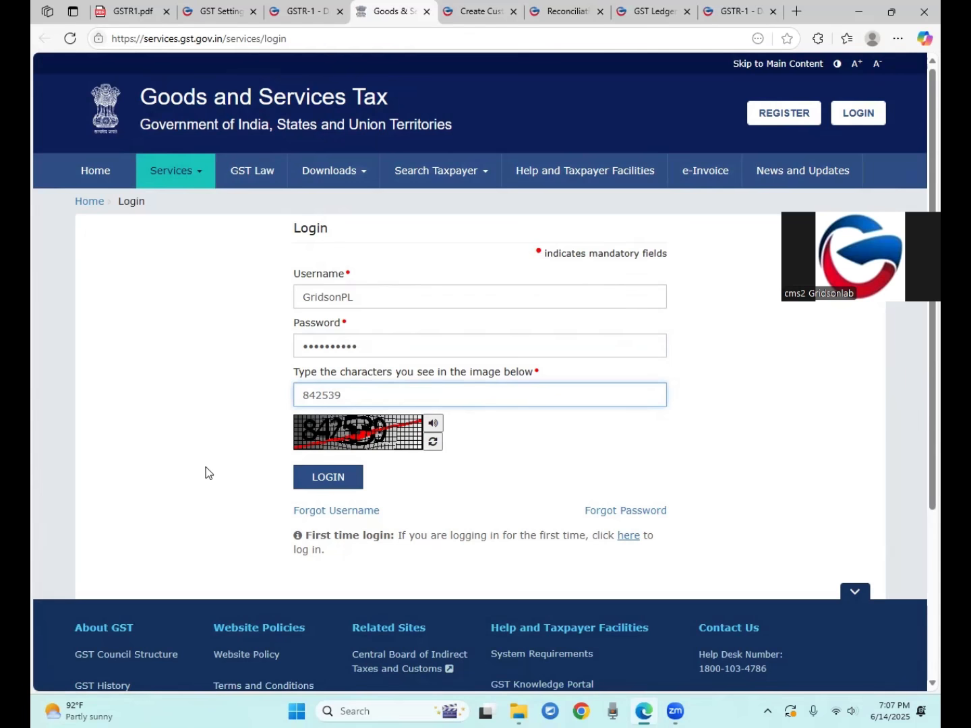
pyautogui.click(330, 477)
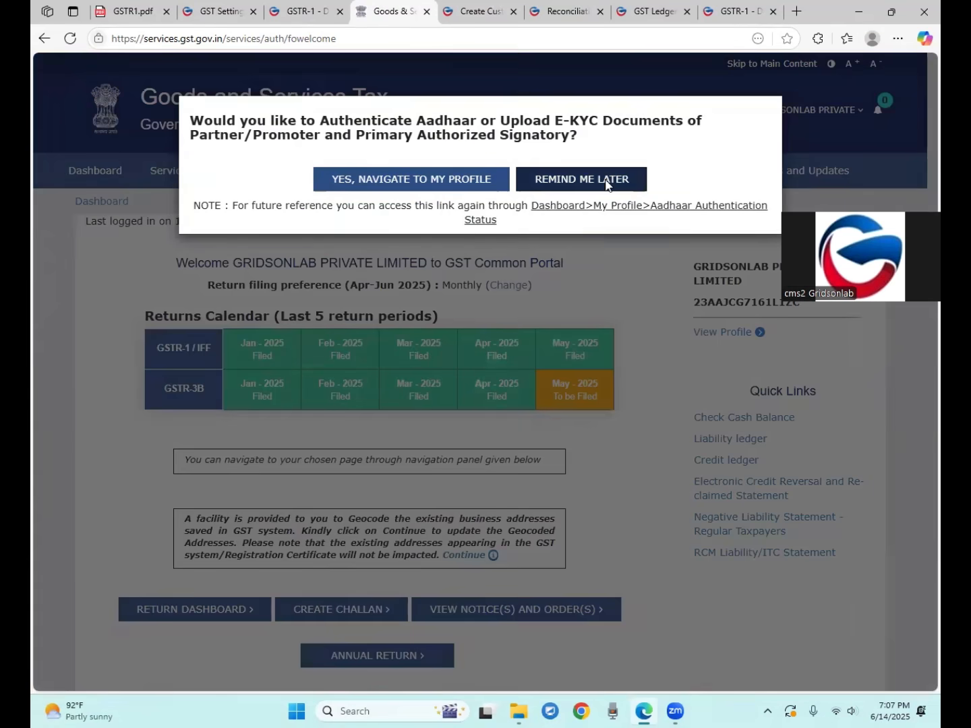
# Postpone the Aadhaar and place-of-business reminders and go to the taxpayer dashboard
pyautogui.click(606, 192)
pyautogui.click(605, 184)
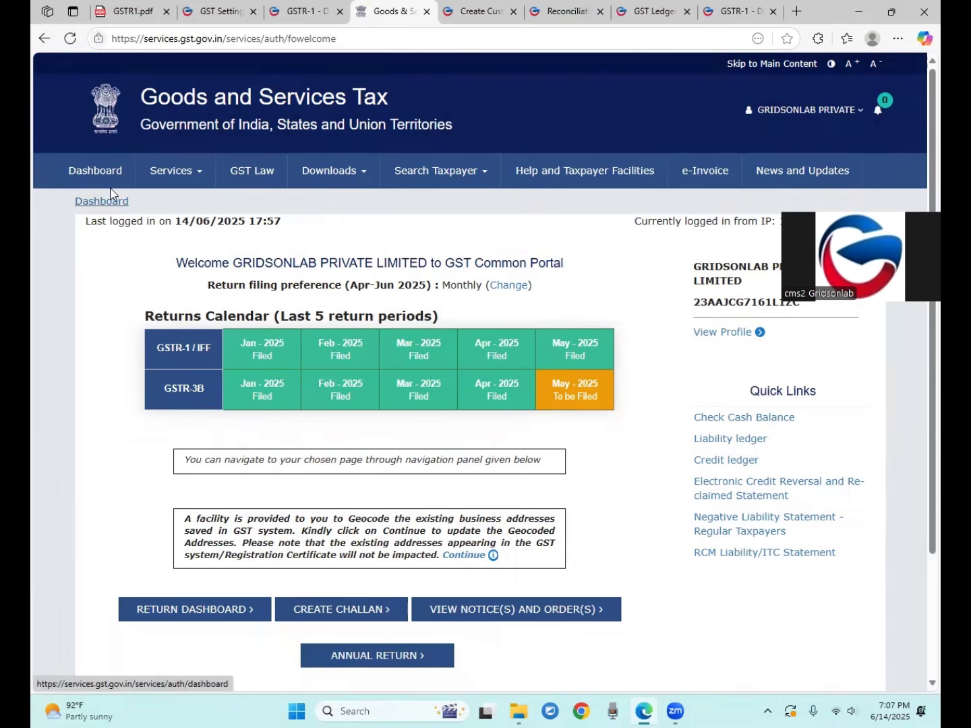
pyautogui.click(109, 181)
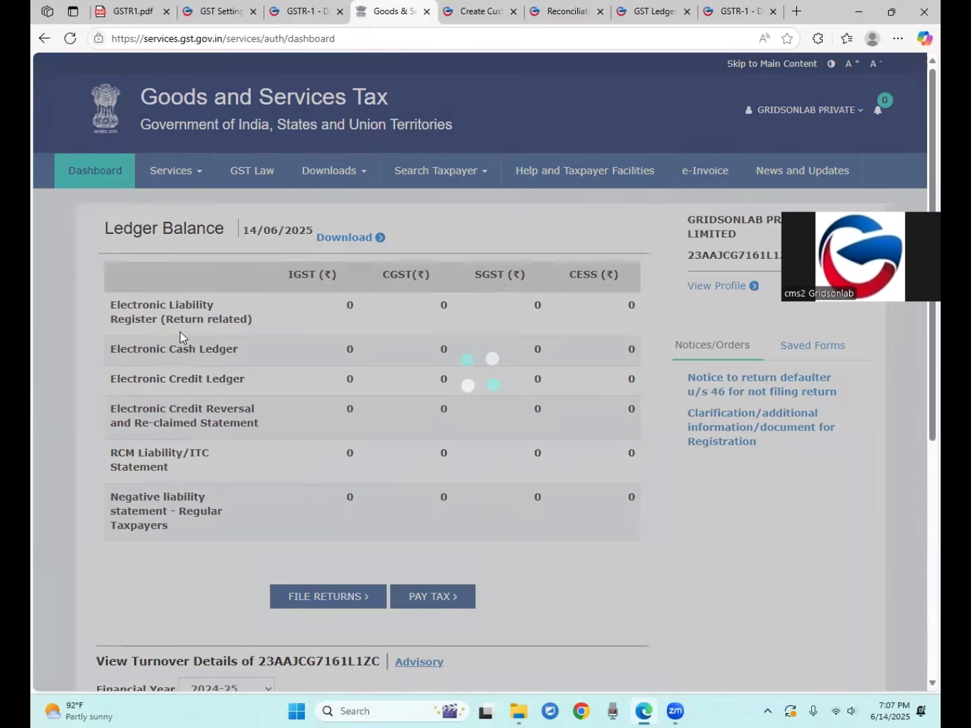
# Search returns for 2025-26, Quarter 1, June and open GSTR1's Prepare Offline page
pyautogui.scroll(-2, 329, 446)
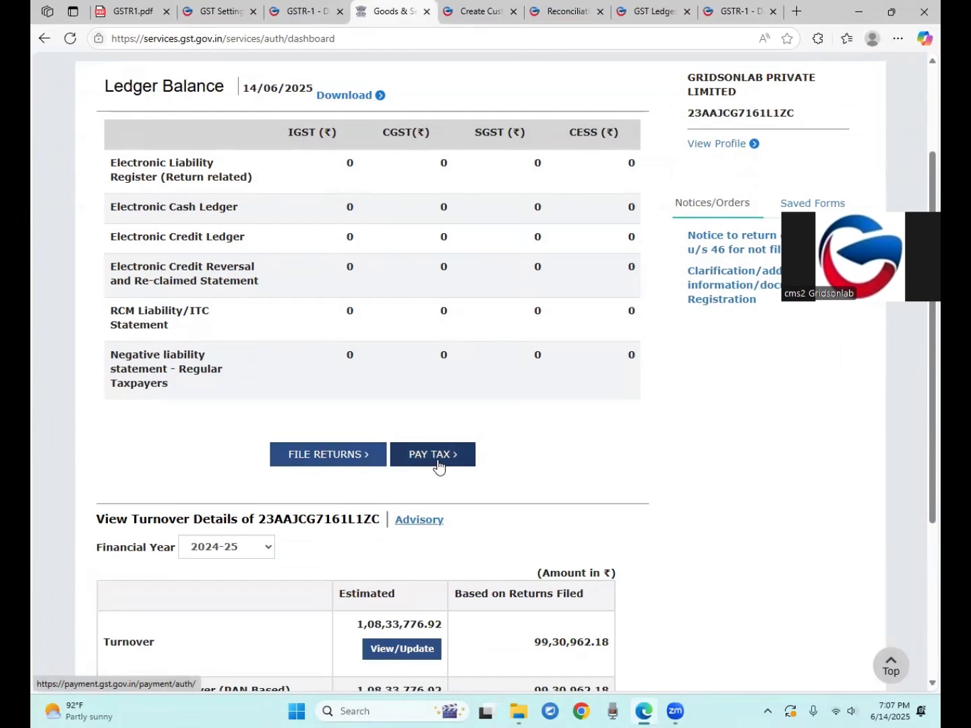
pyautogui.click(319, 464)
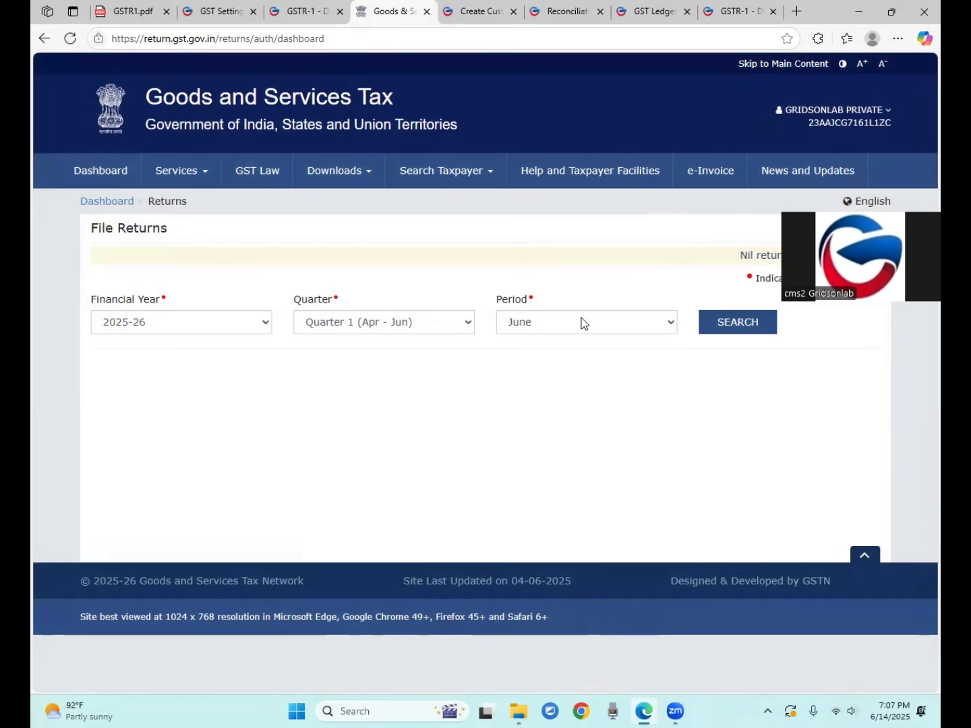
pyautogui.click(193, 321)
pyautogui.click(193, 321)
pyautogui.click(736, 330)
pyautogui.scroll(-2, 366, 362)
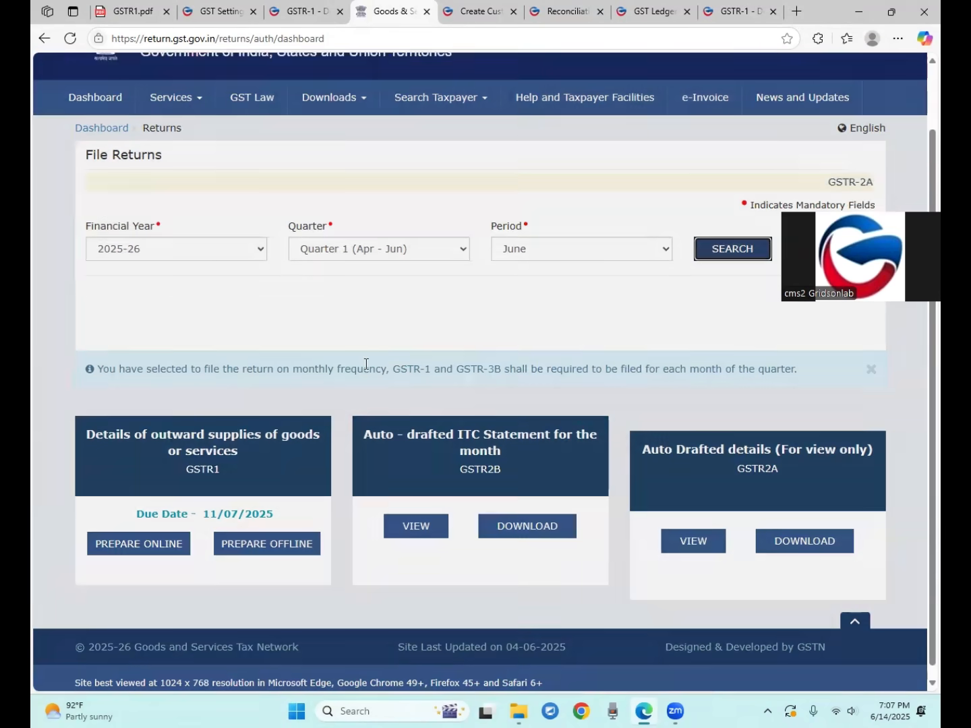
pyautogui.click(276, 534)
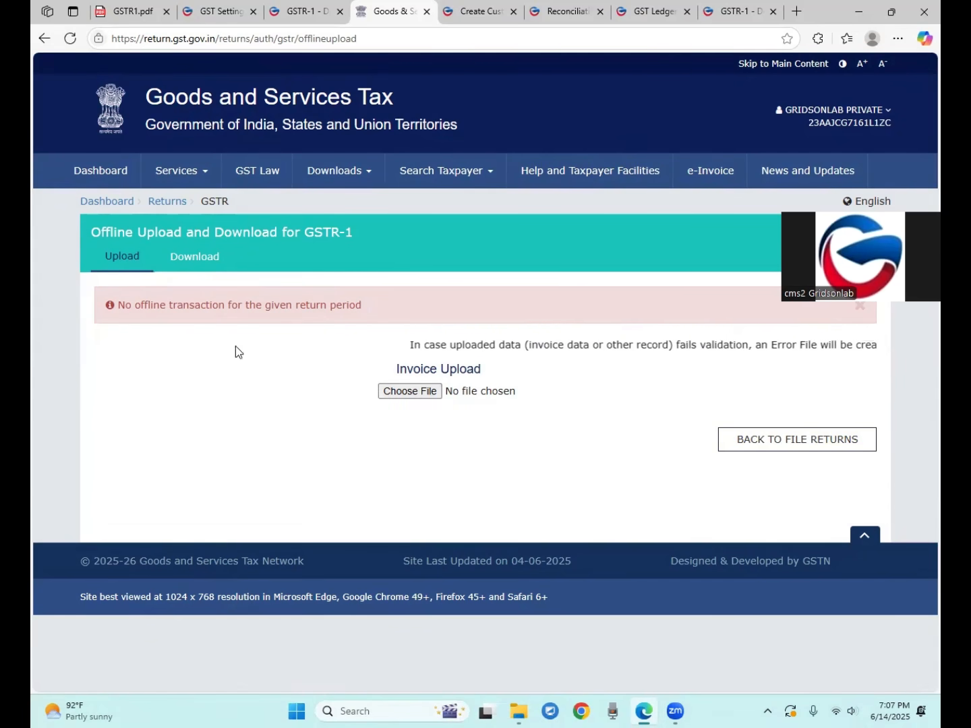
# Browse the GSTR1.pdf, GST Setting and portal tabs, ending on the May-2025 GSTR-1 report
pyautogui.click(138, 12)
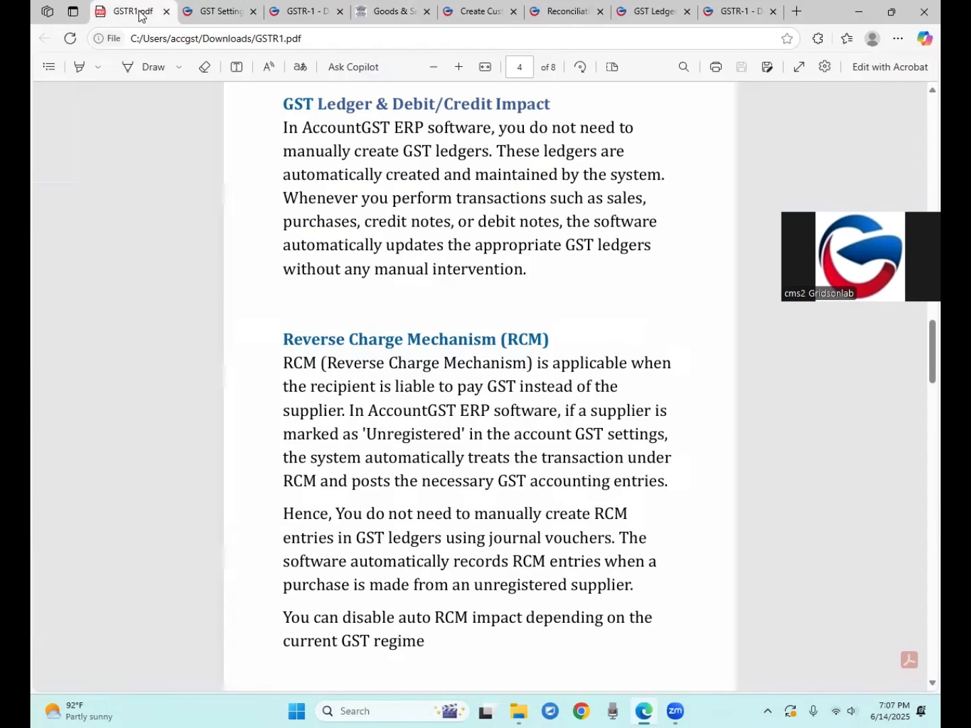
pyautogui.click(219, 9)
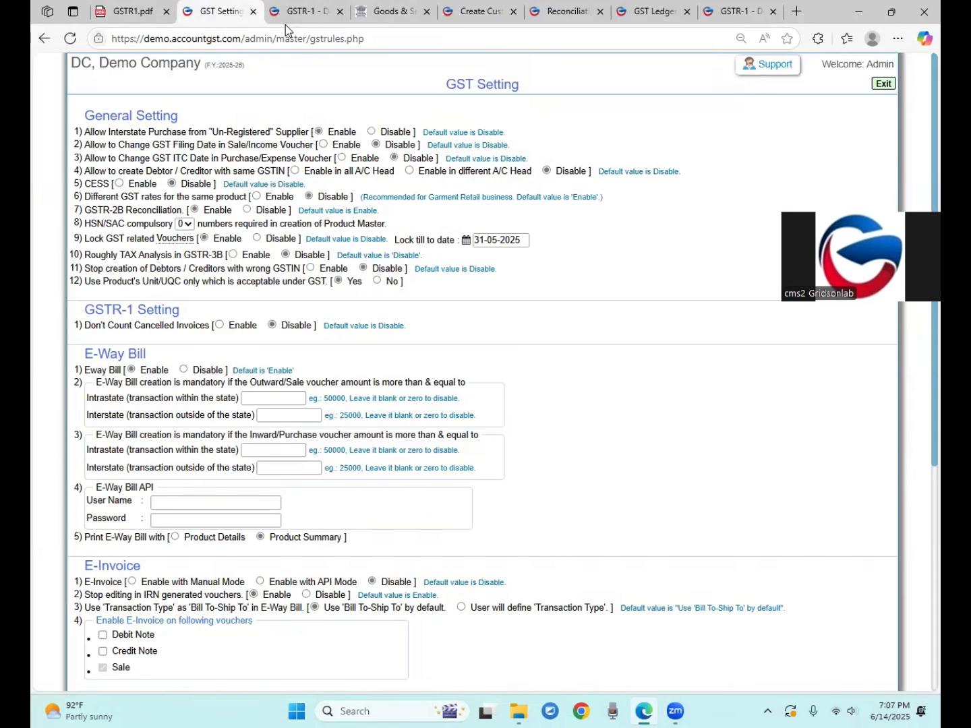
pyautogui.scroll(-1, 237, 358)
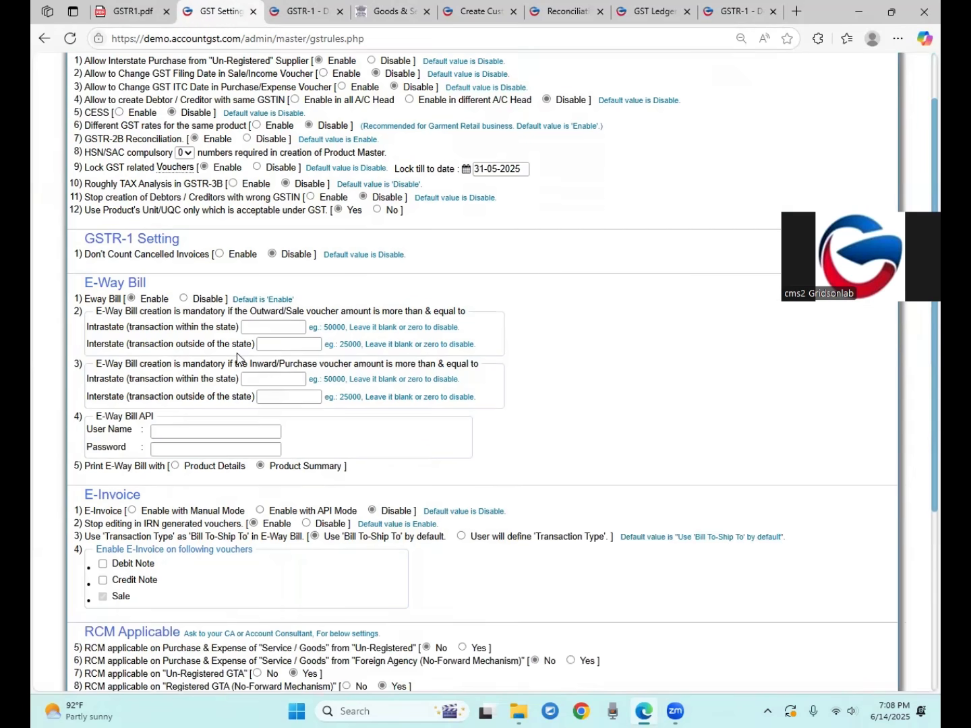
pyautogui.scroll(-2, 237, 357)
pyautogui.scroll(-2, 145, 492)
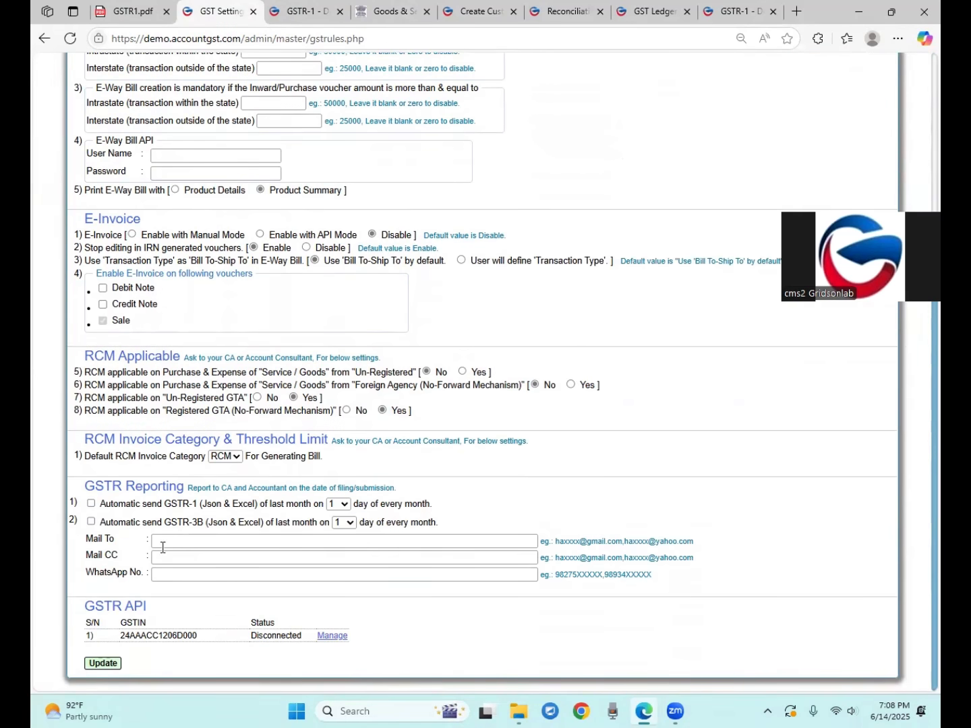
pyautogui.scroll(5, 156, 574)
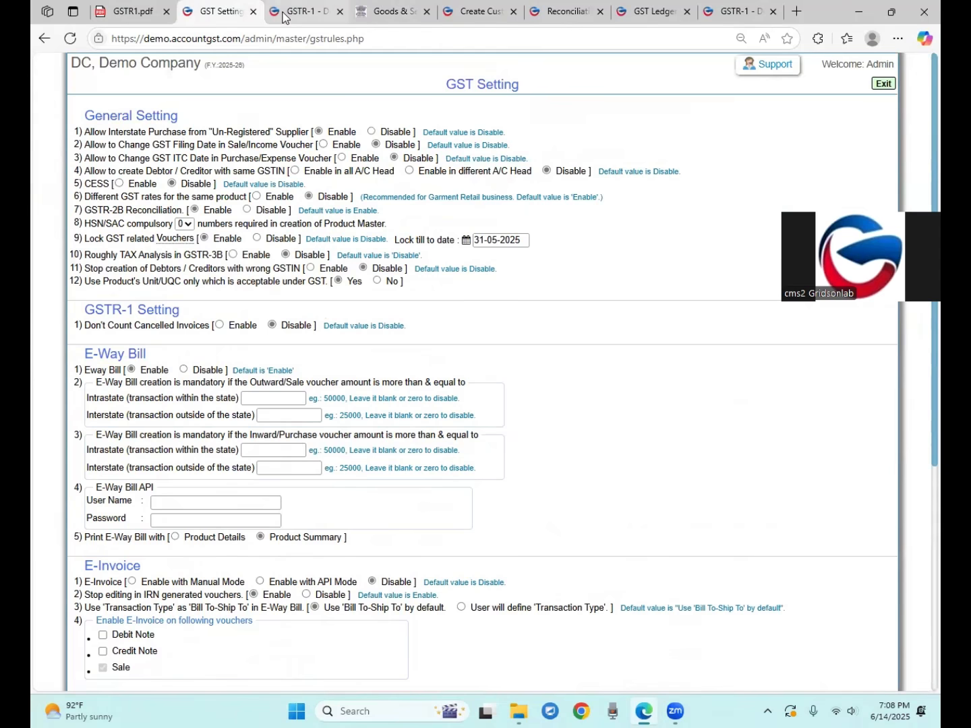
pyautogui.click(282, 12)
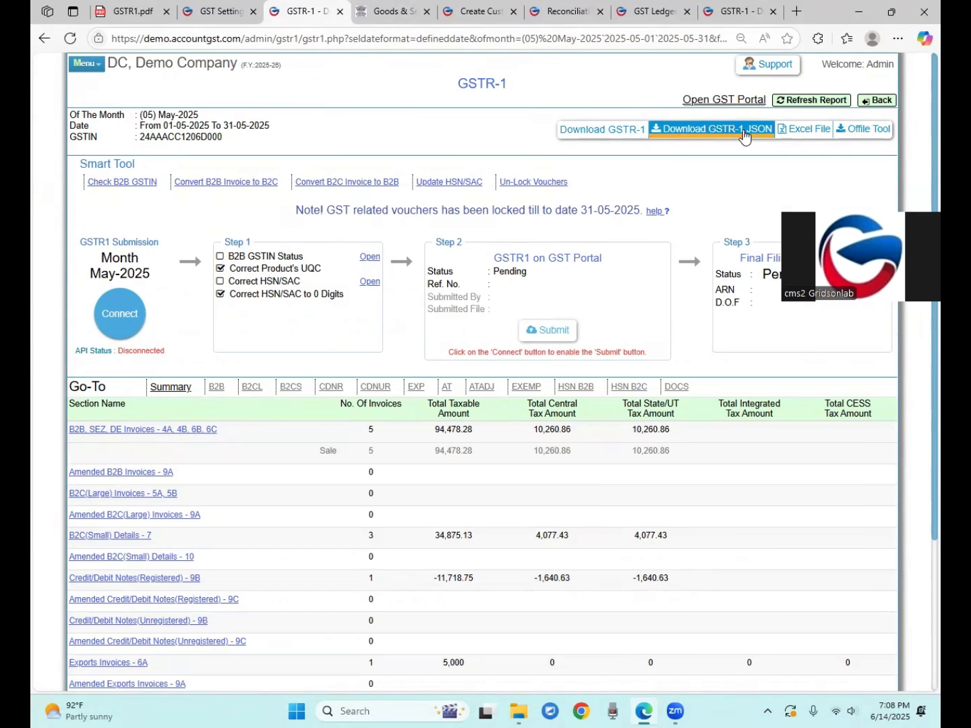
pyautogui.click(389, 12)
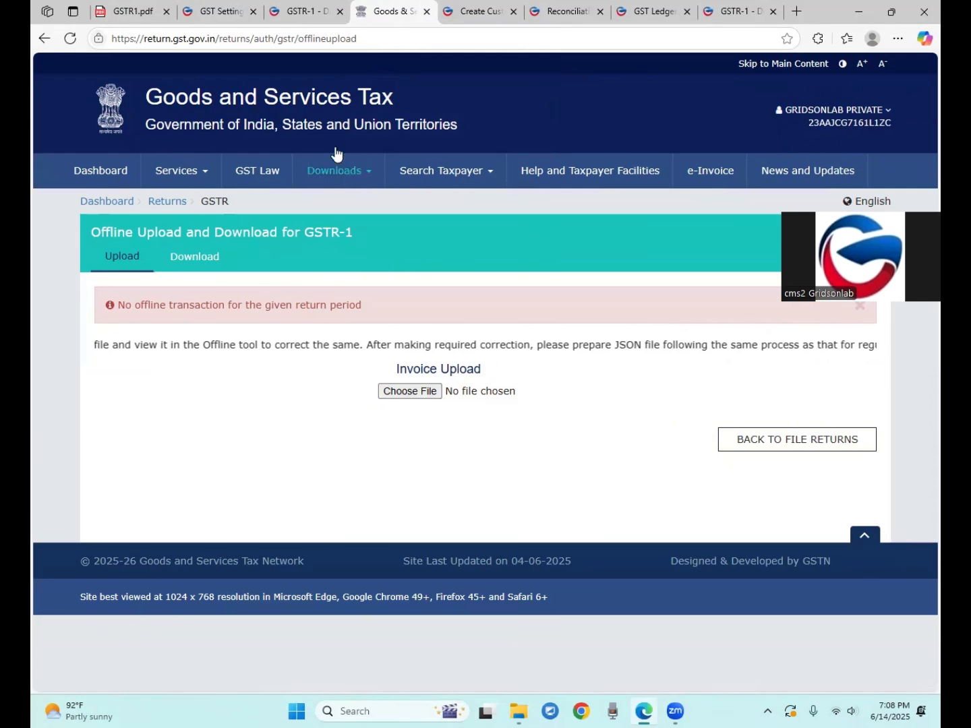
pyautogui.click(311, 15)
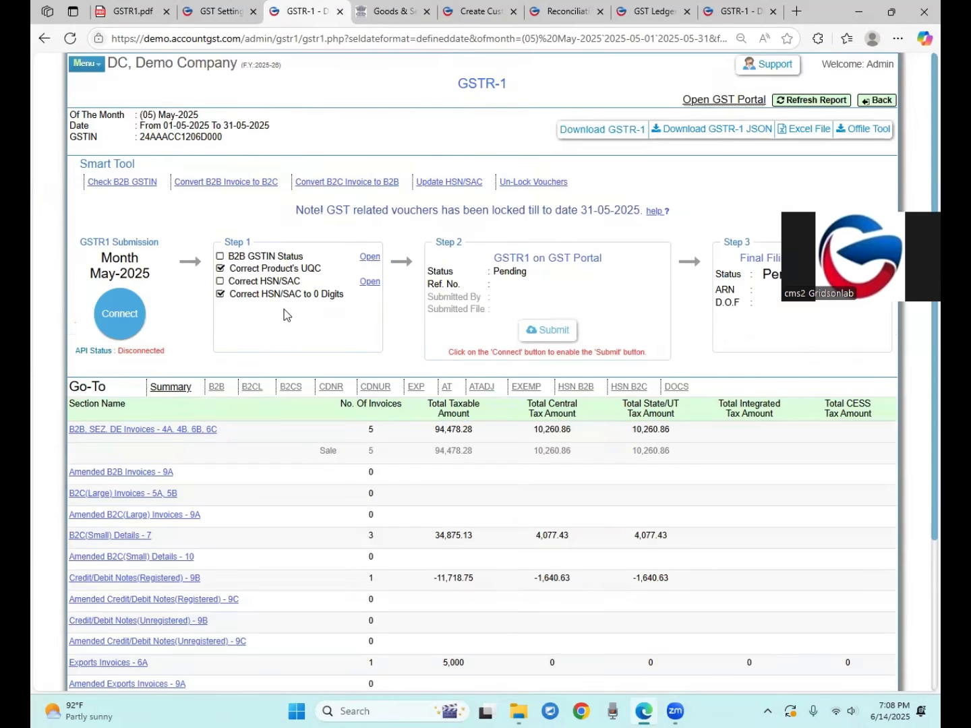